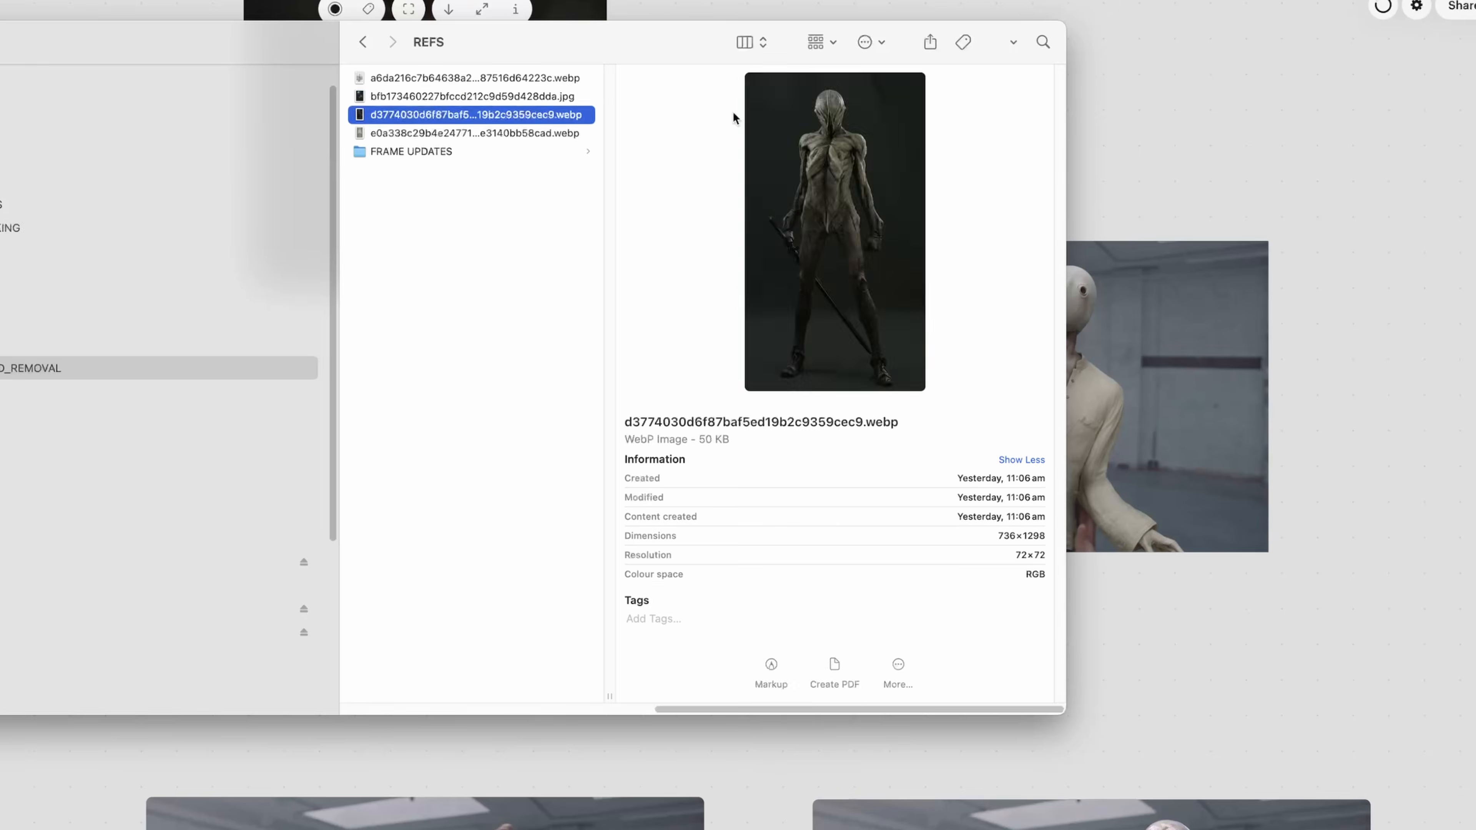
Preview the reference of the masked figure in the cream suit and compare it with the matching generated frame on the board.
{"action": "key", "text": "space"}
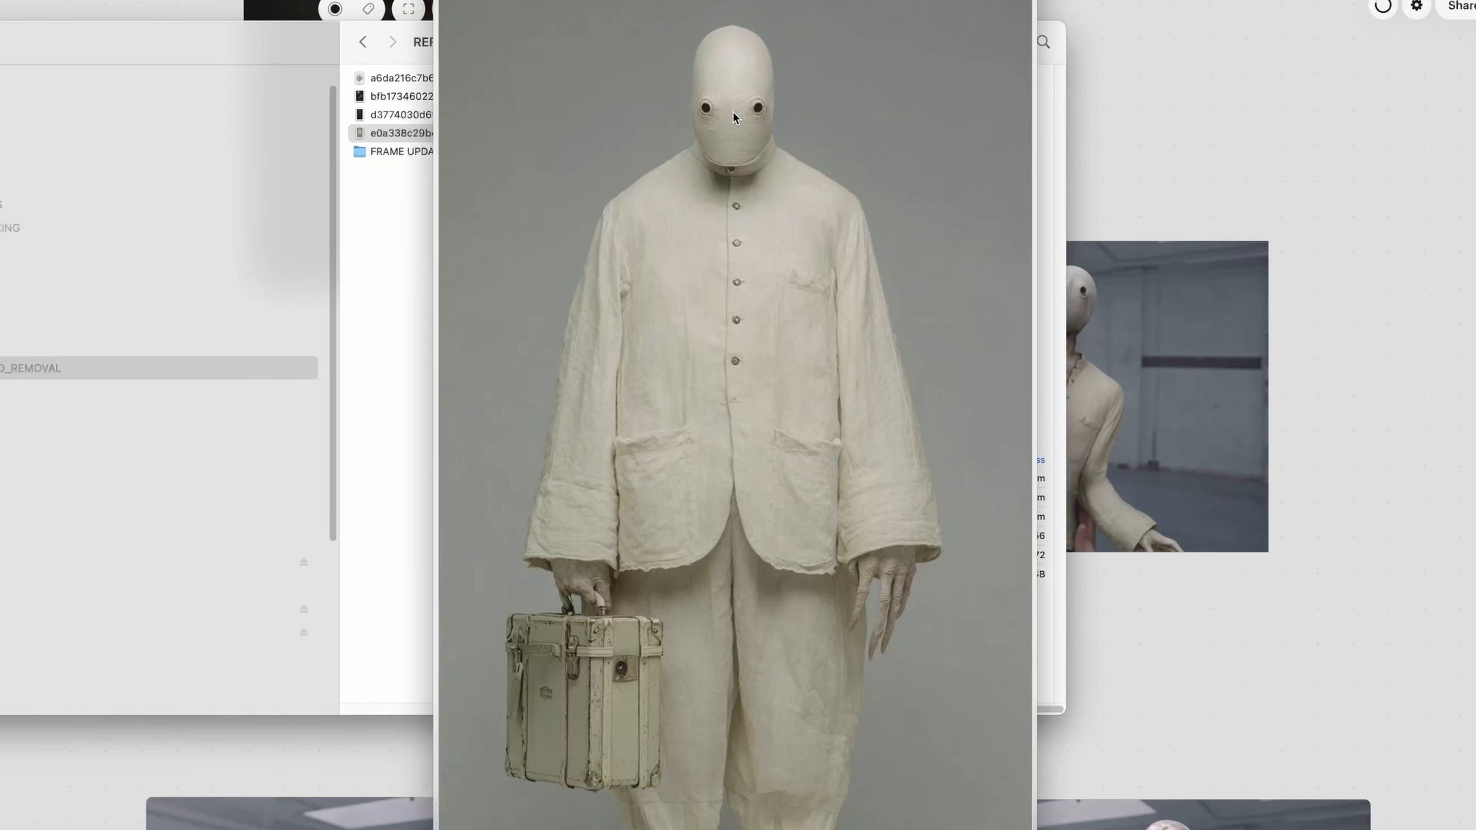
{"action": "key", "text": "space"}
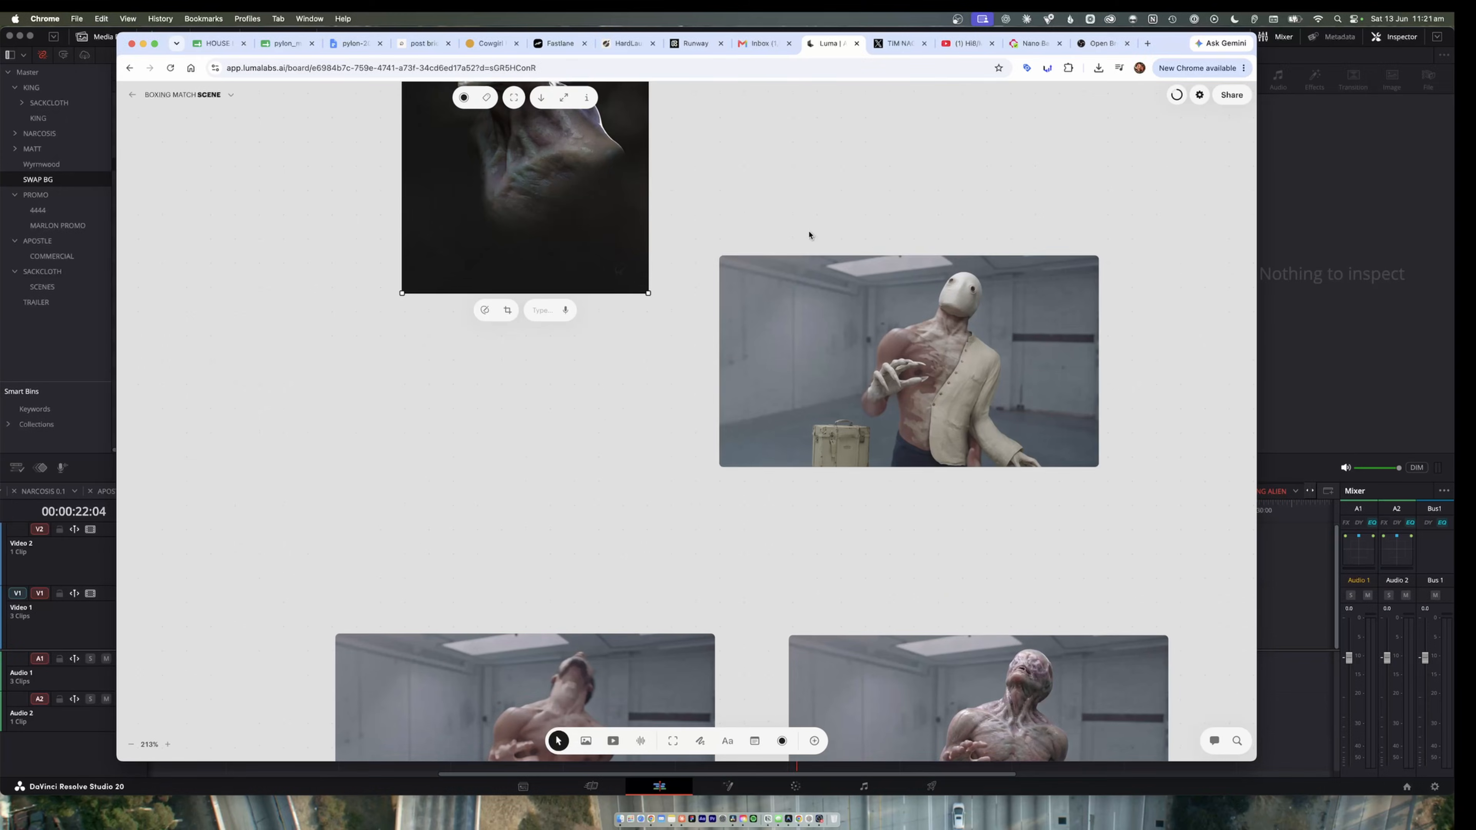
{"action": "left_click", "coordinate": [978, 361]}
{"action": "scroll", "coordinate": [978, 361], "scroll_direction": "up", "scroll_amount": 5}
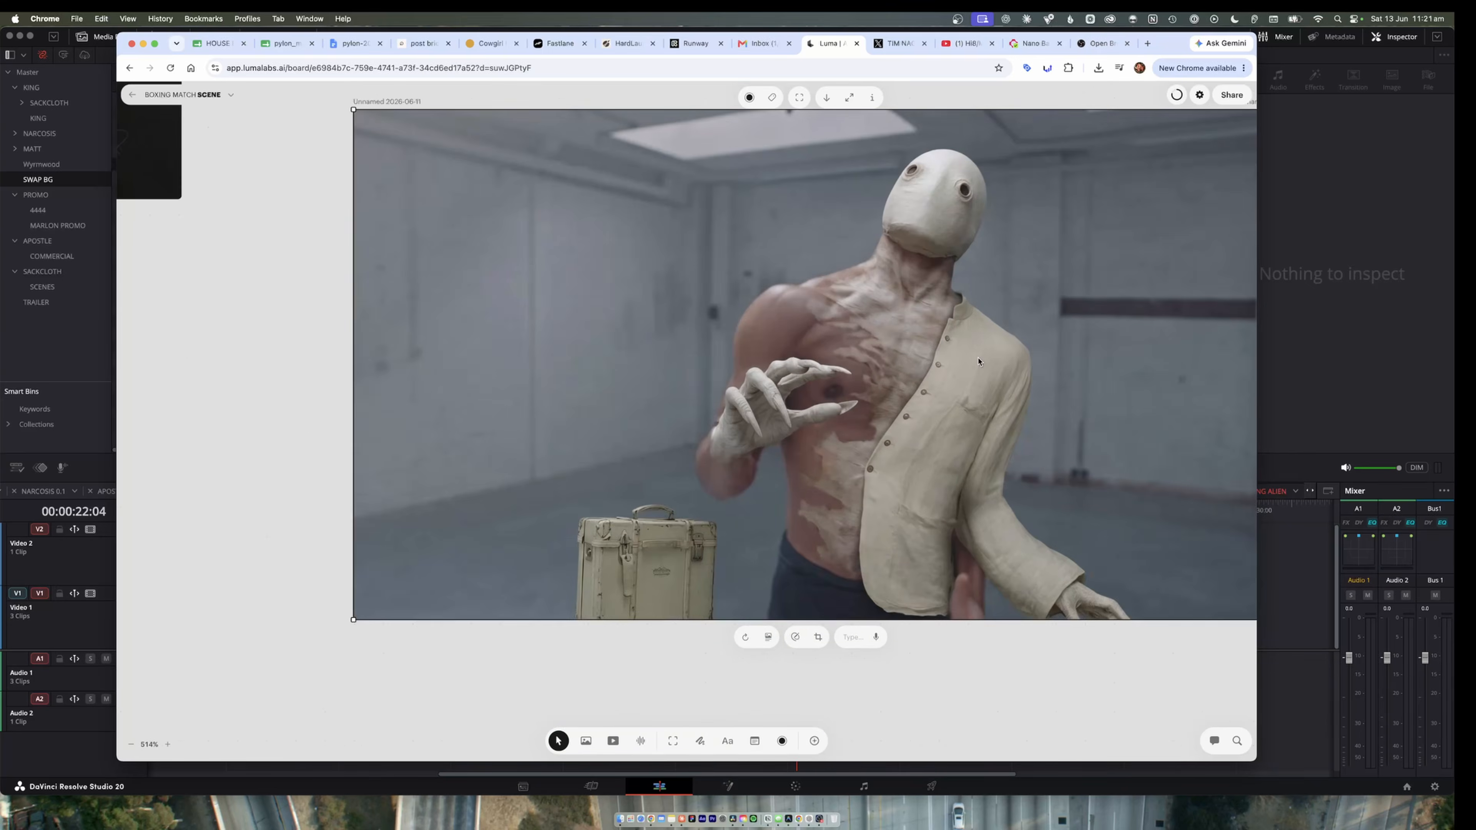
{"action": "scroll", "coordinate": [979, 360], "scroll_direction": "down", "scroll_amount": 2}
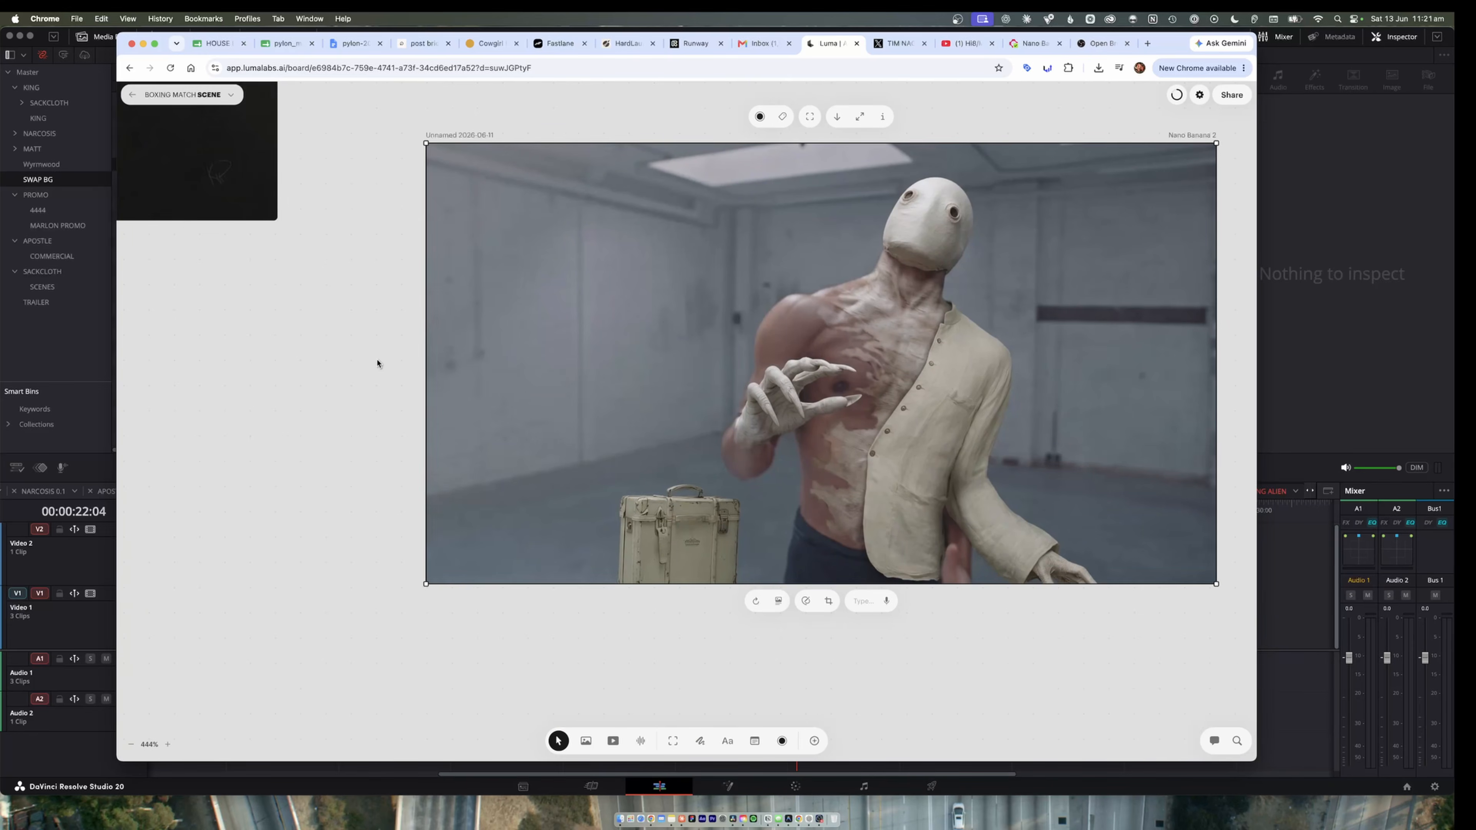
{"action": "key", "text": "super+Tab"}
{"action": "key", "text": "space"}
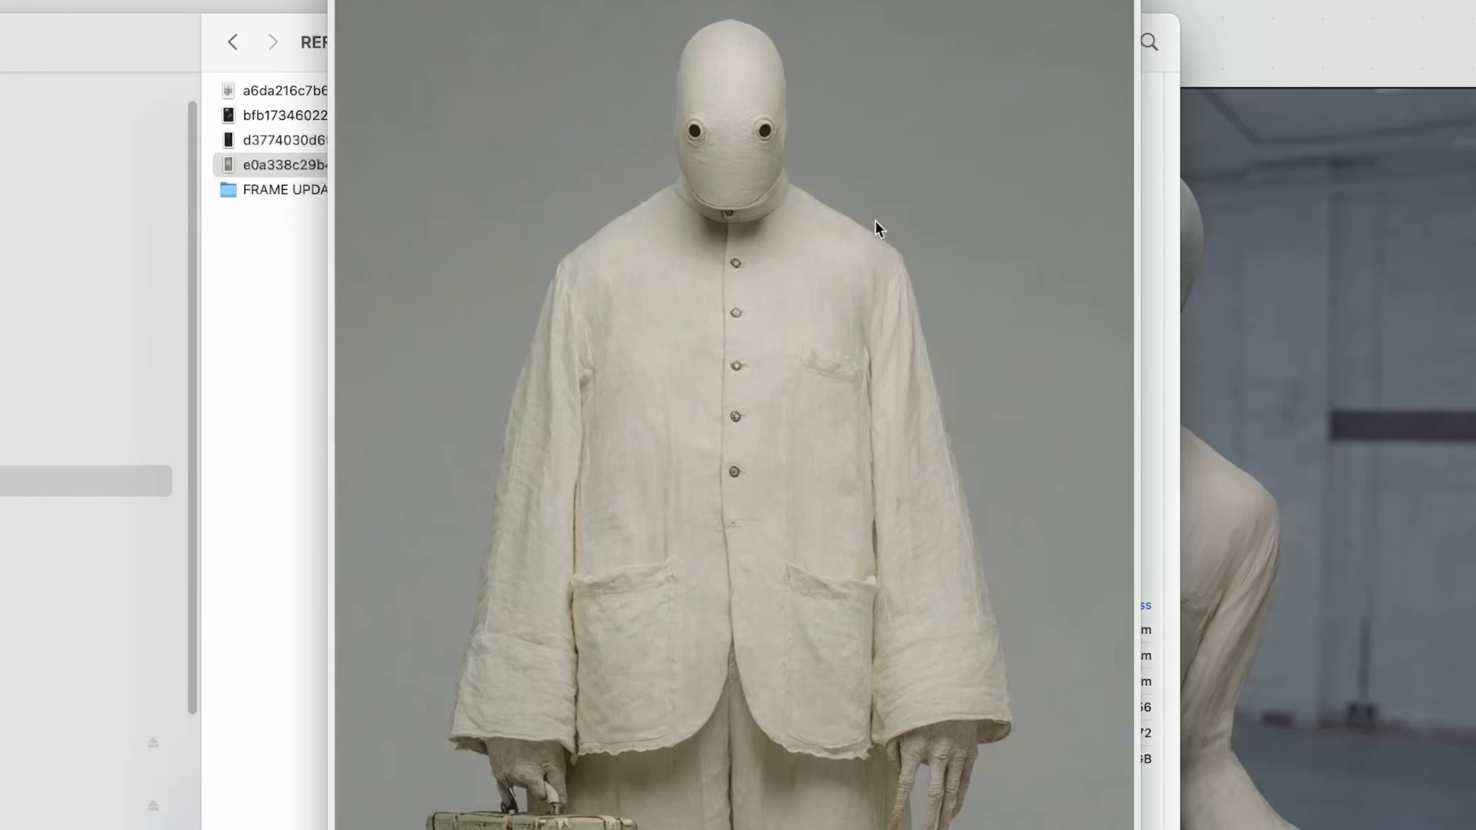
{"action": "key", "text": "space"}
{"action": "left_click", "coordinate": [1351, 445]}
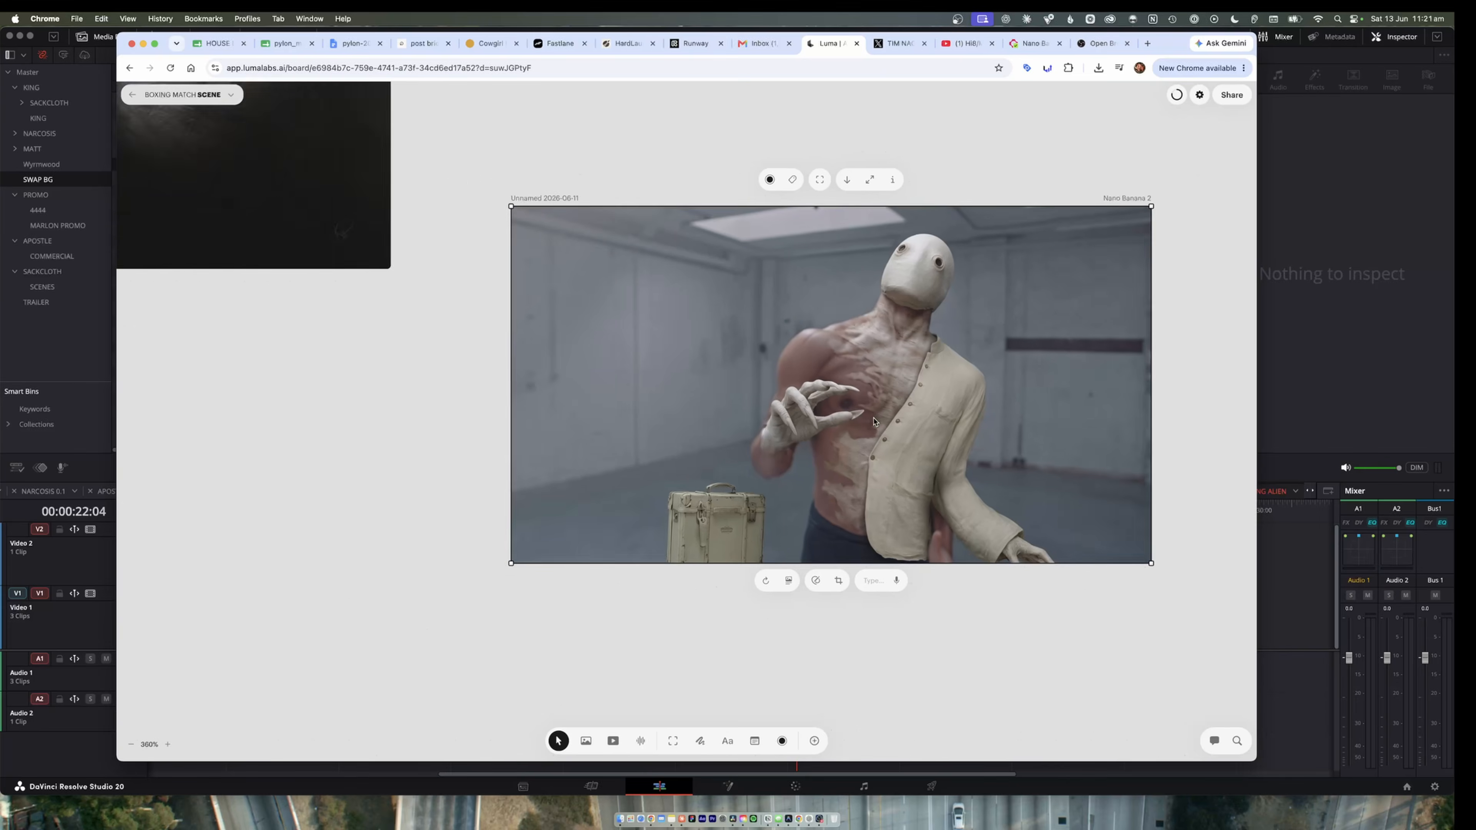
{"action": "scroll", "coordinate": [825, 538], "scroll_direction": "down", "scroll_amount": 5}
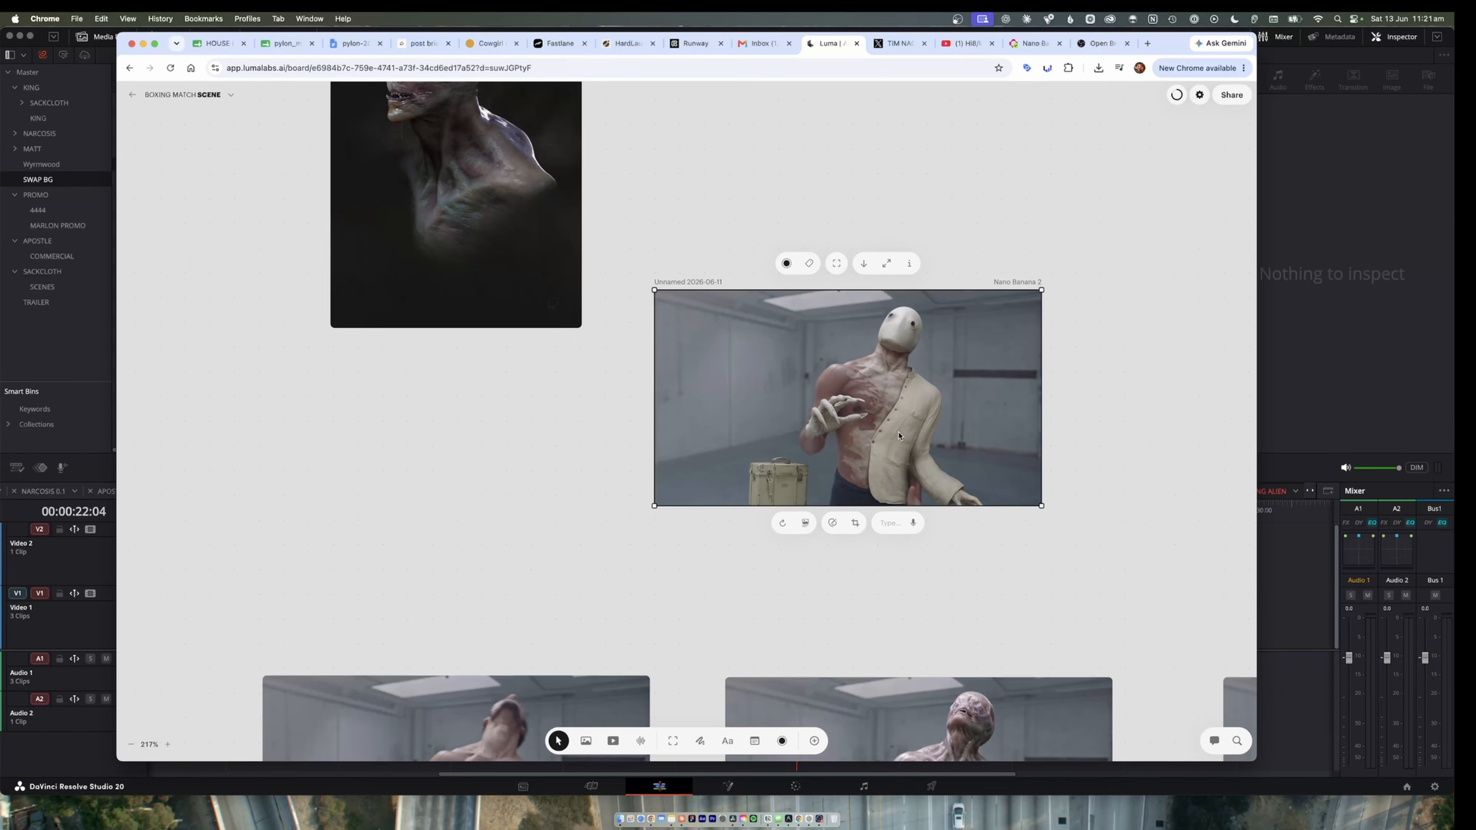
Move the still of the shirtless man to the empty board area, away from the generated creature versions.
{"action": "scroll", "coordinate": [897, 438], "scroll_direction": "down", "scroll_amount": 4}
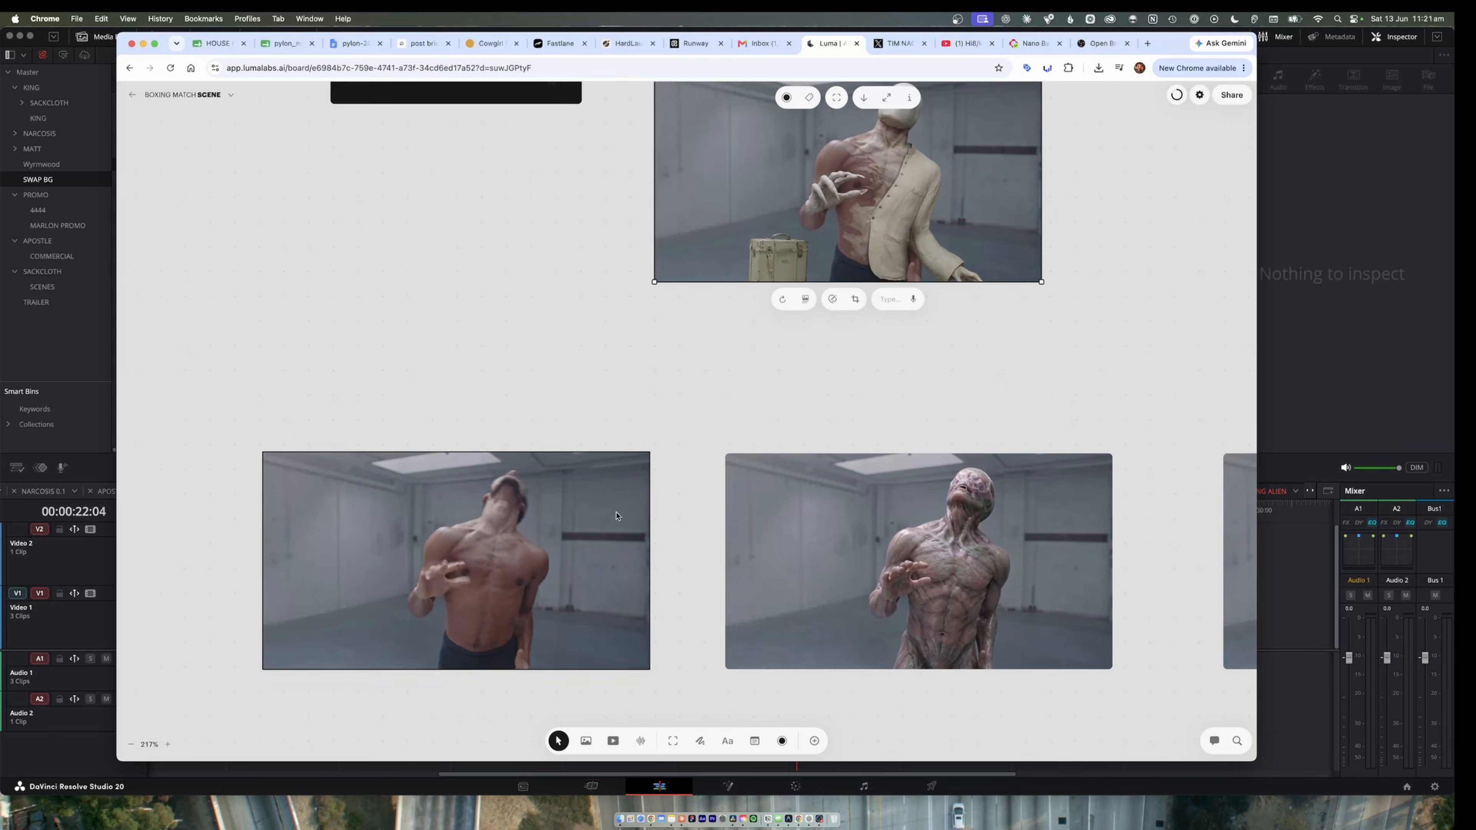
{"action": "left_click", "coordinate": [396, 540]}
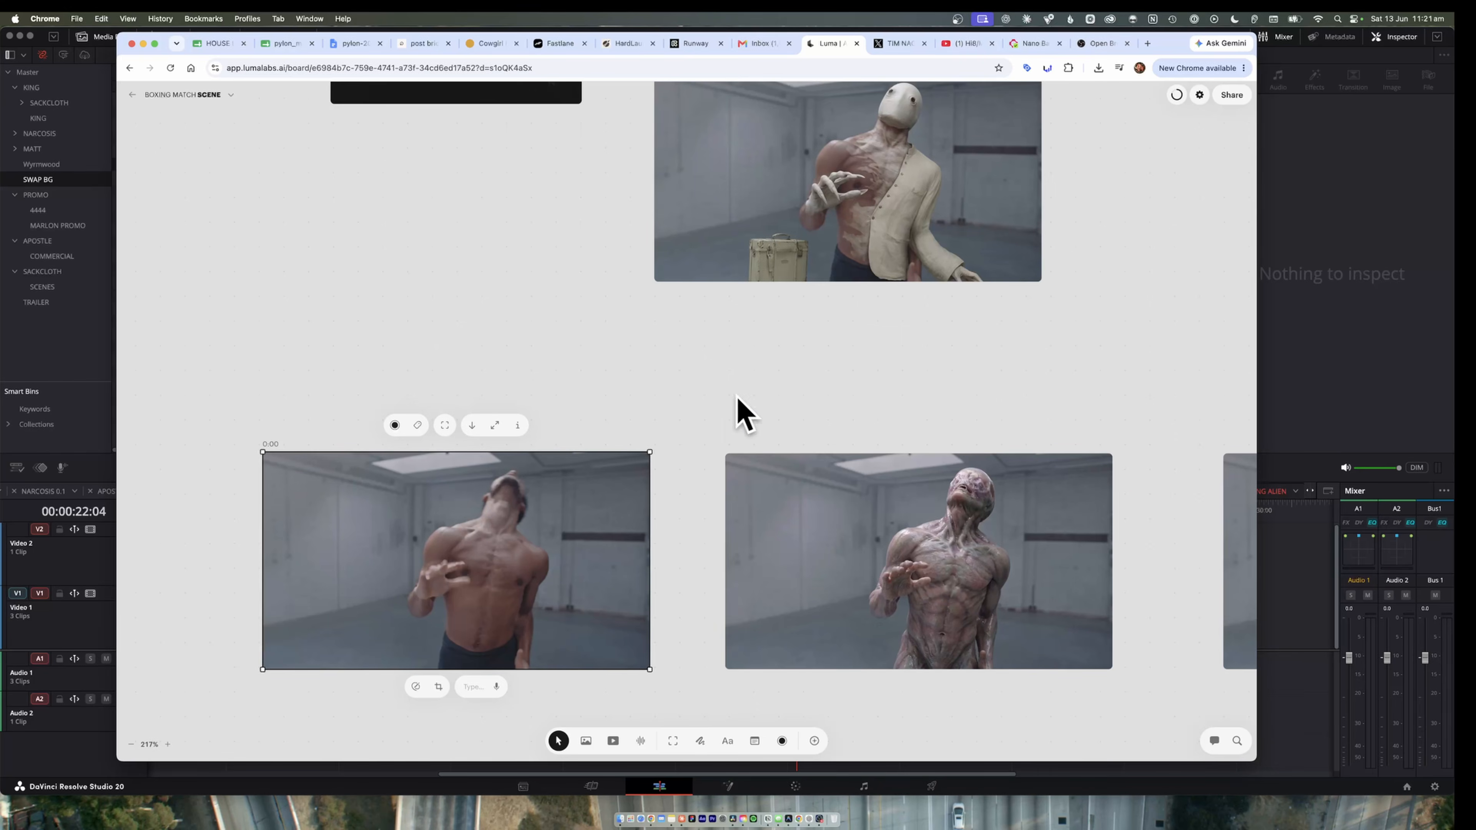
{"action": "scroll", "coordinate": [720, 414], "scroll_direction": "down", "scroll_amount": 4}
{"action": "scroll", "coordinate": [634, 327], "scroll_direction": "left", "scroll_amount": 5}
{"action": "scroll", "coordinate": [634, 327], "scroll_direction": "up", "scroll_amount": 3}
{"action": "scroll", "coordinate": [642, 342], "scroll_direction": "down", "scroll_amount": 1}
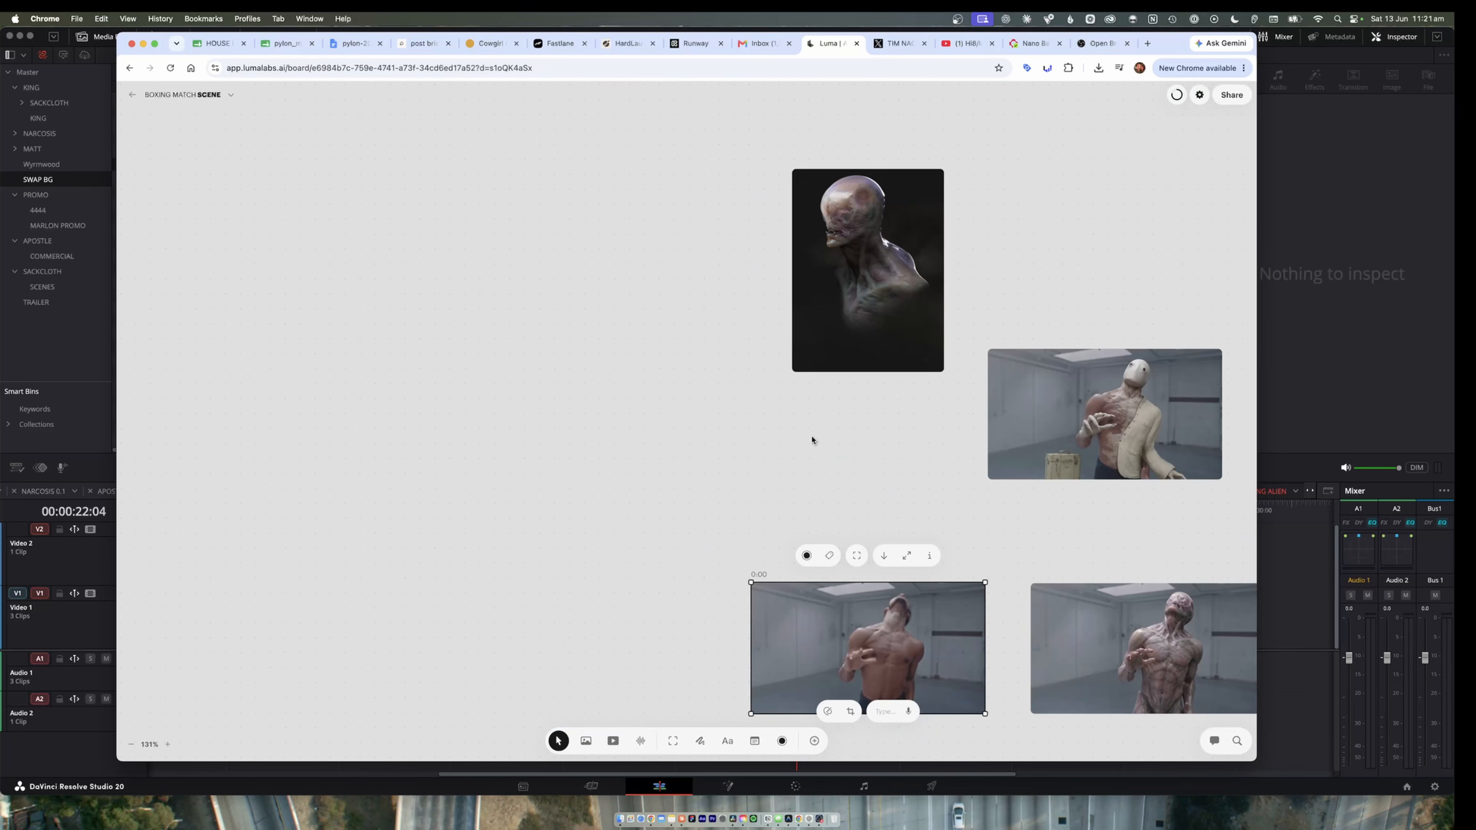
{"action": "left_click_drag", "start_coordinate": [866, 650], "coordinate": [392, 520]}
Create a Ray3.2 video form from the moved still and add keyframes at about 2:02 and at the timeline's end.
{"action": "right_click", "coordinate": [445, 515]}
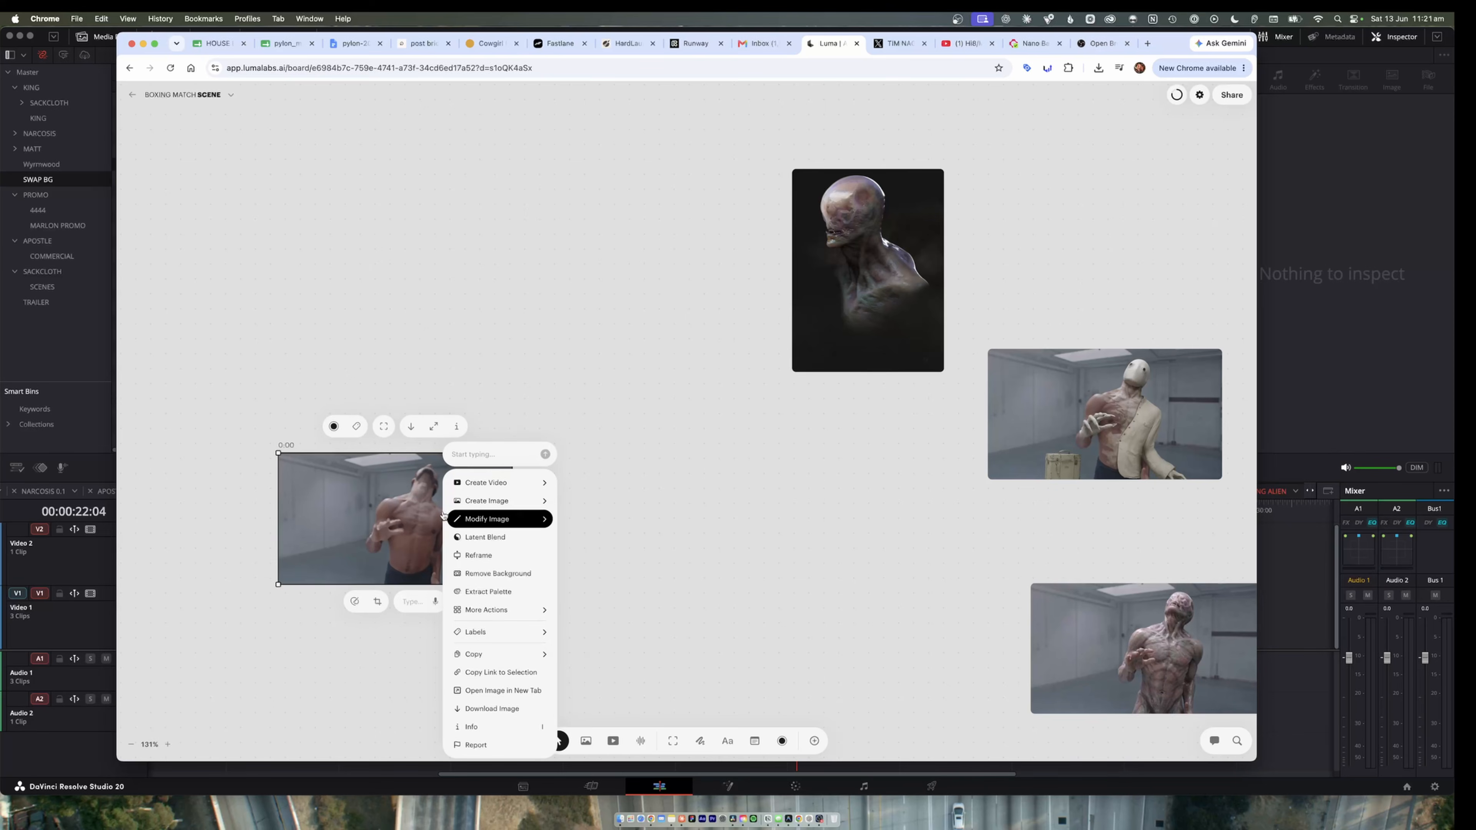
{"action": "mouse_move", "coordinate": [546, 517]}
{"action": "mouse_move", "coordinate": [537, 483]}
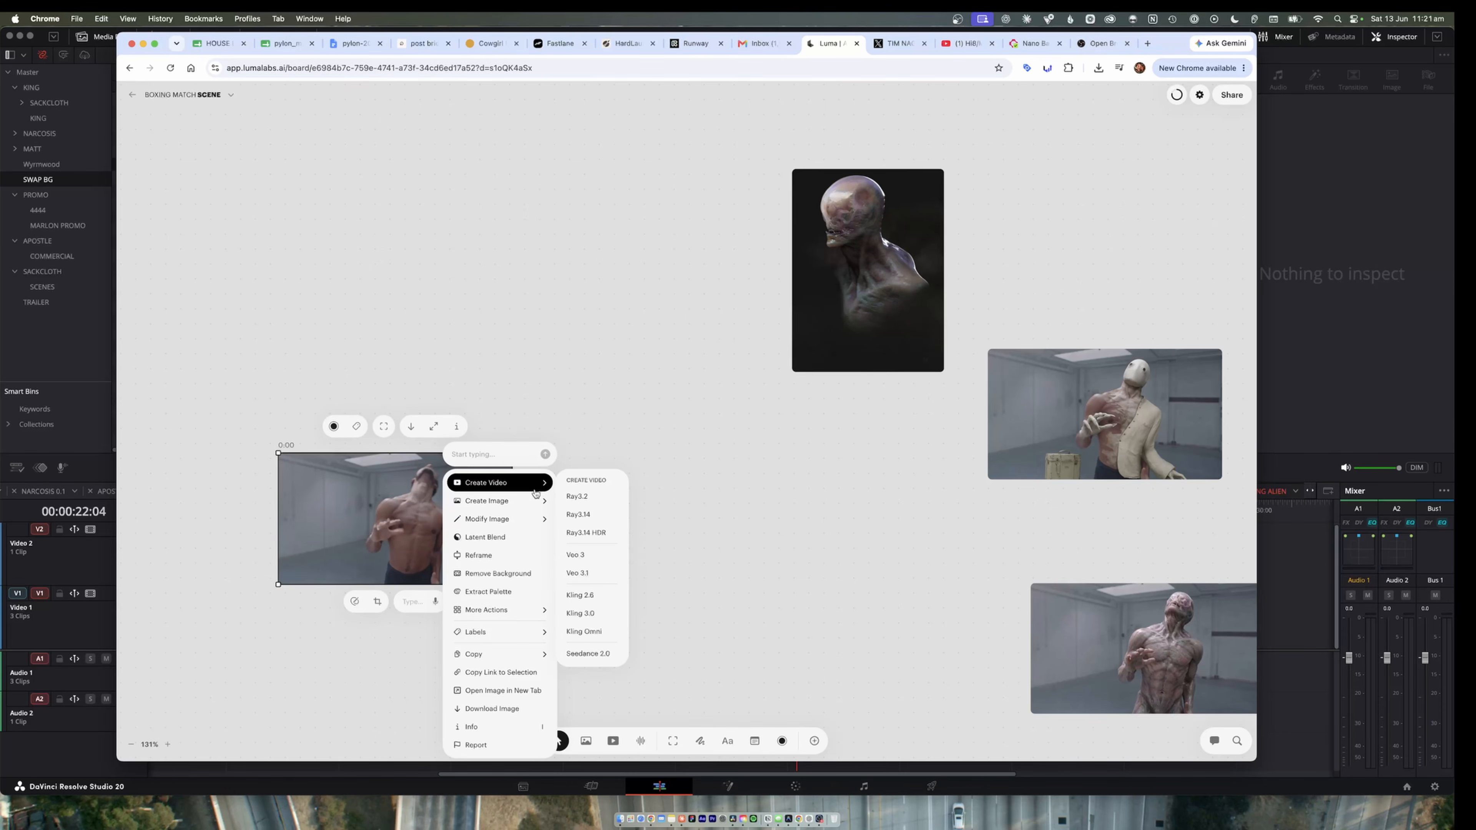
{"action": "left_click", "coordinate": [612, 497]}
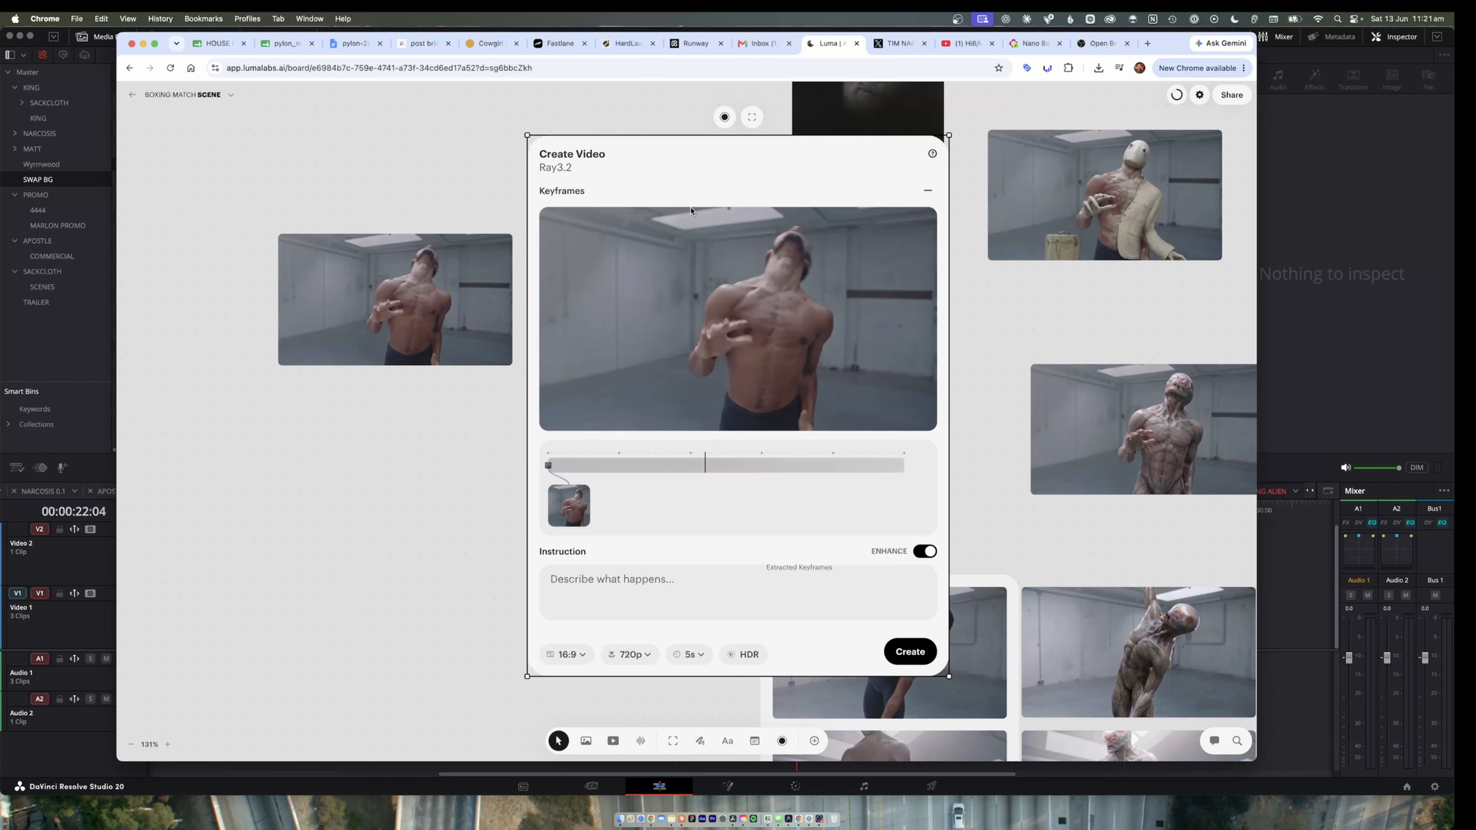
{"action": "left_click", "coordinate": [699, 466]}
{"action": "left_click", "coordinate": [905, 479]}
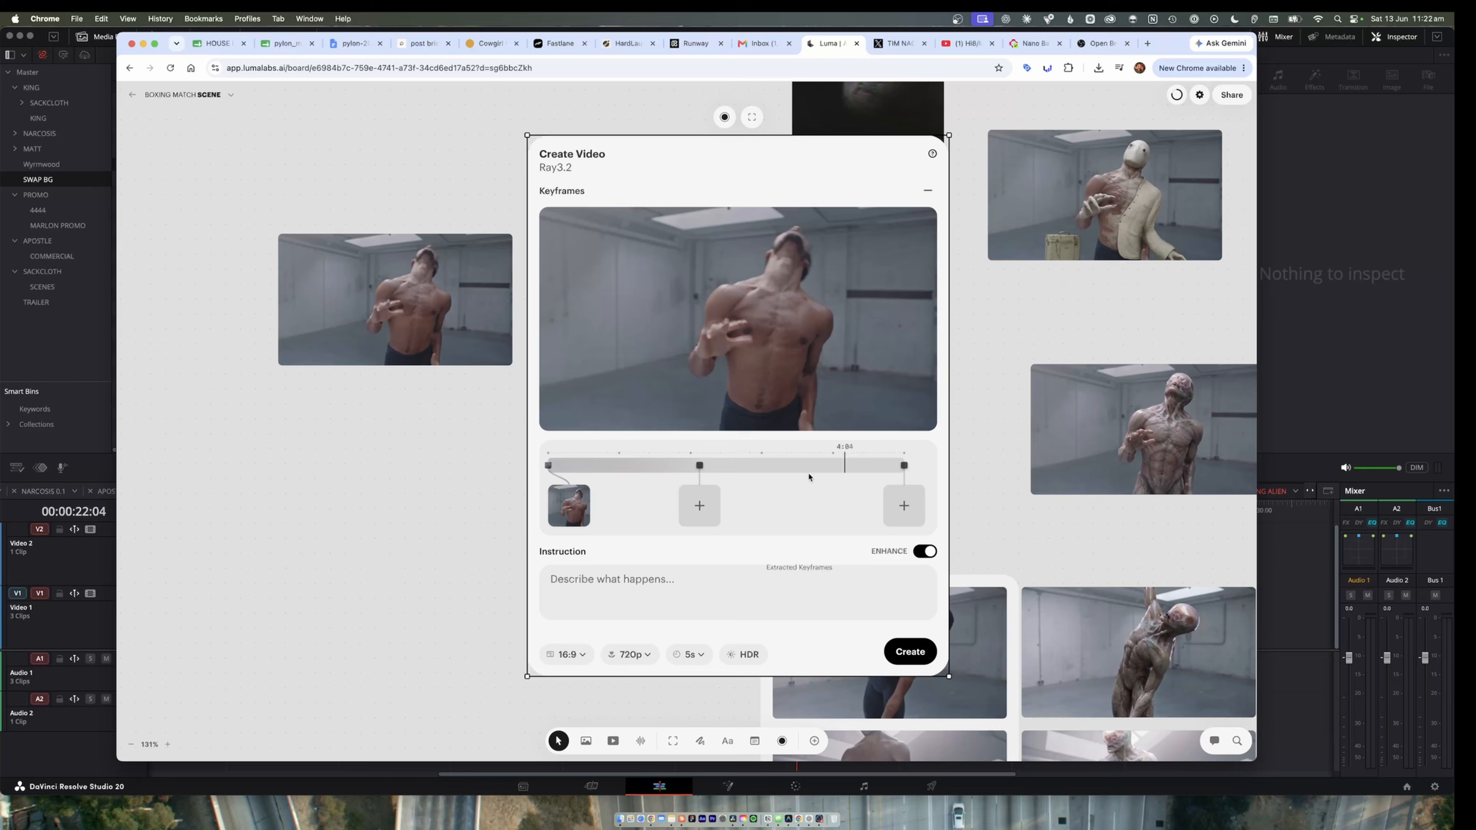
Try adding two keyframes between the existing ones on the Modify Video timeline, one of them at about 2:19.
{"action": "scroll", "coordinate": [876, 363], "scroll_direction": "up", "scroll_amount": 5}
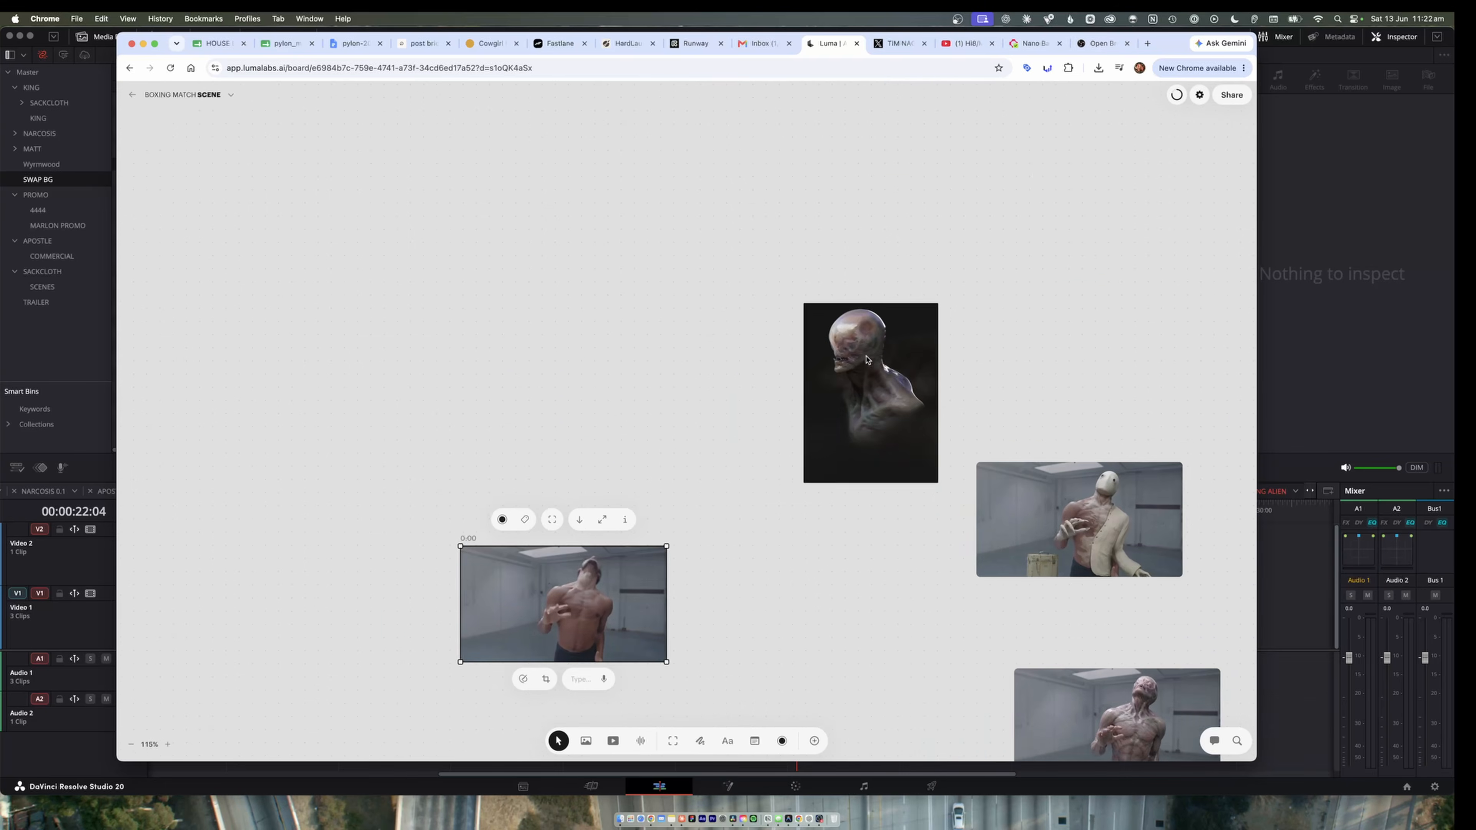
{"action": "scroll", "coordinate": [863, 357], "scroll_direction": "right", "scroll_amount": 10}
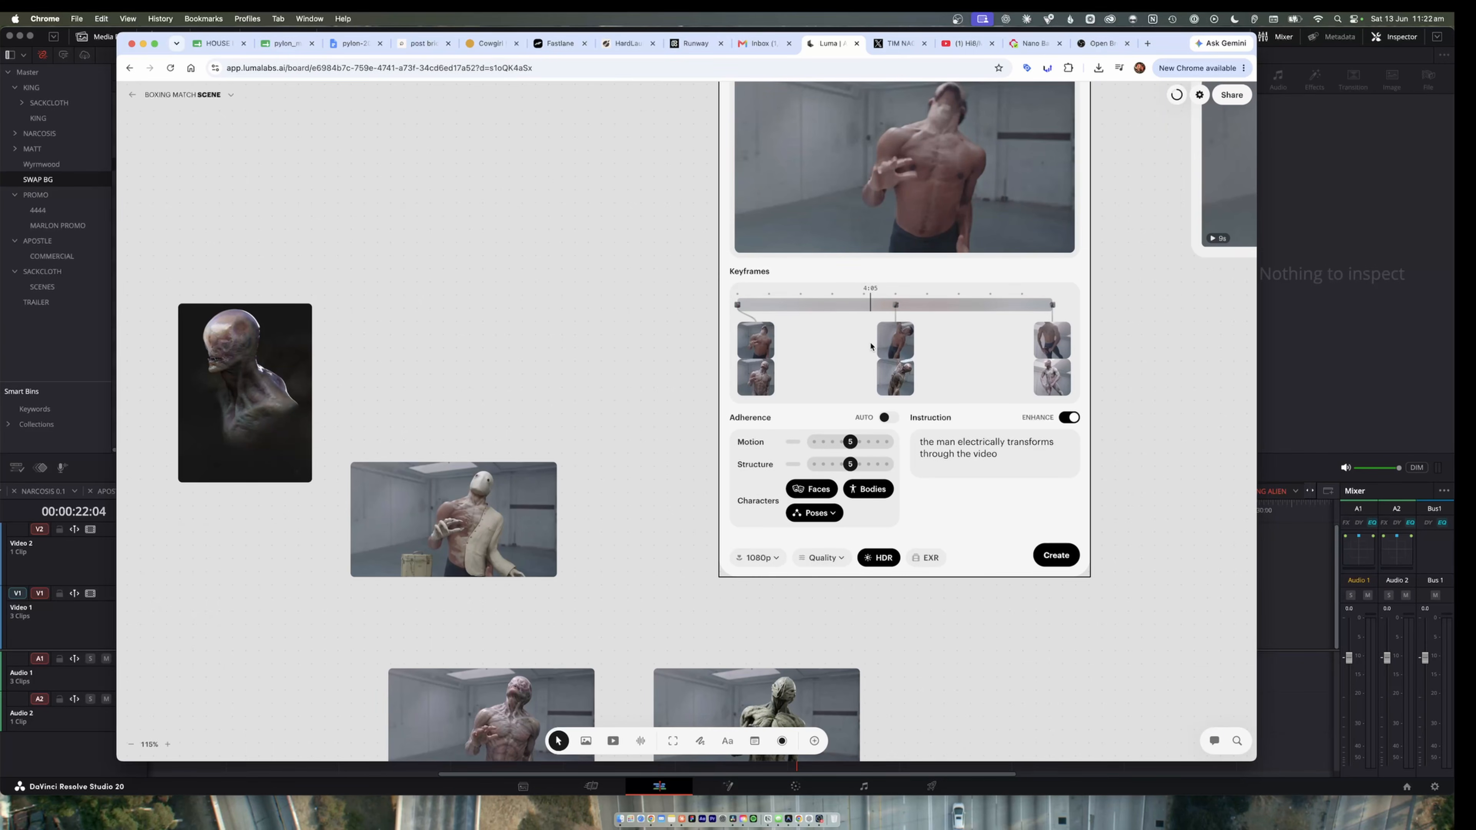
{"action": "left_click", "coordinate": [985, 305]}
{"action": "left_click", "coordinate": [826, 305]}
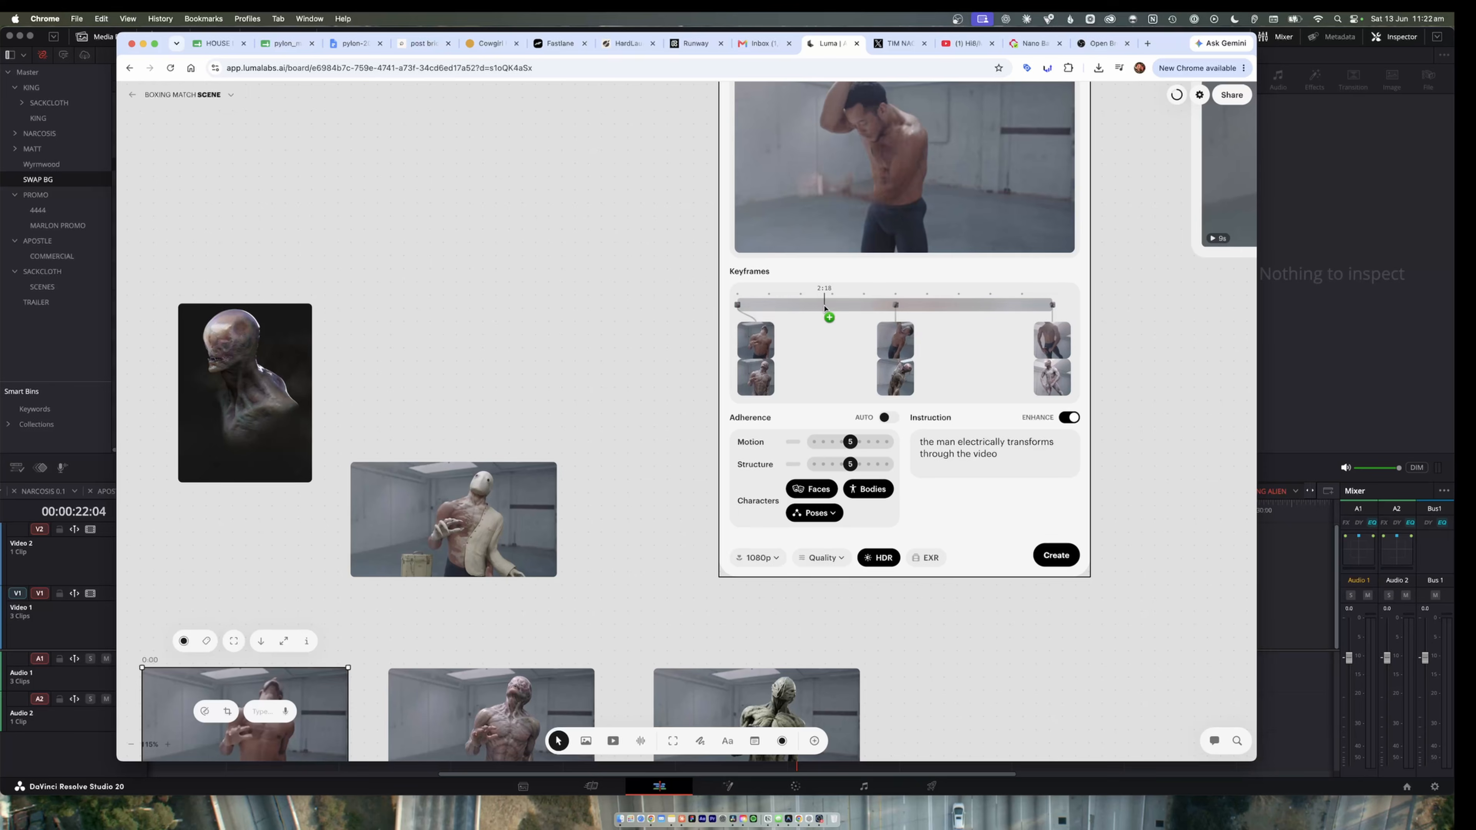
{"action": "left_click_drag", "start_coordinate": [823, 307], "coordinate": [1049, 331]}
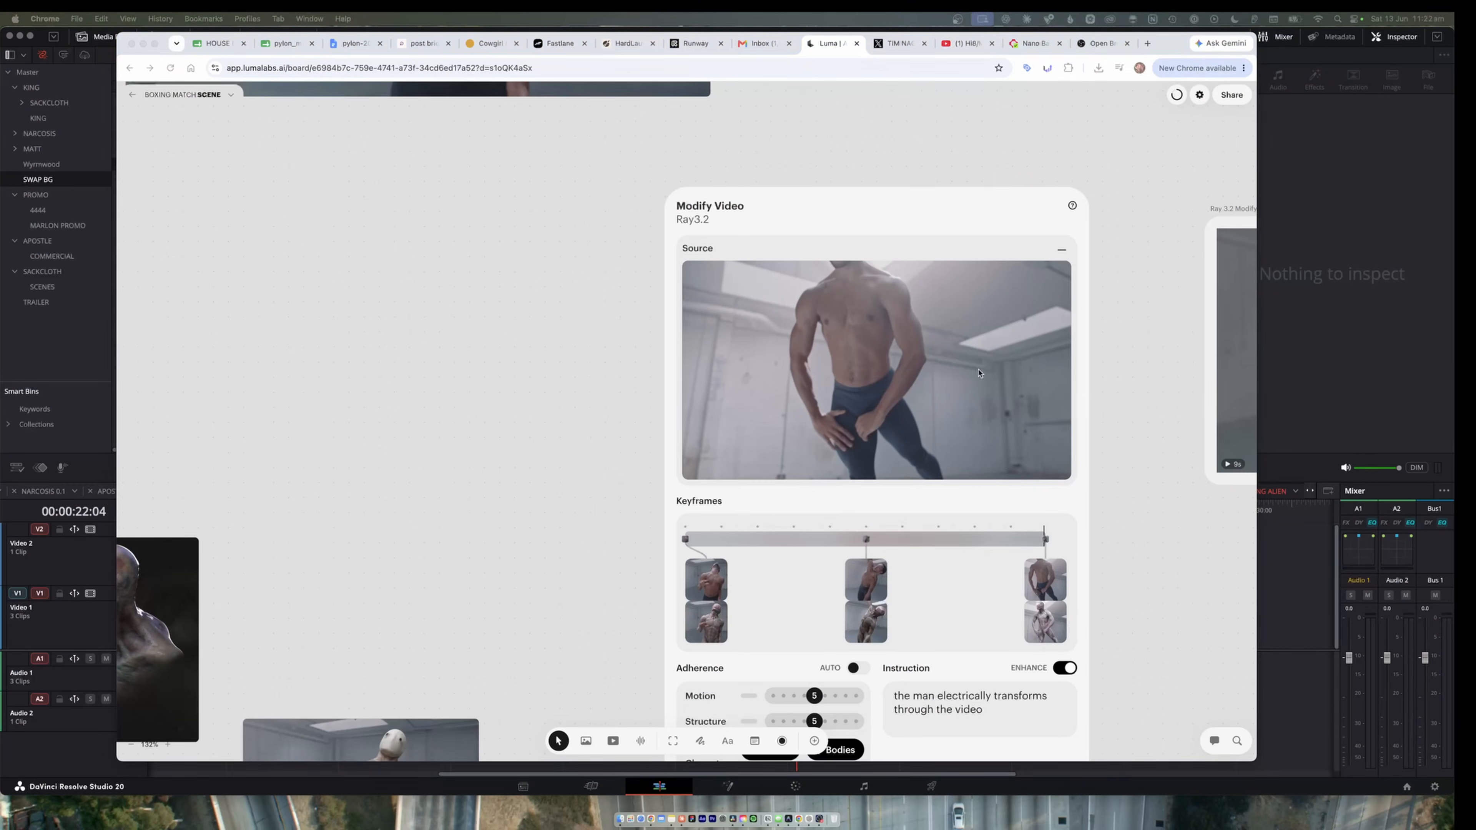
Extract the source frames of all three Modify Video keyframes to the board and select the first extracted frame.
{"action": "scroll", "coordinate": [1023, 459], "scroll_direction": "down", "scroll_amount": 3}
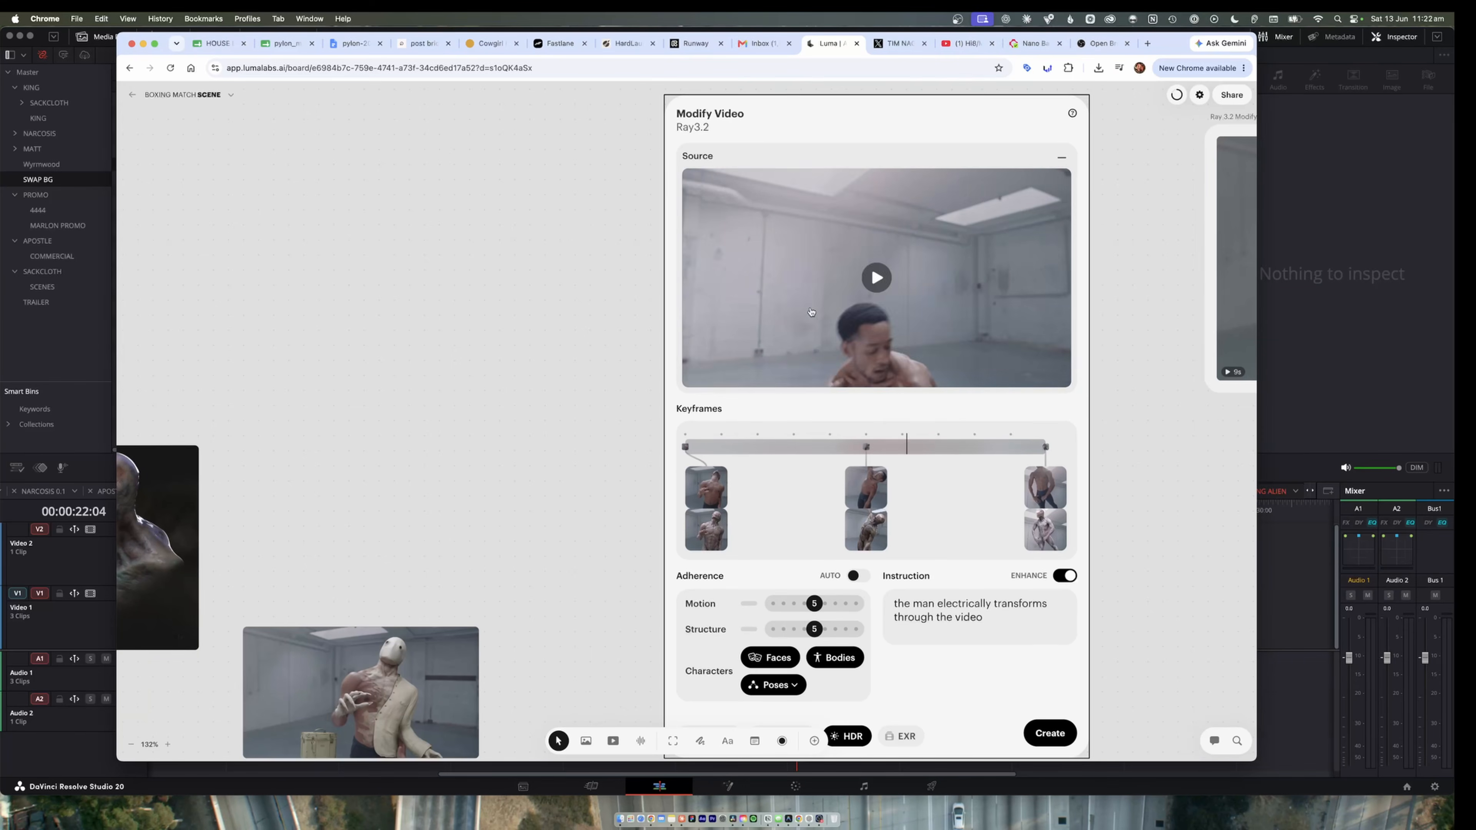
{"action": "left_click", "coordinate": [707, 490]}
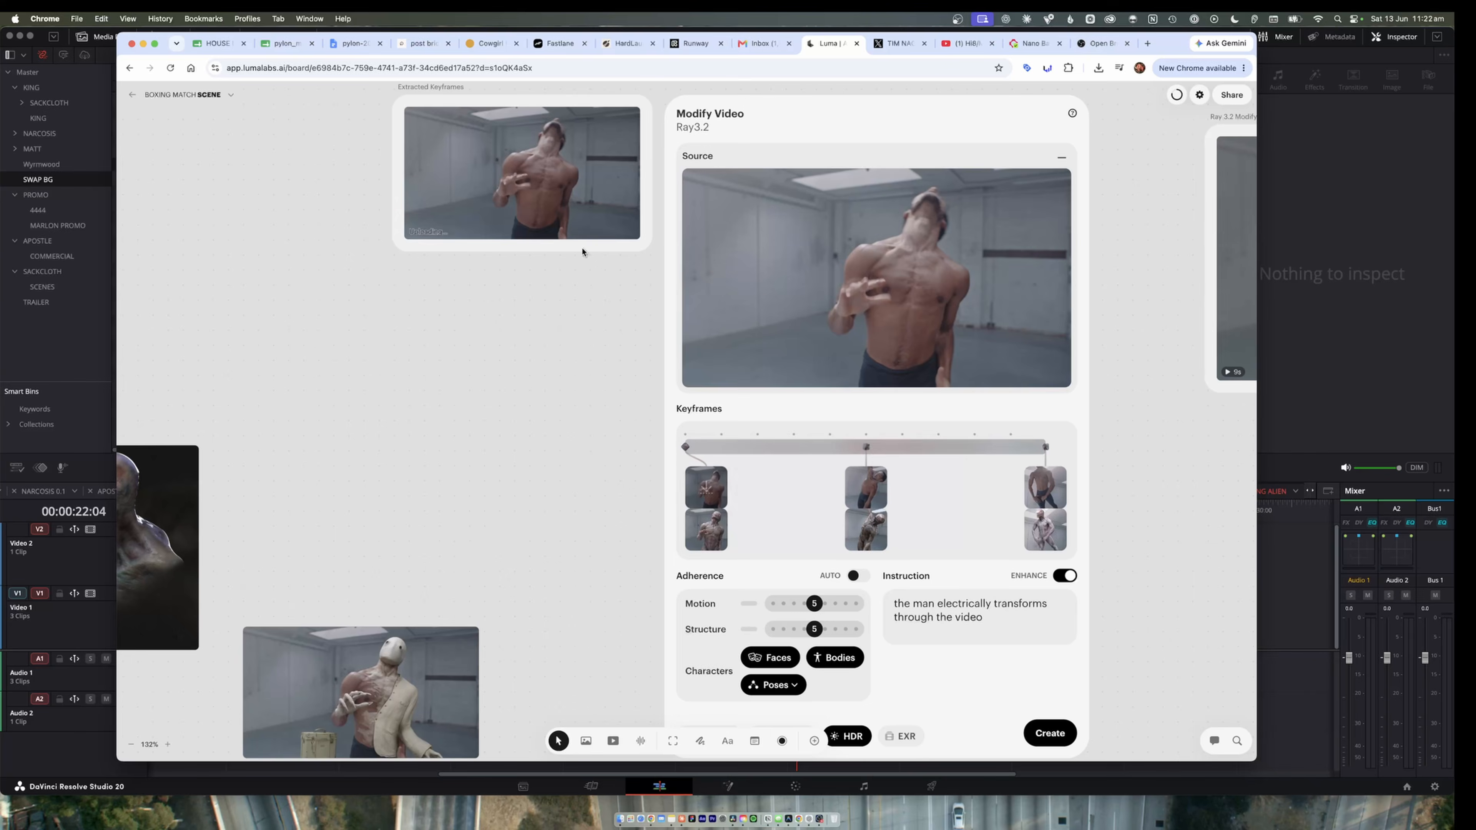
{"action": "left_click", "coordinate": [867, 492]}
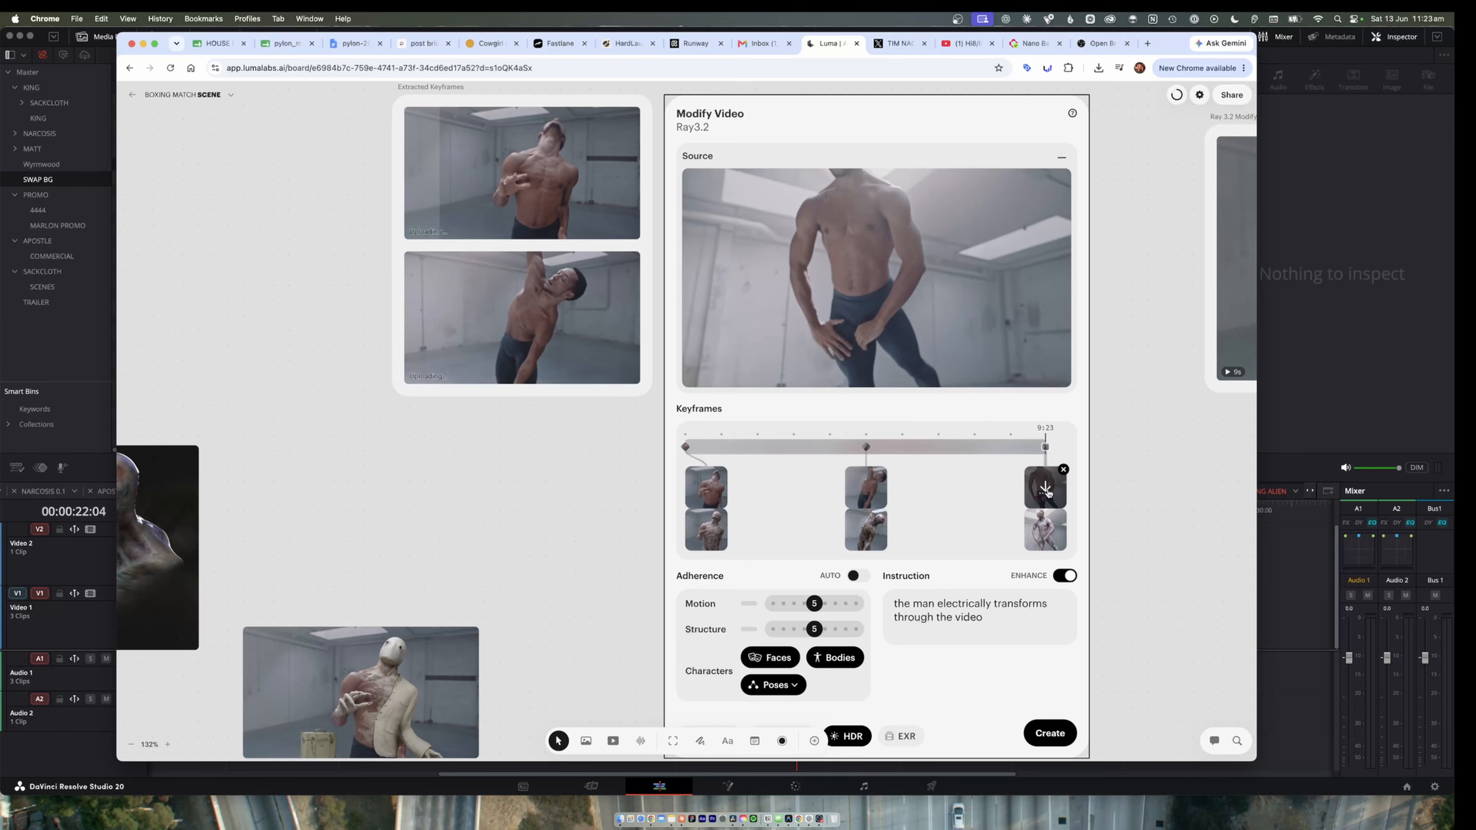
{"action": "left_click", "coordinate": [1046, 490]}
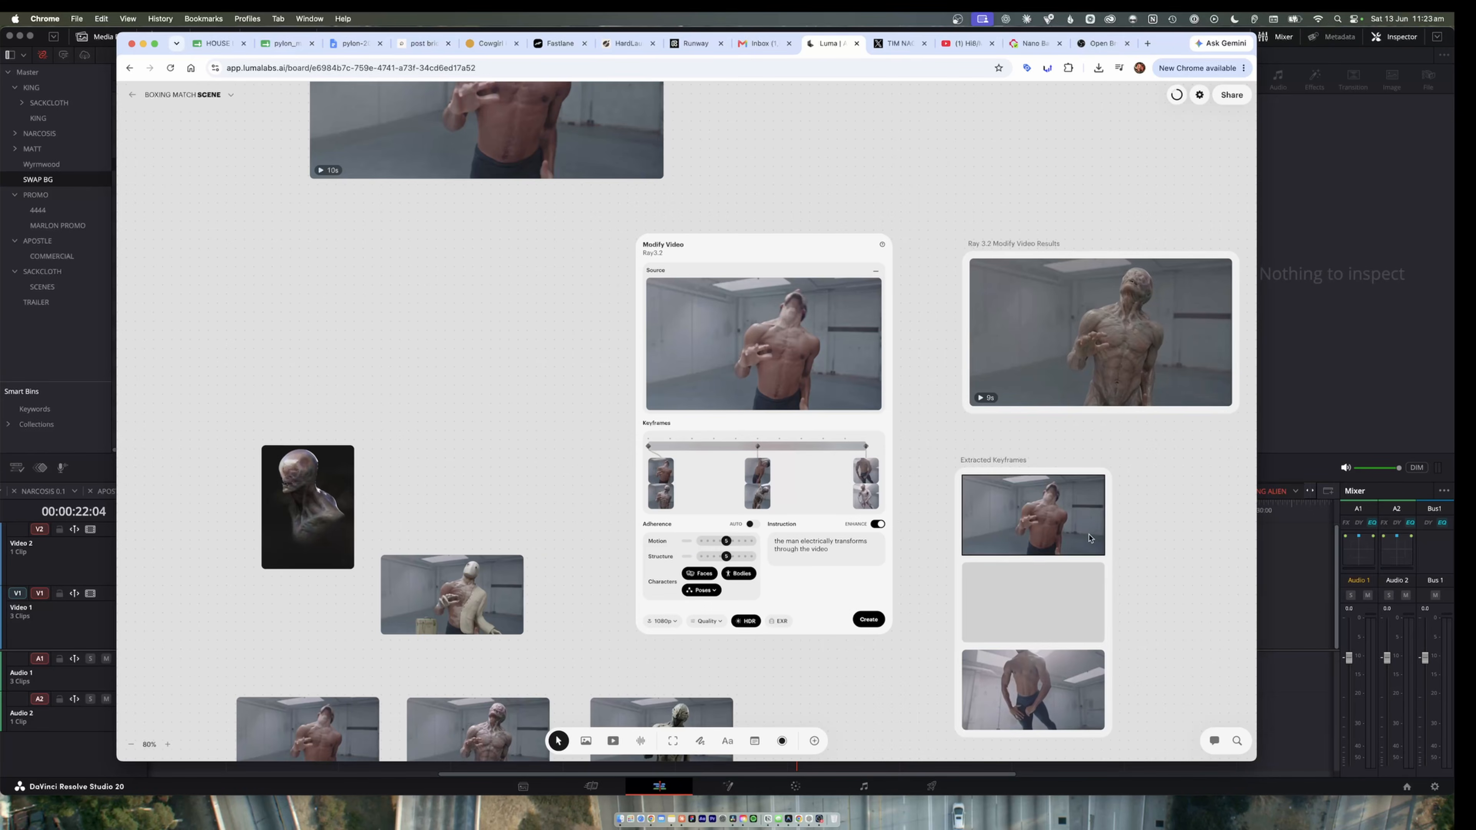
{"action": "left_click", "coordinate": [1080, 528]}
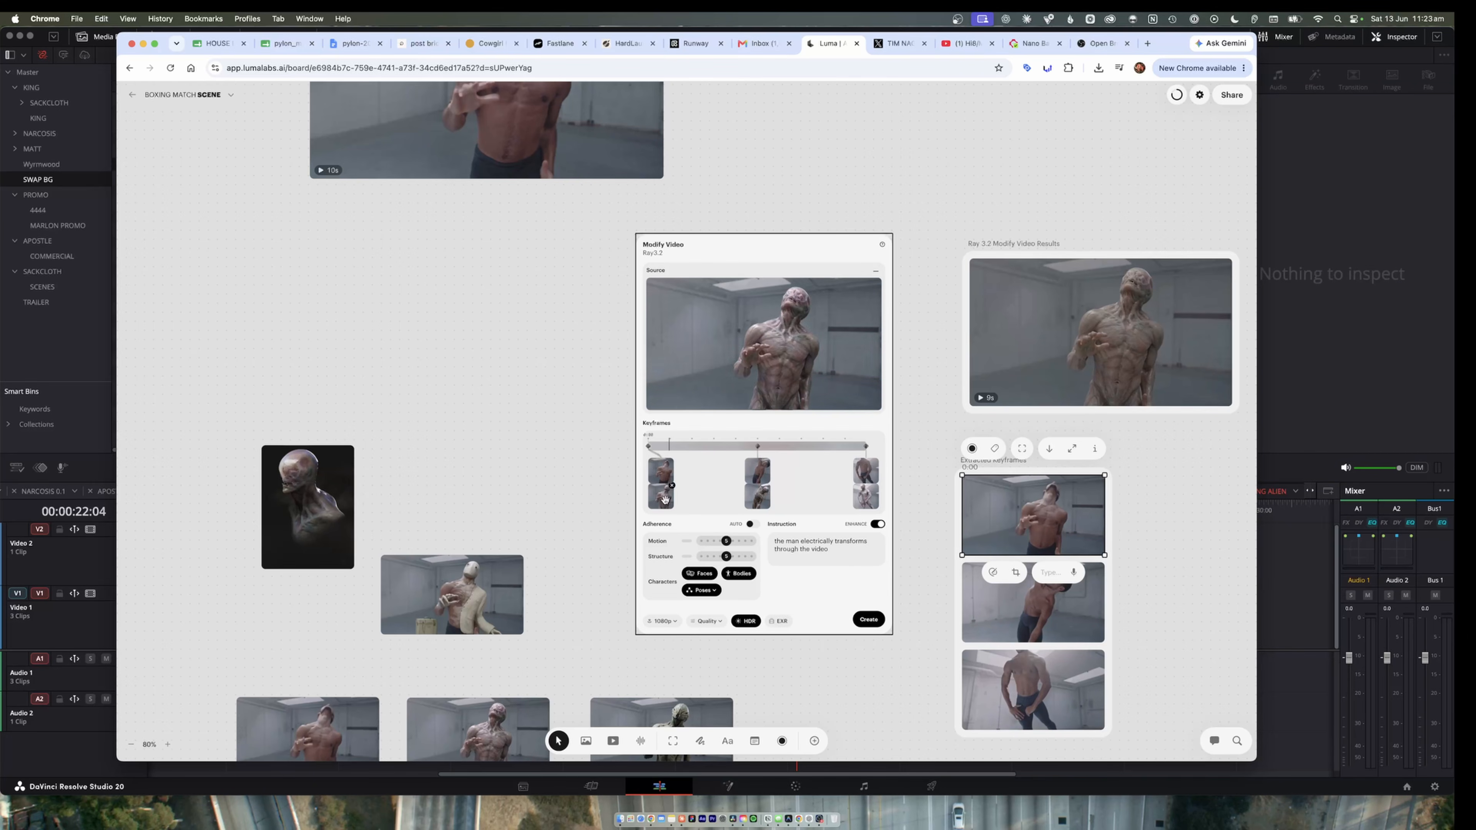
Move the alien portrait slightly up and enter the Nano Banana 2 instruction "change the man to have the skin and aesthetic of the reference alien image".
{"action": "left_click_drag", "start_coordinate": [308, 506], "coordinate": [330, 444]}
{"action": "scroll", "coordinate": [462, 492], "scroll_direction": "down", "scroll_amount": 2}
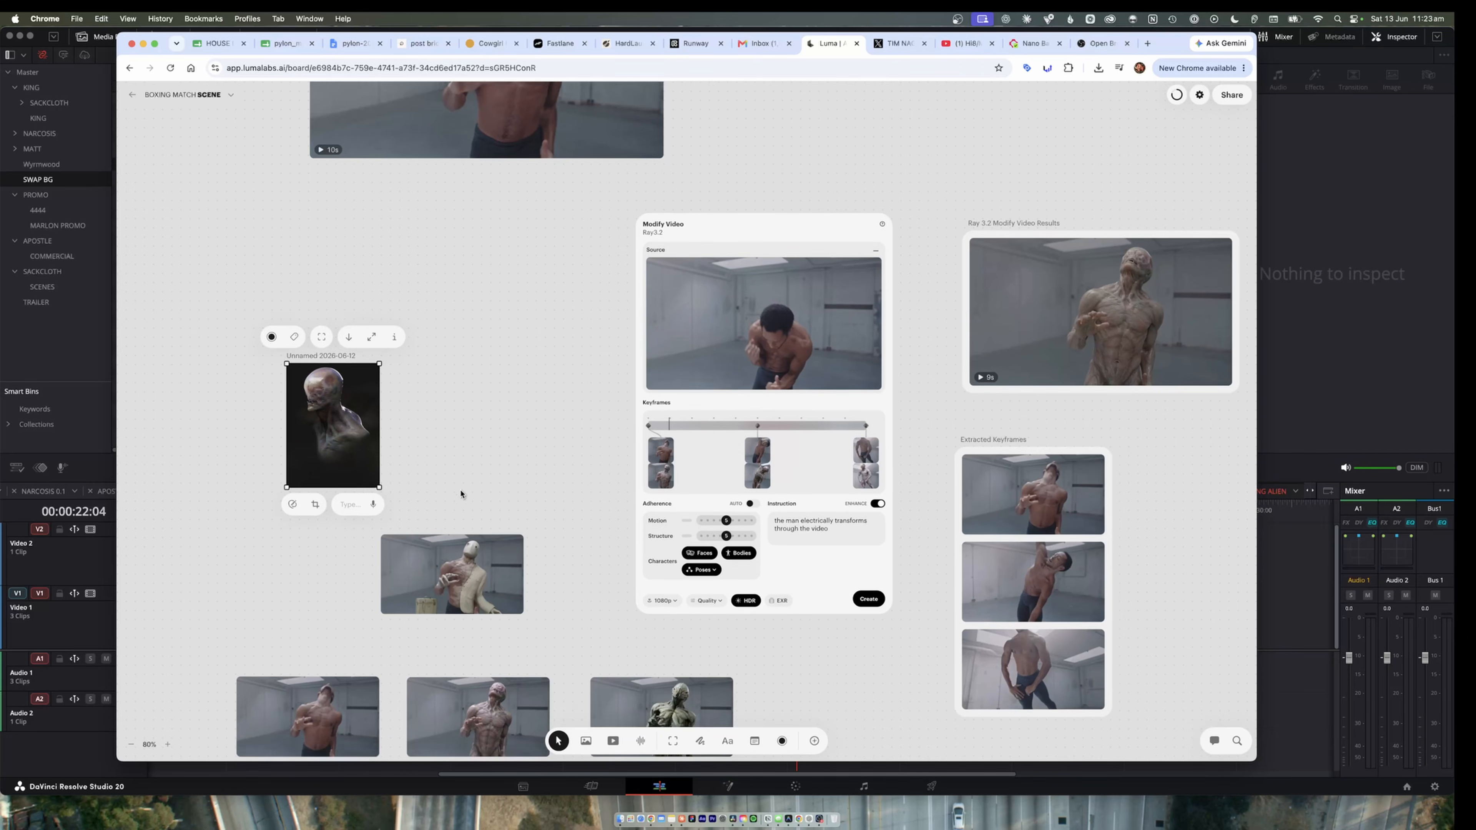
{"action": "scroll", "coordinate": [462, 491], "scroll_direction": "down", "scroll_amount": 2}
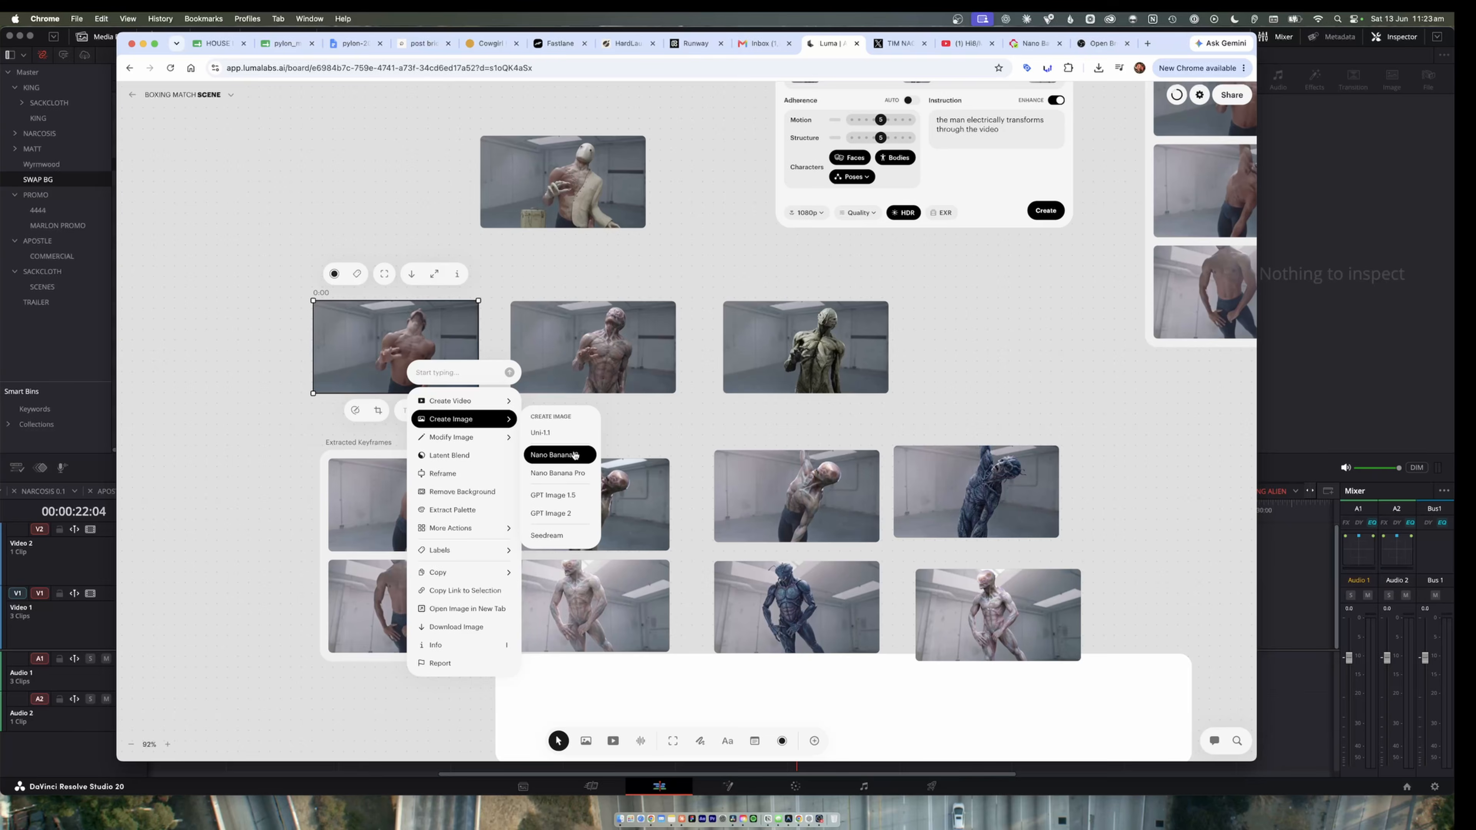
{"action": "left_click", "coordinate": [575, 455]}
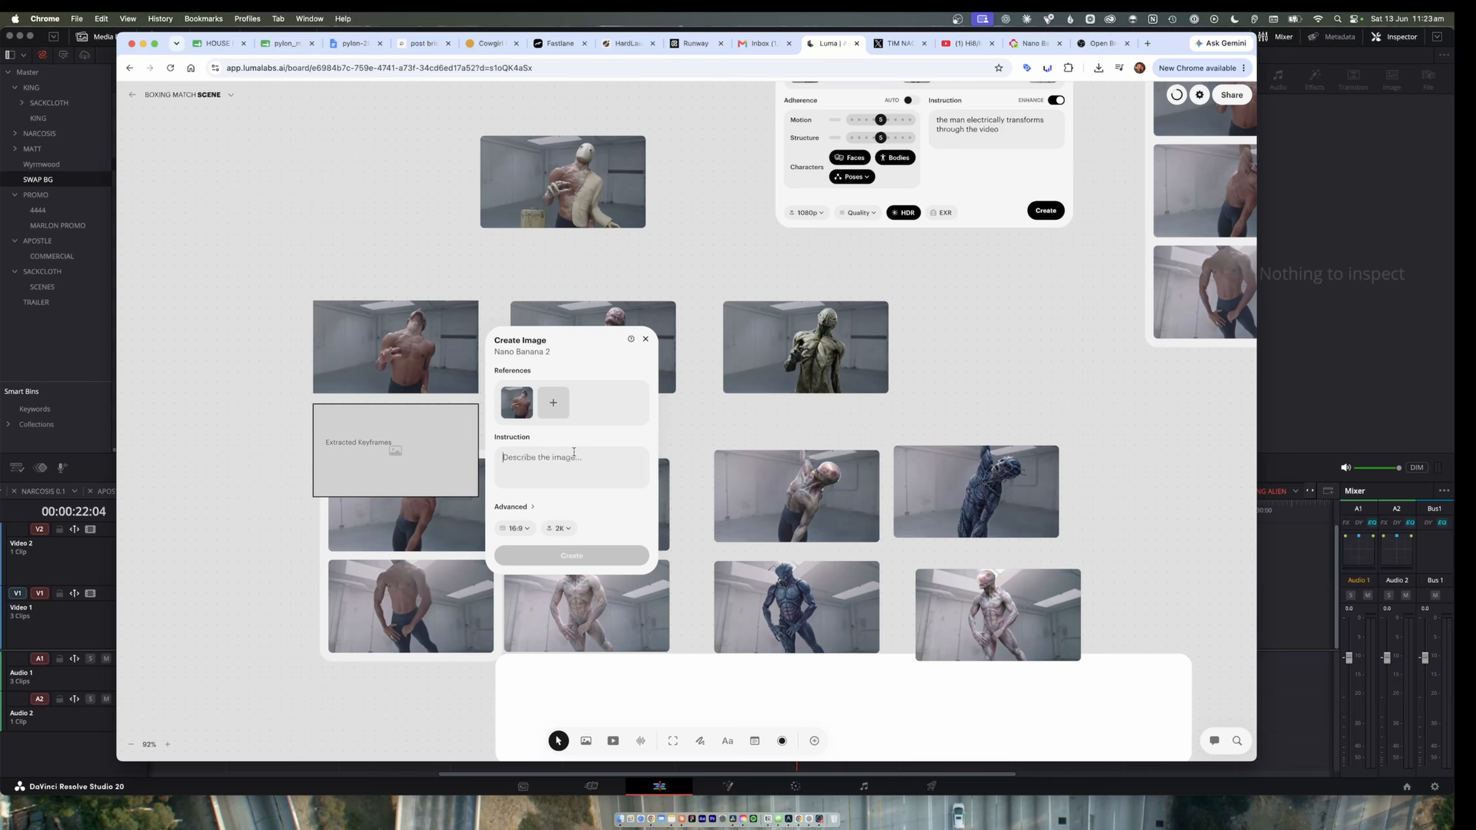
{"action": "type", "text": "change the man to have the skin and aesthetic of the reference"}
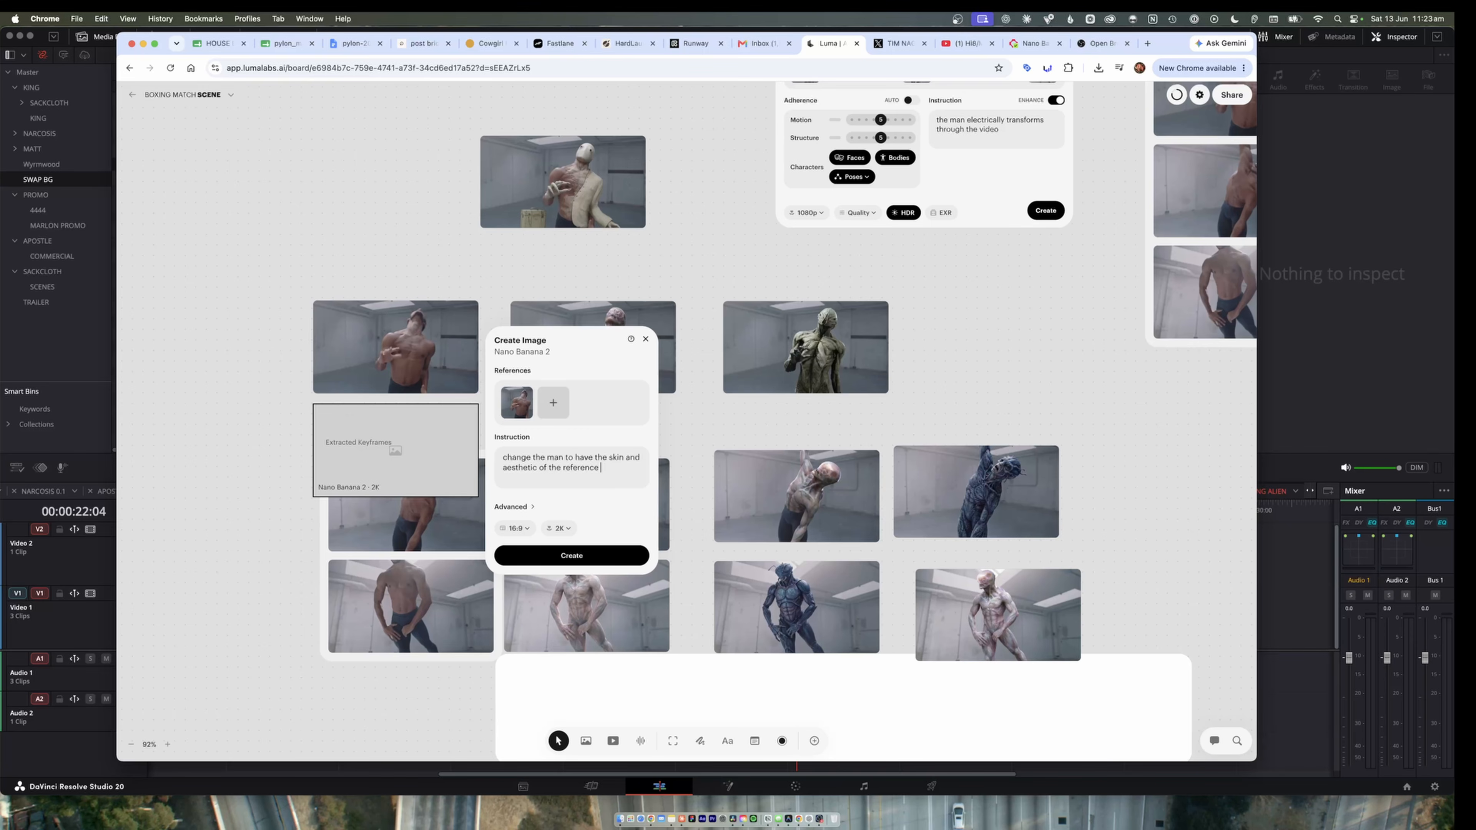
{"action": "type", "text": "imge."}
Set the new image to a 16:9 aspect ratio and 2K resolution.
{"action": "left_click", "coordinate": [515, 528]}
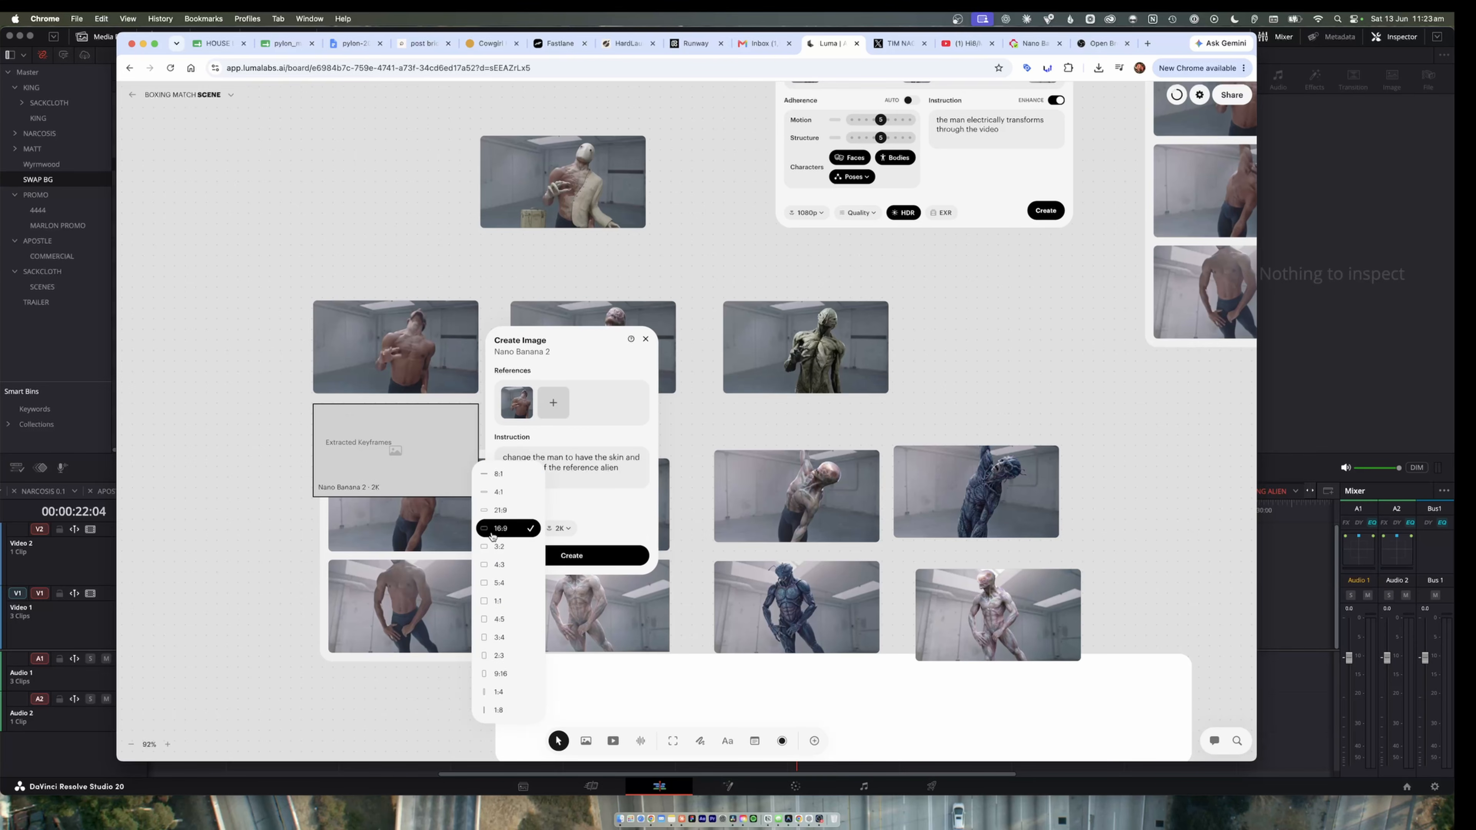
{"action": "left_click", "coordinate": [519, 530]}
{"action": "left_click", "coordinate": [561, 530]}
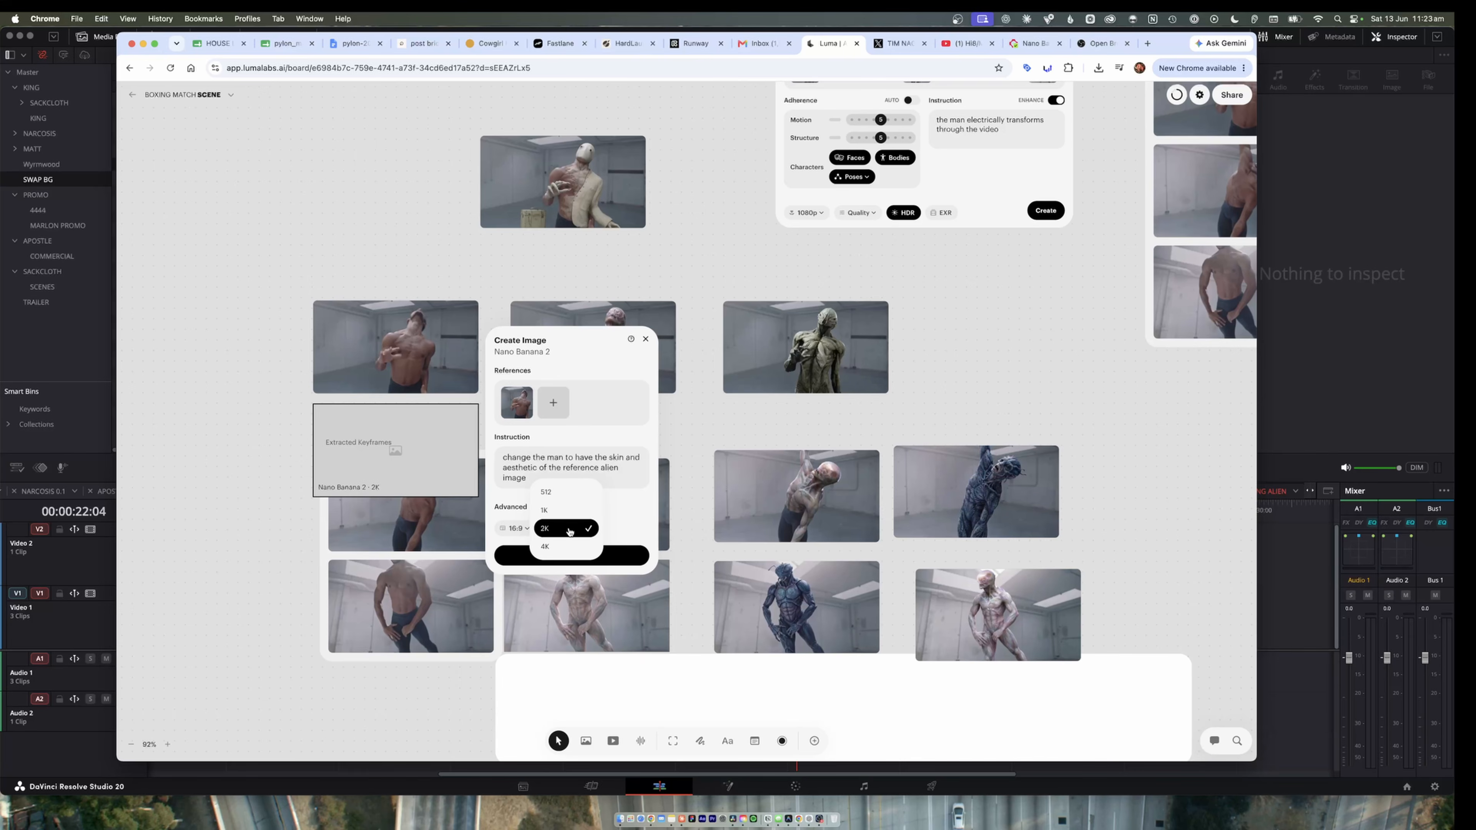
{"action": "left_click", "coordinate": [575, 531]}
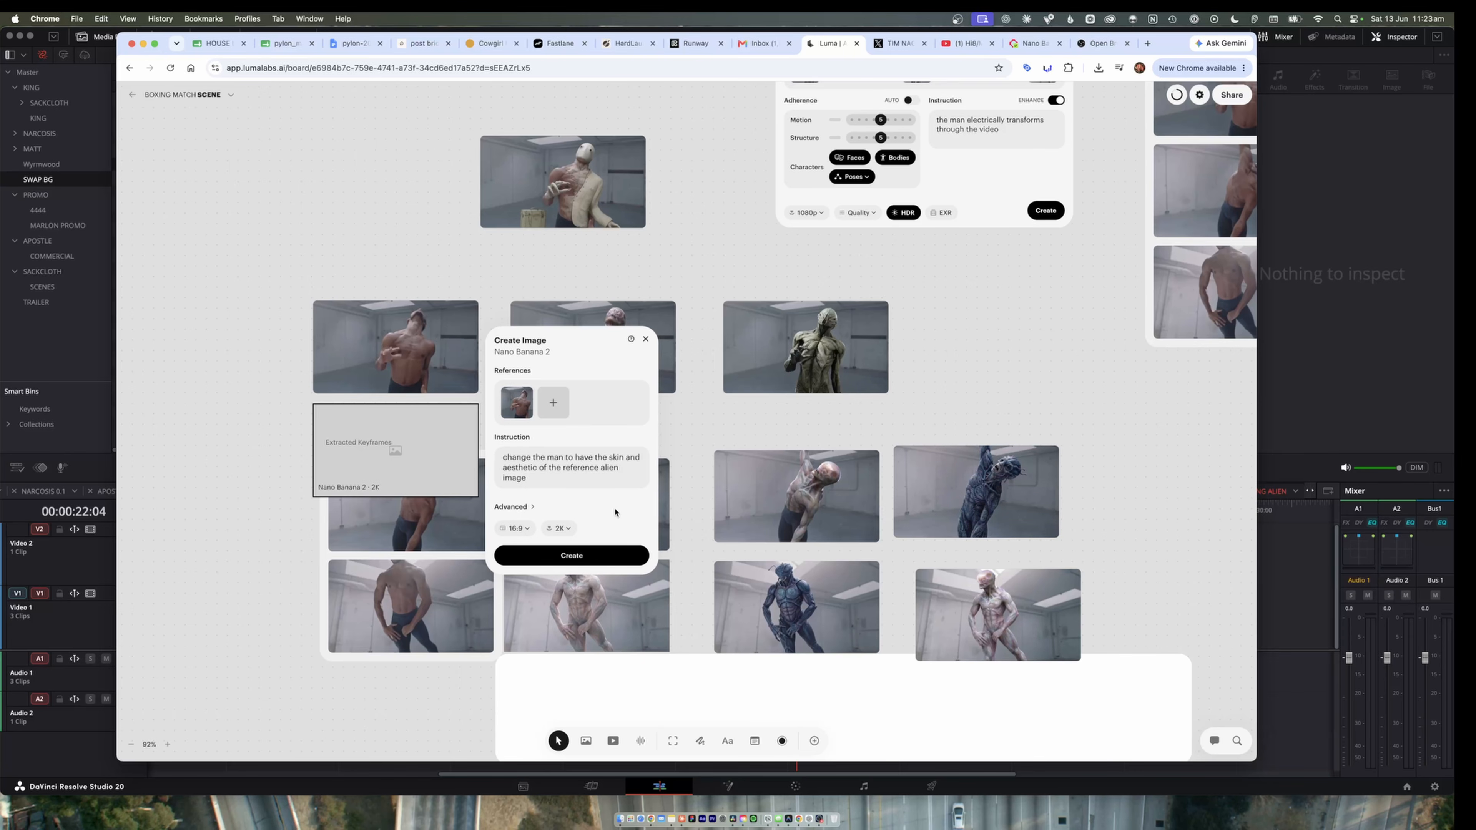
Expand the advanced image settings and look through the Thinking options.
{"action": "left_click", "coordinate": [505, 507]}
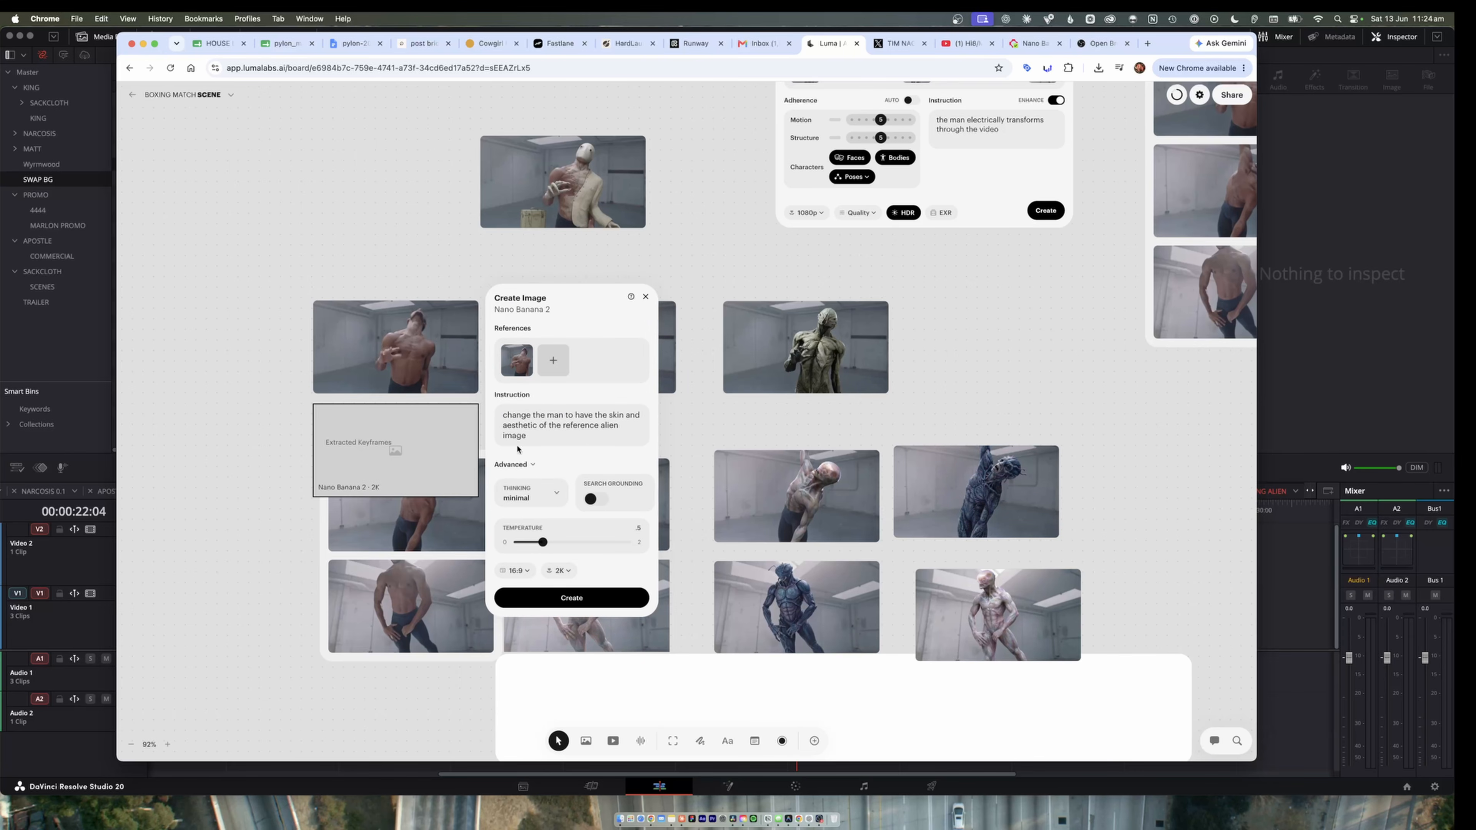
{"action": "left_click", "coordinate": [559, 497]}
{"action": "left_click", "coordinate": [593, 474]}
{"action": "left_click", "coordinate": [561, 487]}
{"action": "left_click", "coordinate": [610, 458]}
Add the dark alien portrait as a second reference and generate the Nano Banana 2 image.
{"action": "left_click", "coordinate": [555, 363]}
{"action": "key", "text": "space"}
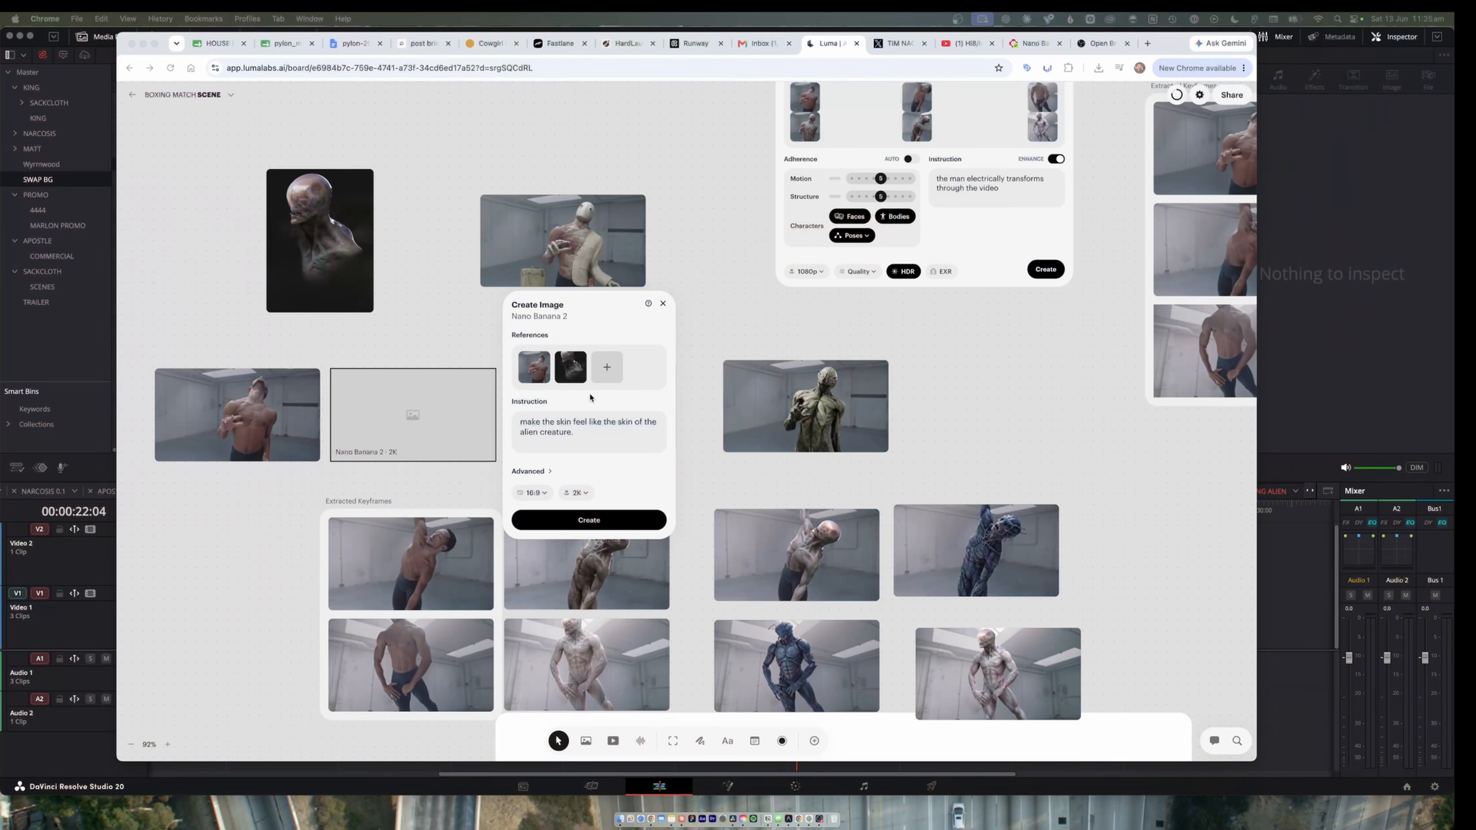
{"action": "left_click", "coordinate": [568, 430]}
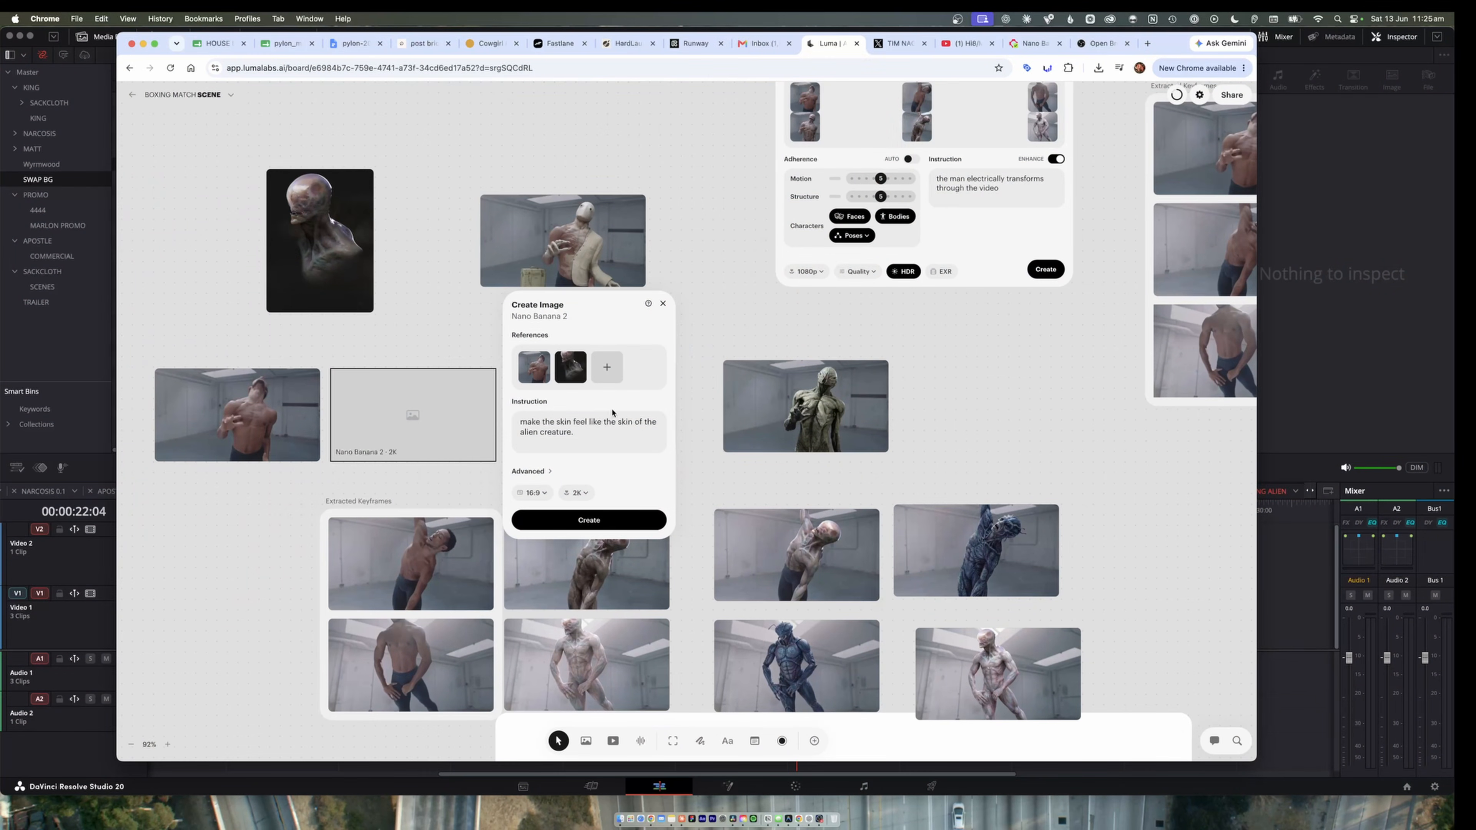
{"action": "left_click", "coordinate": [622, 519]}
Examine the earlier generated versions of the first frame, the pinkish alien and the green sinewy creature.
{"action": "left_click", "coordinate": [566, 407]}
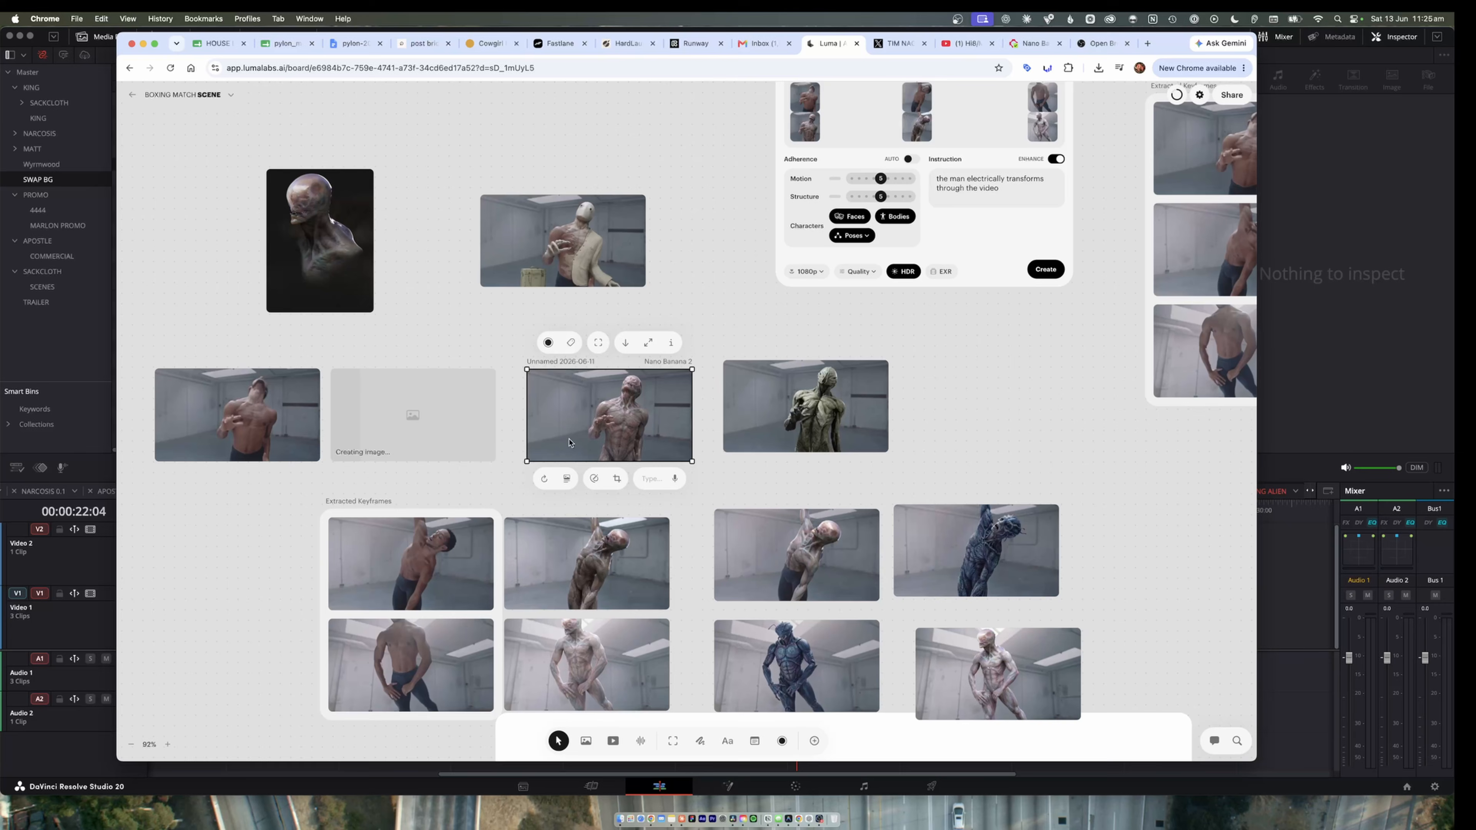
{"action": "left_click", "coordinate": [809, 412]}
{"action": "scroll", "coordinate": [814, 414], "scroll_direction": "up", "scroll_amount": 5}
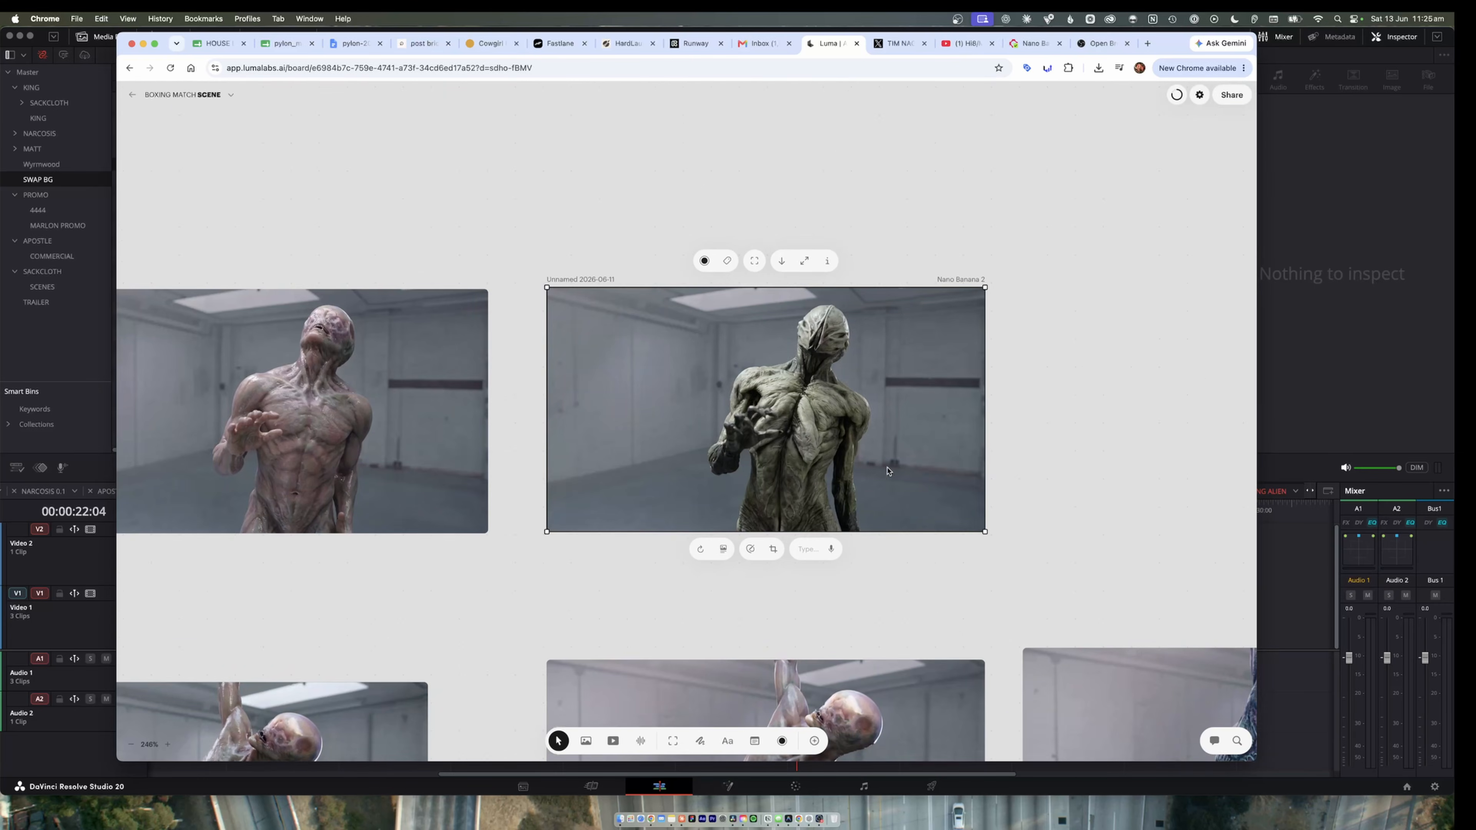
{"action": "scroll", "coordinate": [849, 446], "scroll_direction": "down", "scroll_amount": 5}
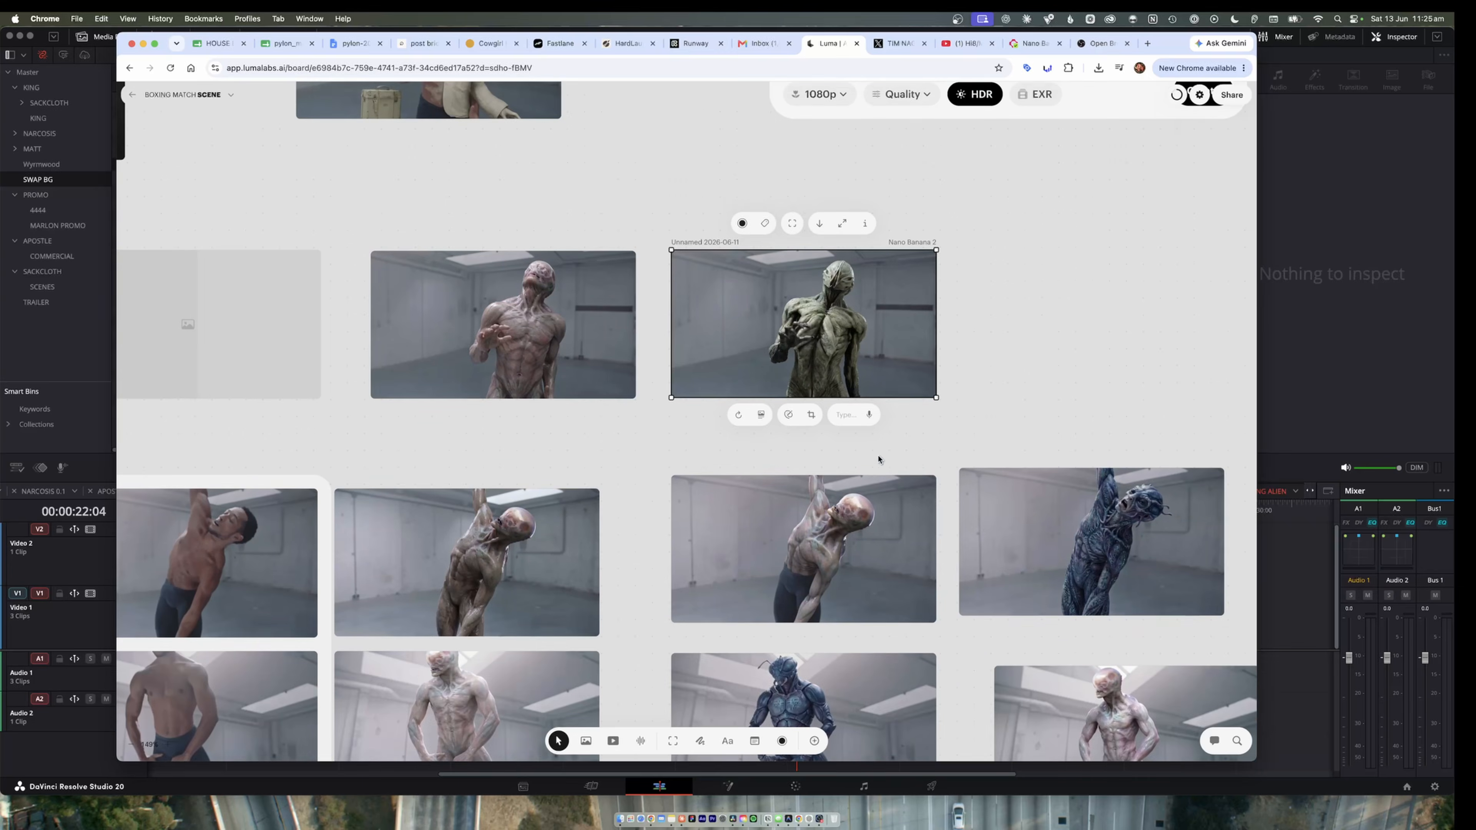
Compare the generated alien versions of the raised-arm keyframe with the extracted frame.
{"action": "scroll", "coordinate": [880, 462], "scroll_direction": "down", "scroll_amount": 2}
{"action": "scroll", "coordinate": [877, 462], "scroll_direction": "right", "scroll_amount": 4}
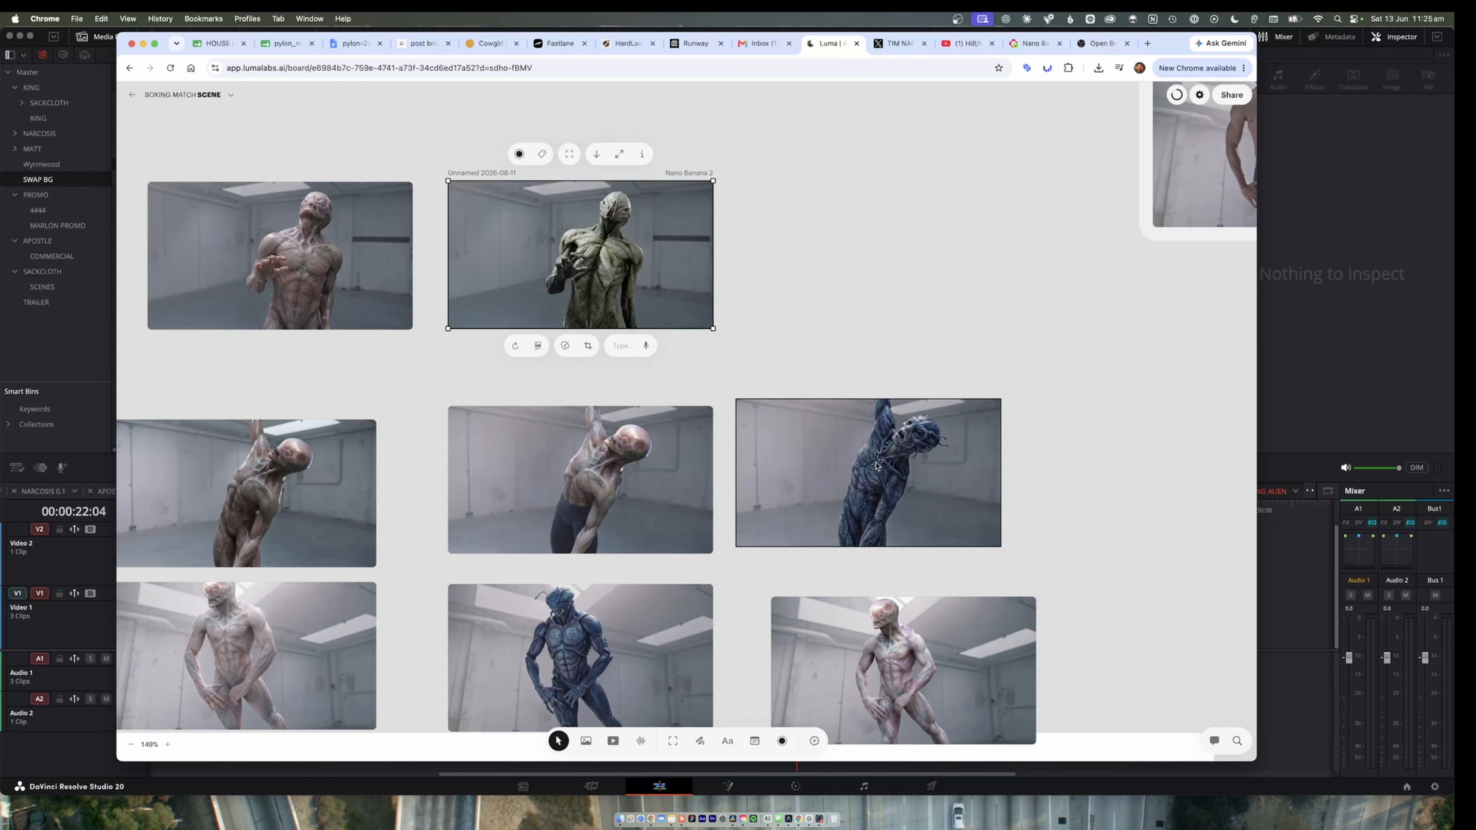
{"action": "left_click", "coordinate": [581, 494]}
{"action": "left_click", "coordinate": [373, 529]}
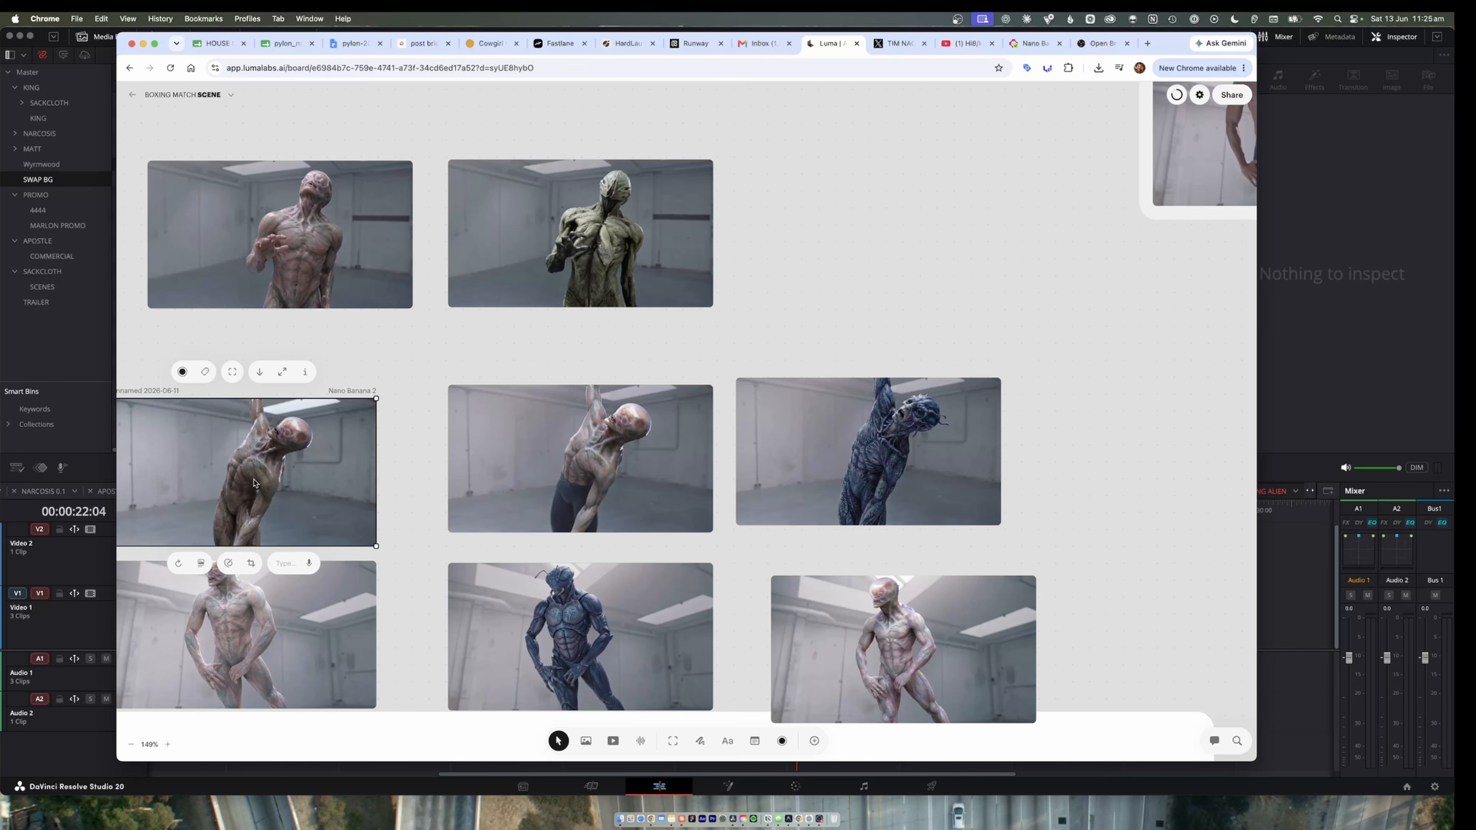
{"action": "scroll", "coordinate": [311, 485], "scroll_direction": "left", "scroll_amount": 10}
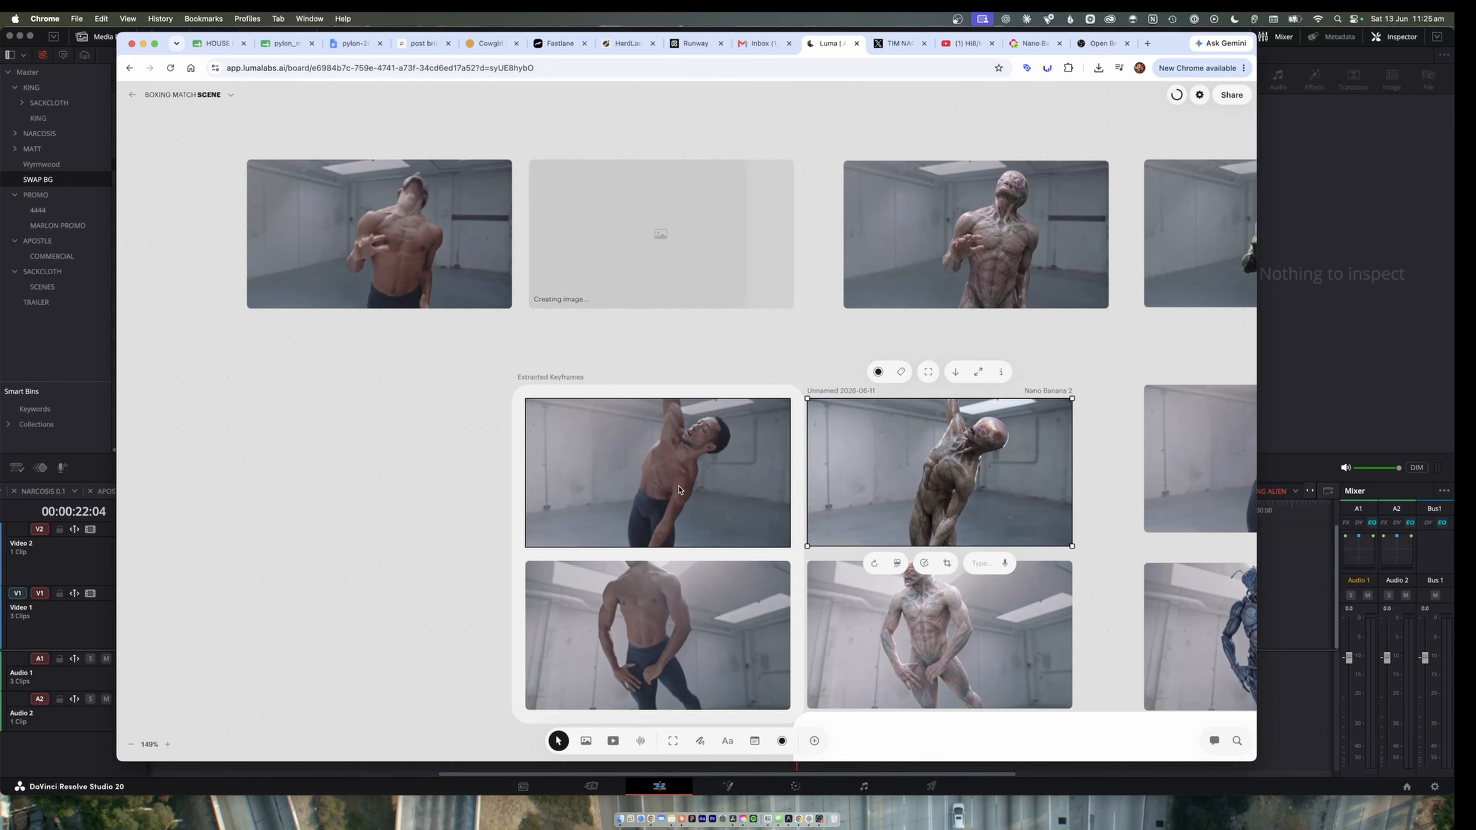
{"action": "scroll", "coordinate": [660, 488], "scroll_direction": "right", "scroll_amount": 4}
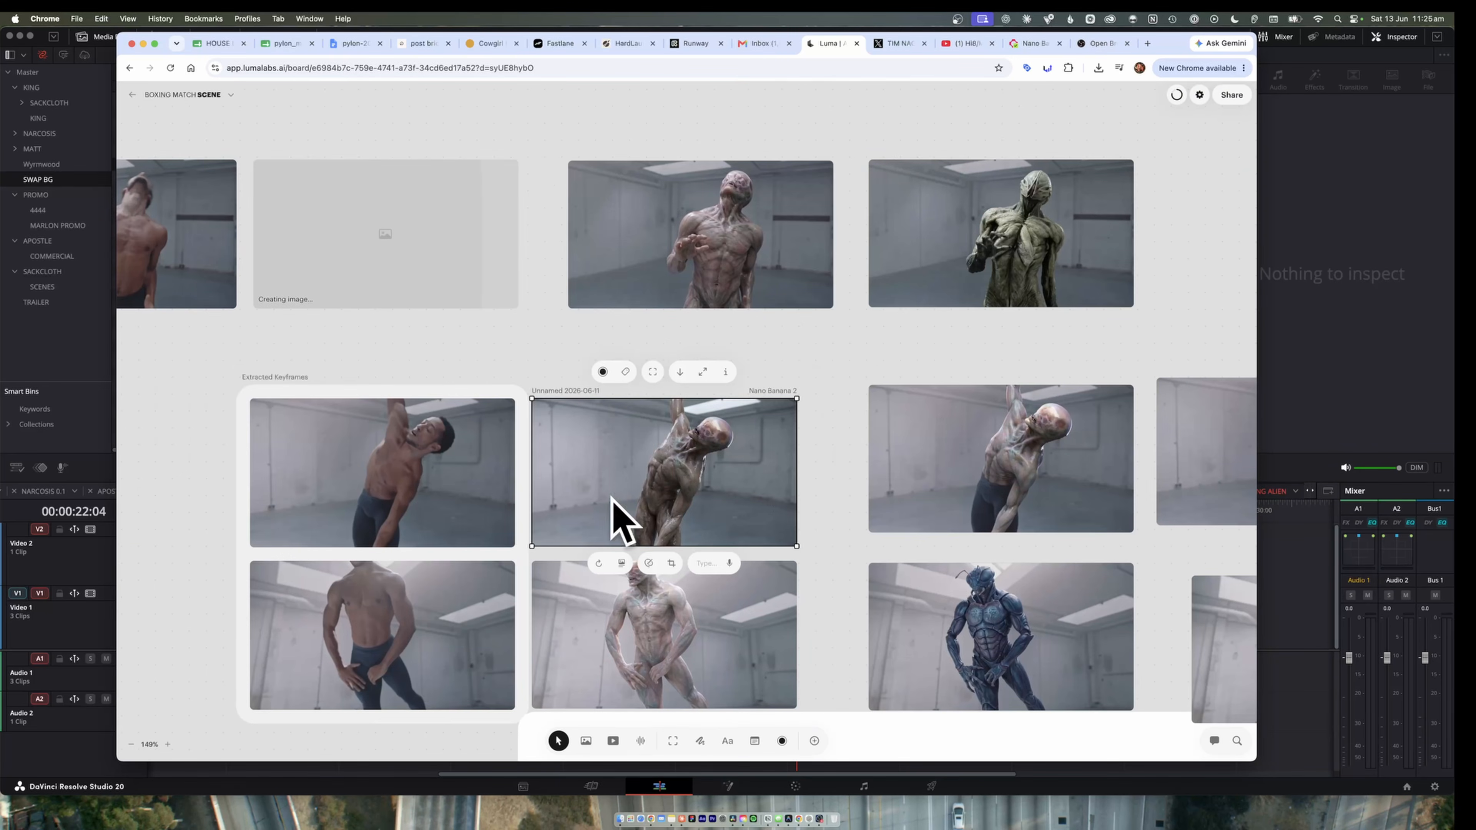
{"action": "scroll", "coordinate": [682, 486], "scroll_direction": "right", "scroll_amount": 4}
{"action": "left_click", "coordinate": [683, 483]}
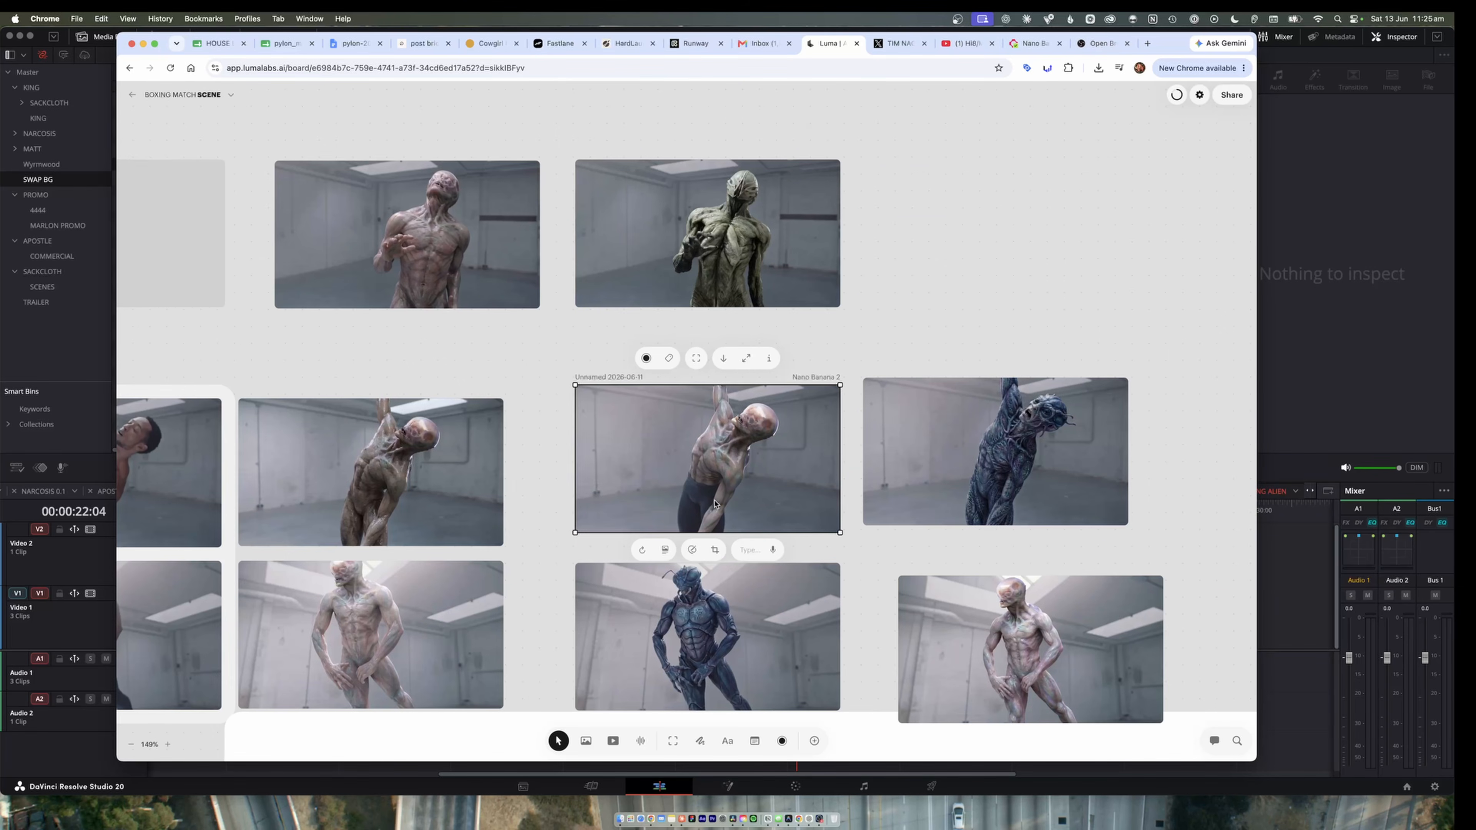
Examine the trousered pale alien and the blue tentacled creature up close, along with the third-keyframe creature variants.
{"action": "scroll", "coordinate": [715, 505], "scroll_direction": "up", "scroll_amount": 5}
{"action": "scroll", "coordinate": [757, 460], "scroll_direction": "right", "scroll_amount": 5}
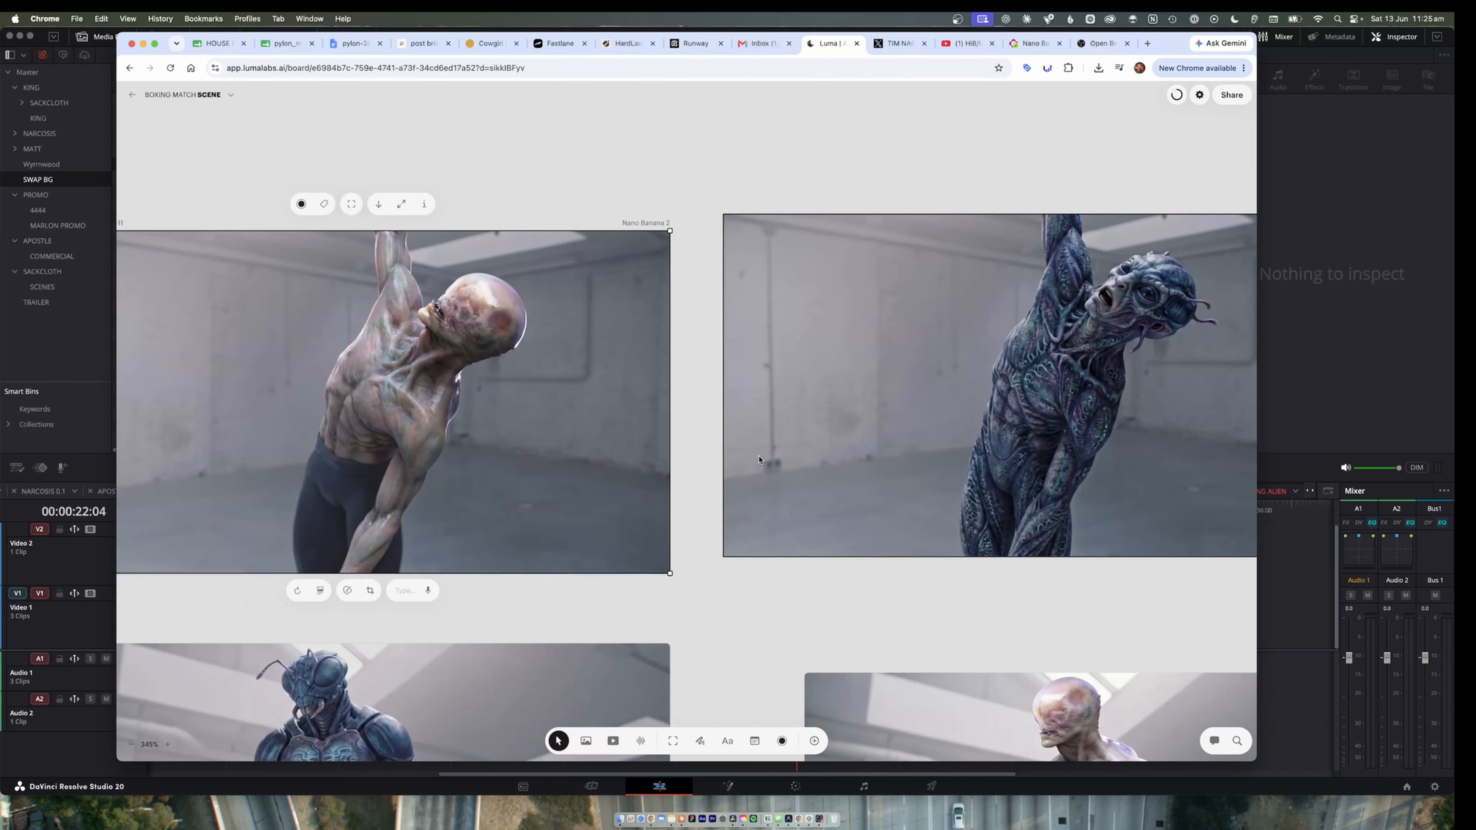
{"action": "left_click", "coordinate": [1071, 391]}
{"action": "scroll", "coordinate": [1023, 387], "scroll_direction": "right", "scroll_amount": 4}
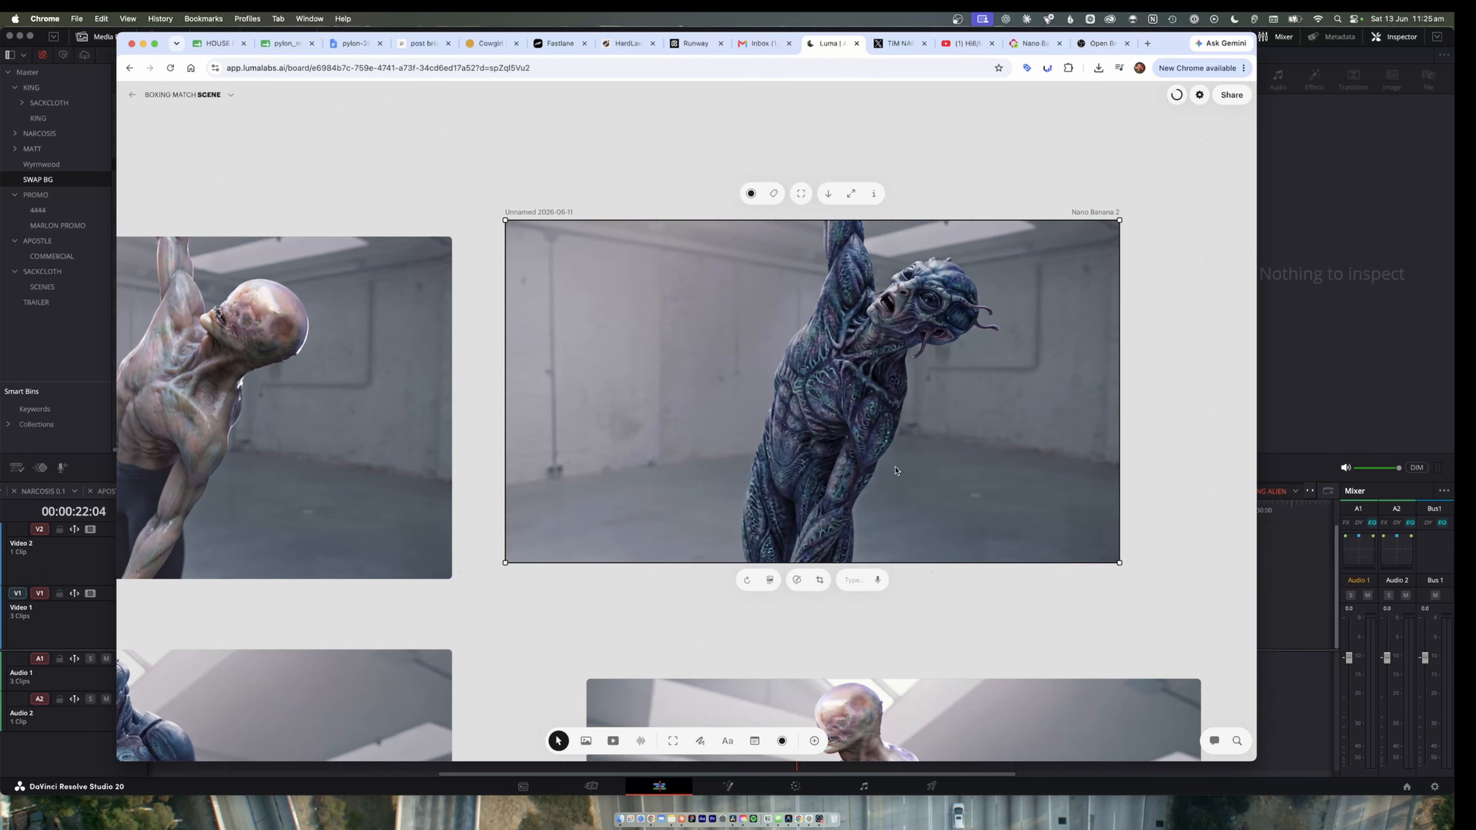
{"action": "scroll", "coordinate": [863, 480], "scroll_direction": "down", "scroll_amount": 5}
{"action": "scroll", "coordinate": [864, 482], "scroll_direction": "down", "scroll_amount": 5}
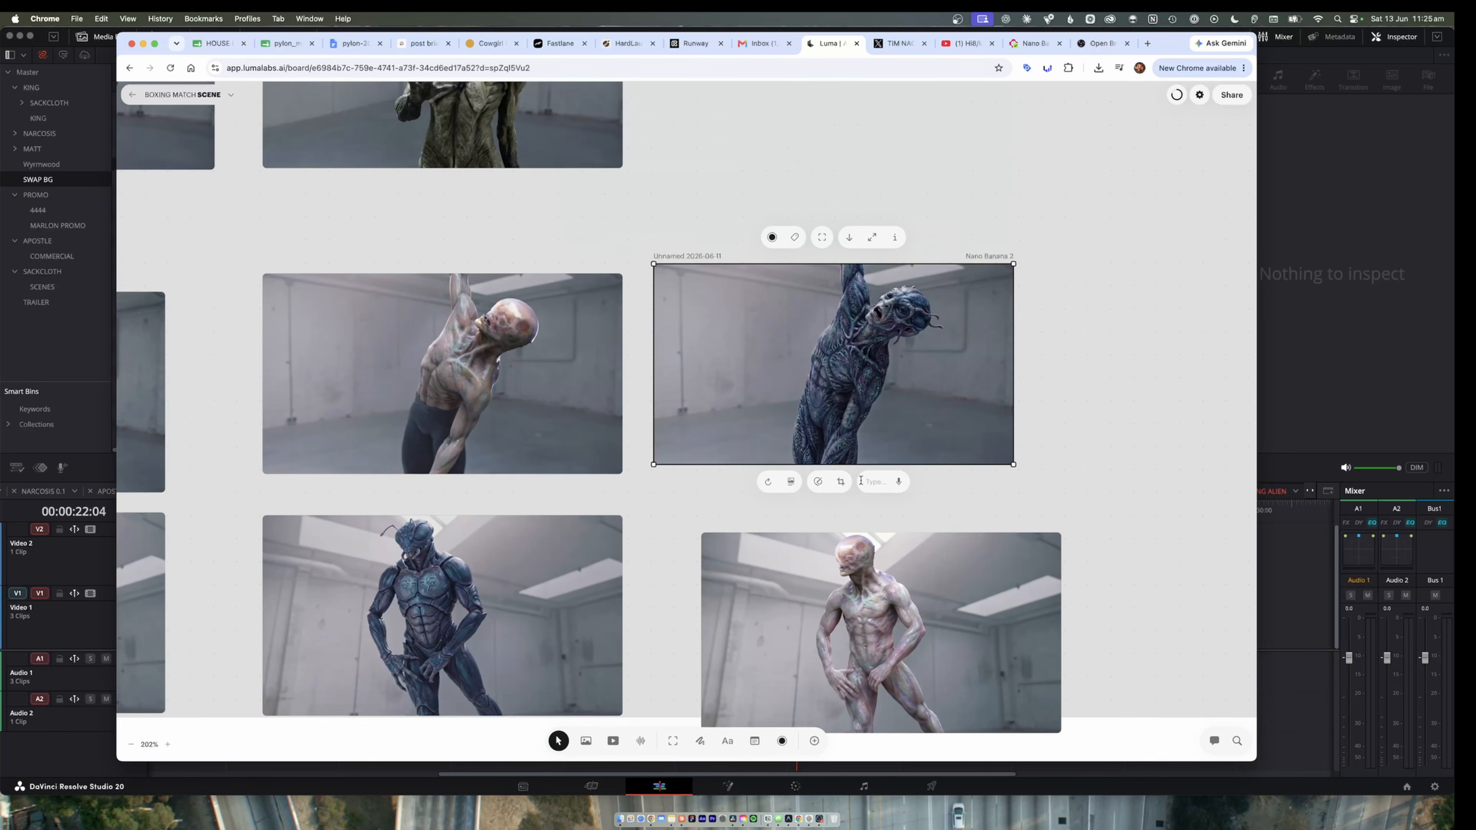
{"action": "scroll", "coordinate": [844, 487], "scroll_direction": "left", "scroll_amount": 5}
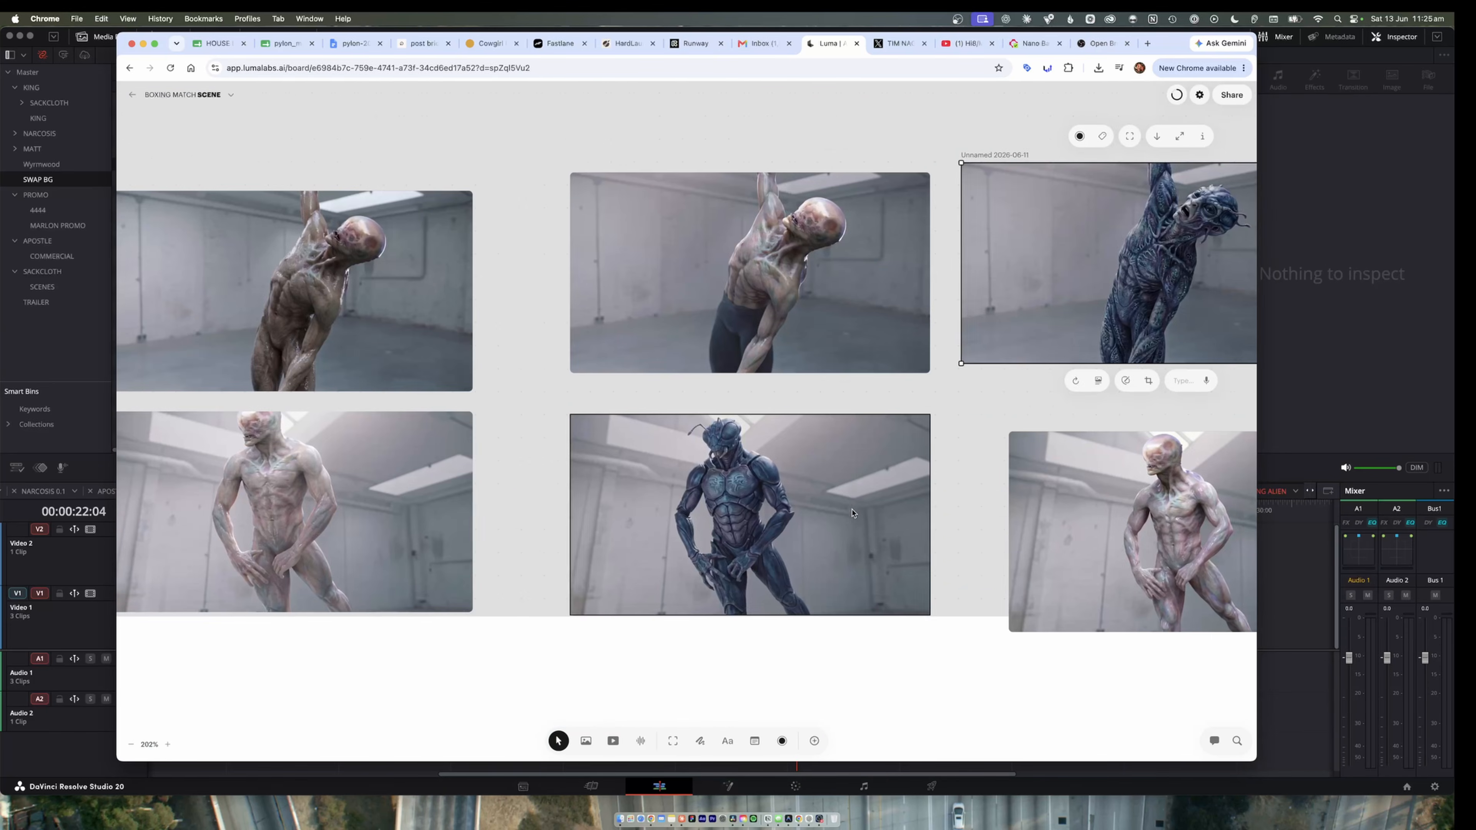
{"action": "scroll", "coordinate": [852, 512], "scroll_direction": "left", "scroll_amount": 8}
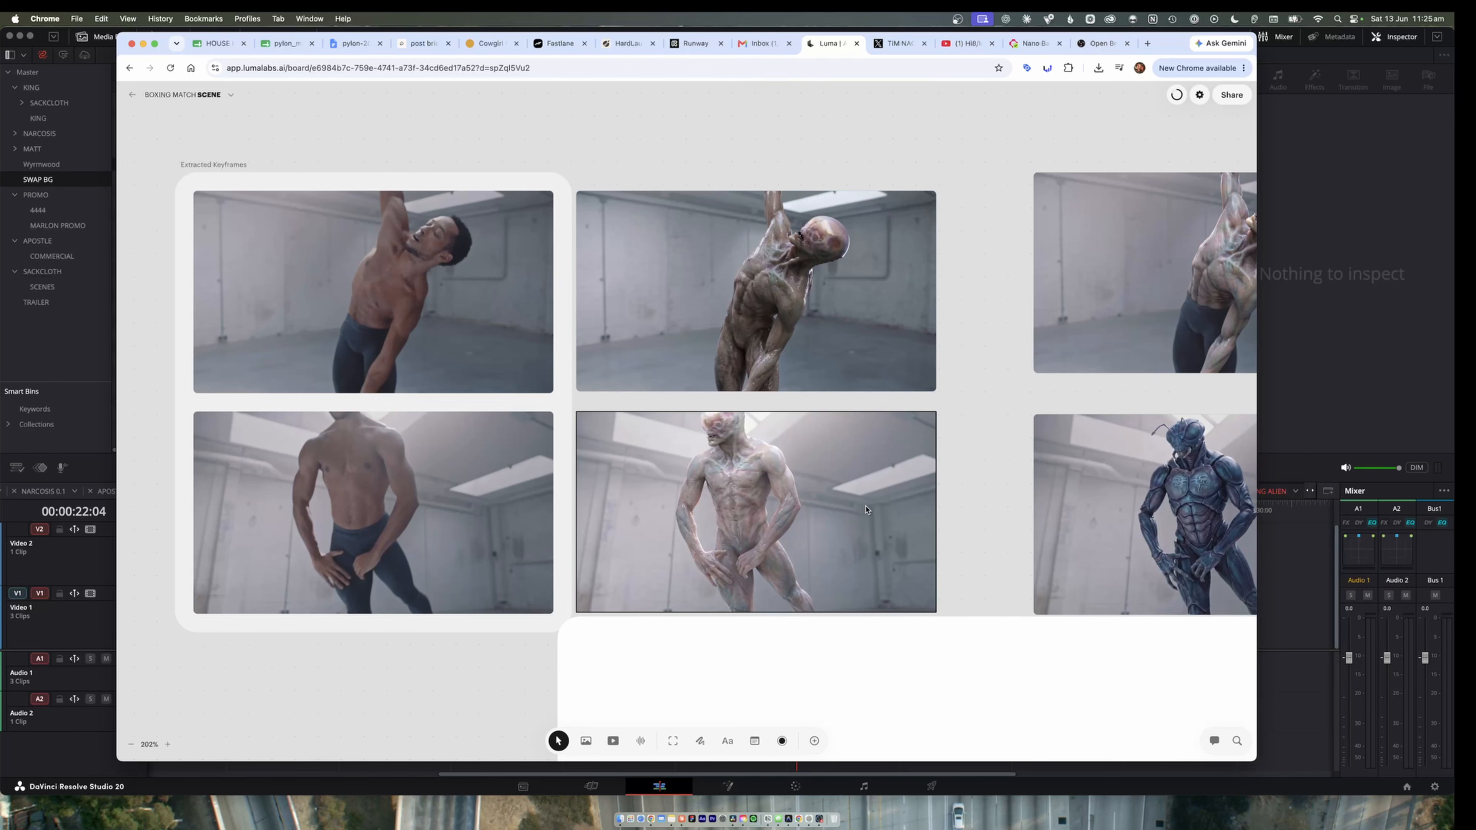
Return to the first-keyframe row and examine the newly generated glossy alien image beside its source frame.
{"action": "key", "text": "r"}
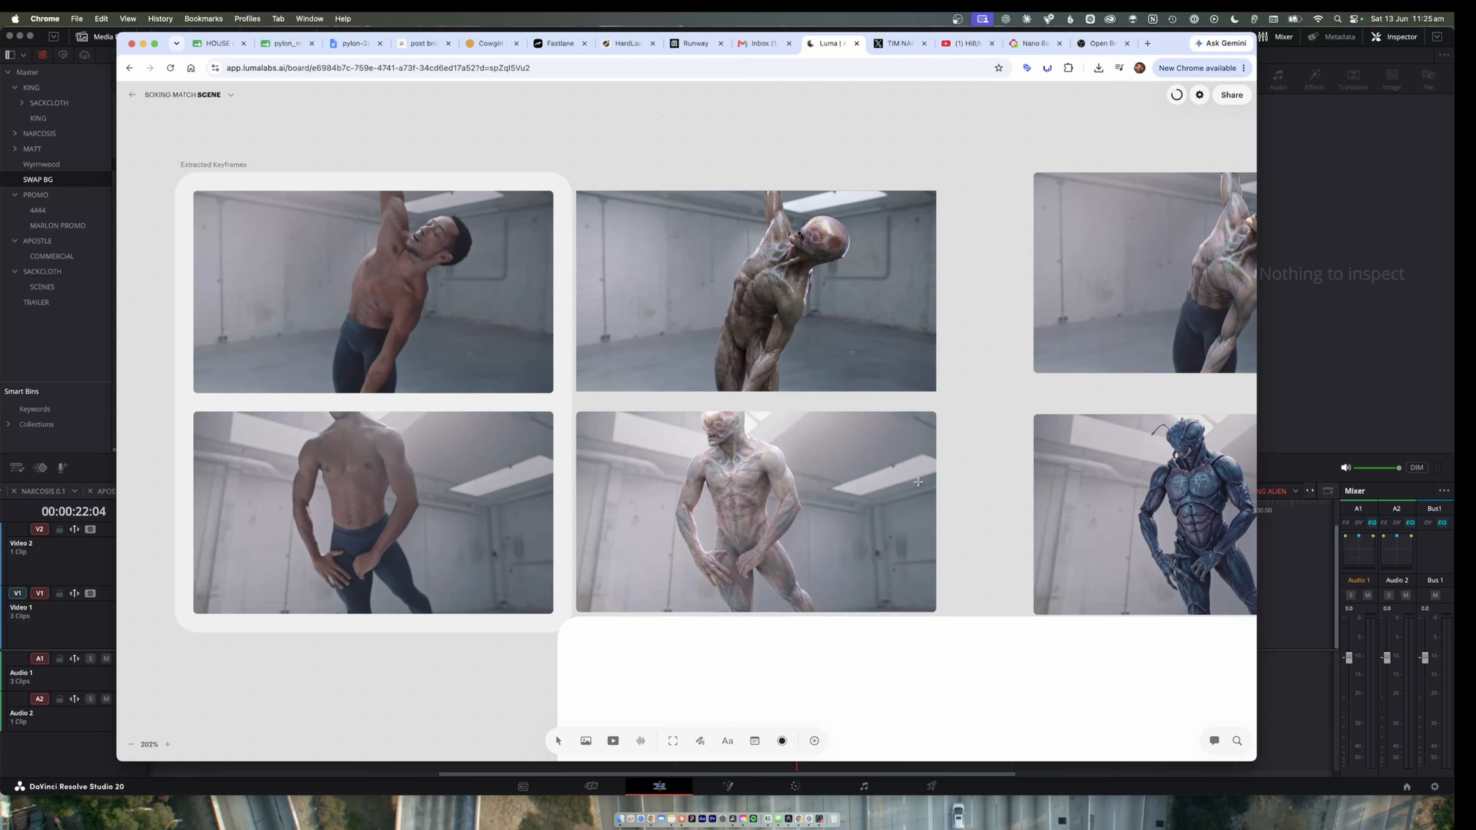
{"action": "scroll", "coordinate": [930, 474], "scroll_direction": "down", "scroll_amount": 2}
{"action": "scroll", "coordinate": [906, 488], "scroll_direction": "up", "scroll_amount": 1}
{"action": "scroll", "coordinate": [906, 487], "scroll_direction": "left", "scroll_amount": 1}
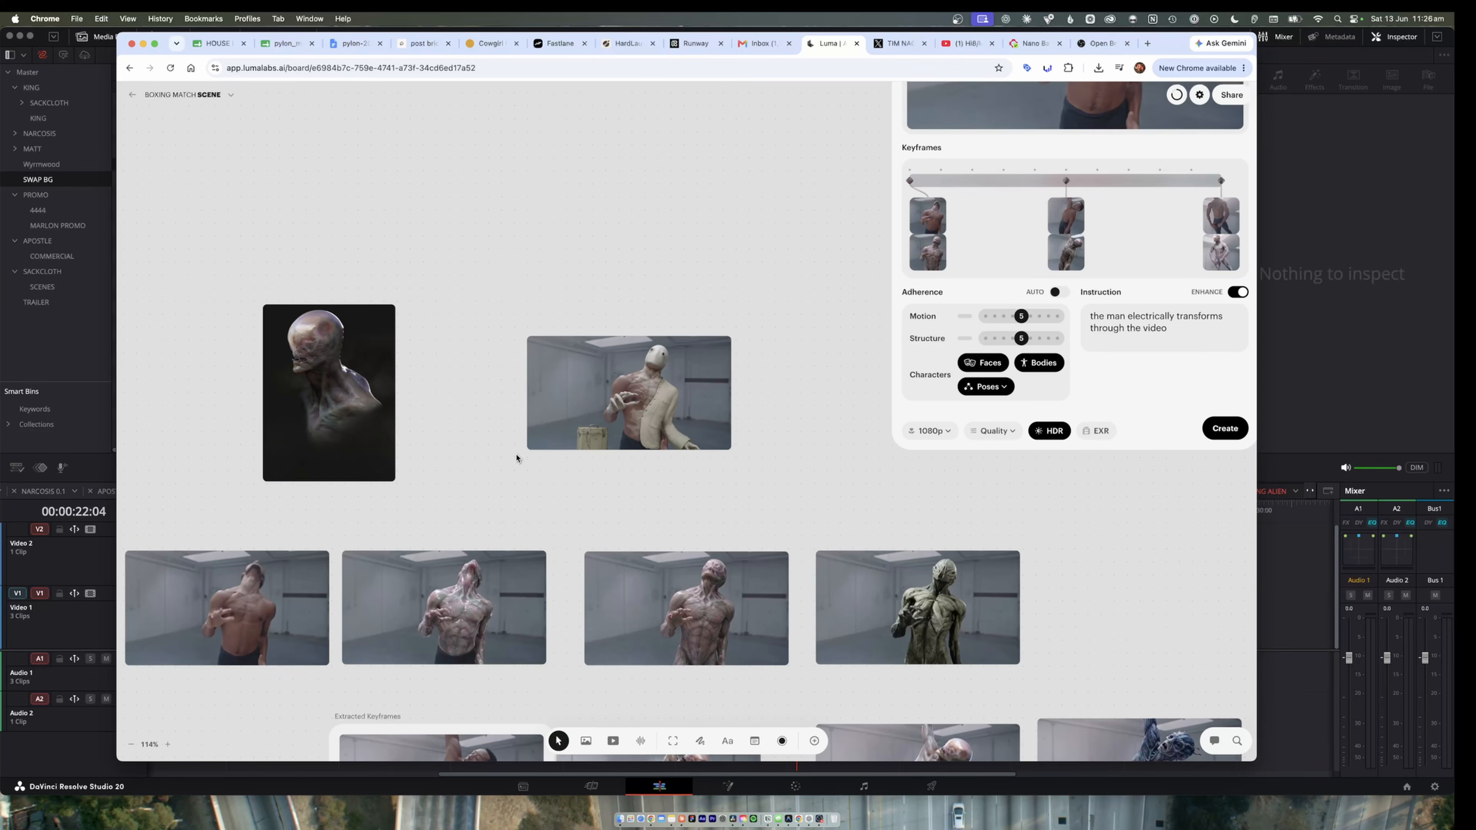
{"action": "scroll", "coordinate": [519, 509], "scroll_direction": "down", "scroll_amount": 1}
{"action": "scroll", "coordinate": [518, 509], "scroll_direction": "left", "scroll_amount": 5}
{"action": "scroll", "coordinate": [670, 601], "scroll_direction": "up", "scroll_amount": 4}
{"action": "scroll", "coordinate": [670, 601], "scroll_direction": "up", "scroll_amount": 1}
{"action": "left_click", "coordinate": [906, 586]}
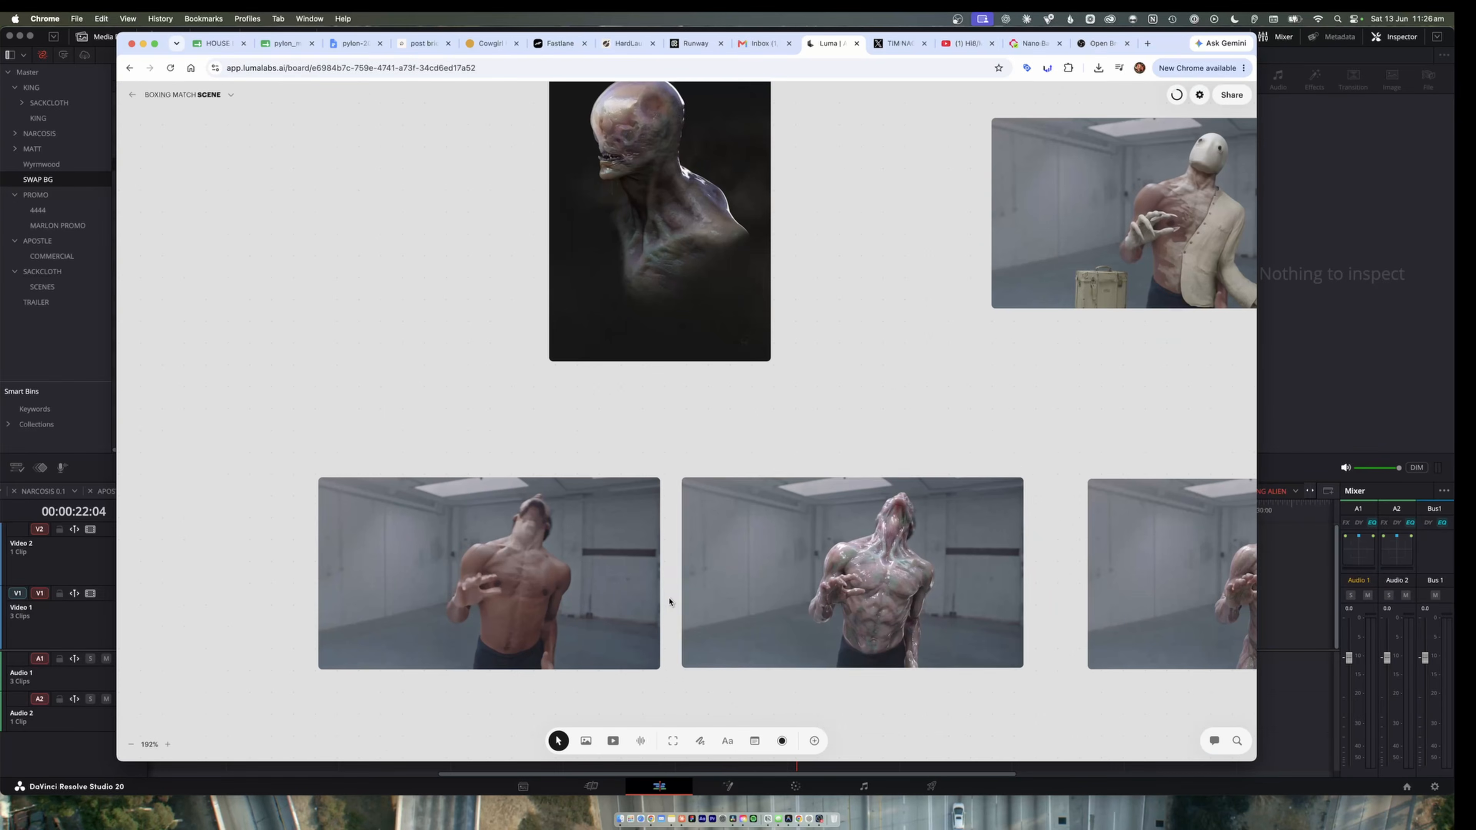
{"action": "scroll", "coordinate": [906, 586], "scroll_direction": "up", "scroll_amount": 4}
{"action": "scroll", "coordinate": [906, 587], "scroll_direction": "down", "scroll_amount": 1}
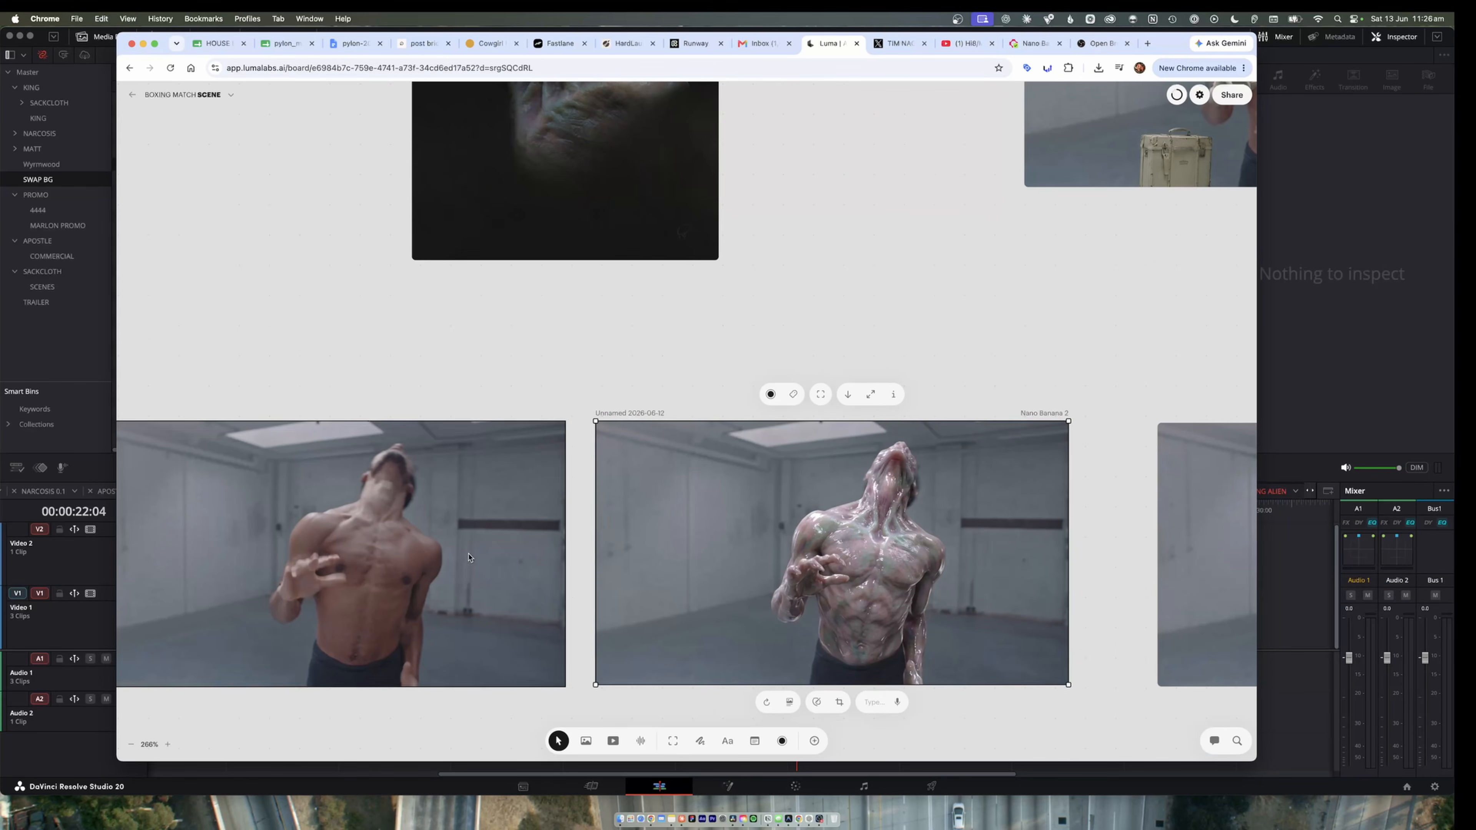
Compare the glossy alien's head, hands and torso closely with the original first frame and the earlier pinkish alien.
{"action": "scroll", "coordinate": [860, 560], "scroll_direction": "left", "scroll_amount": 2}
{"action": "scroll", "coordinate": [861, 560], "scroll_direction": "right", "scroll_amount": 7}
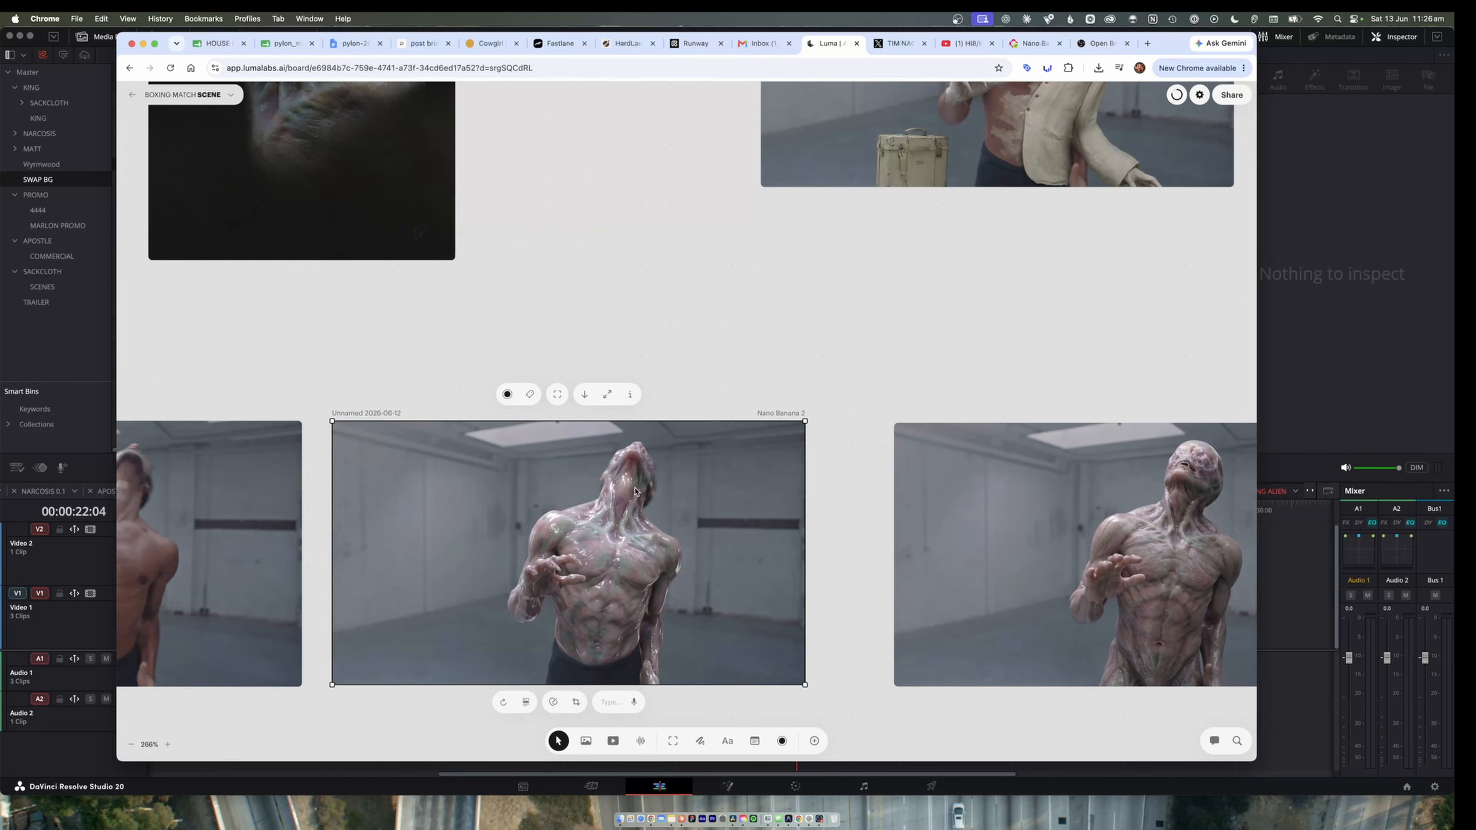
{"action": "scroll", "coordinate": [616, 557], "scroll_direction": "up", "scroll_amount": 3}
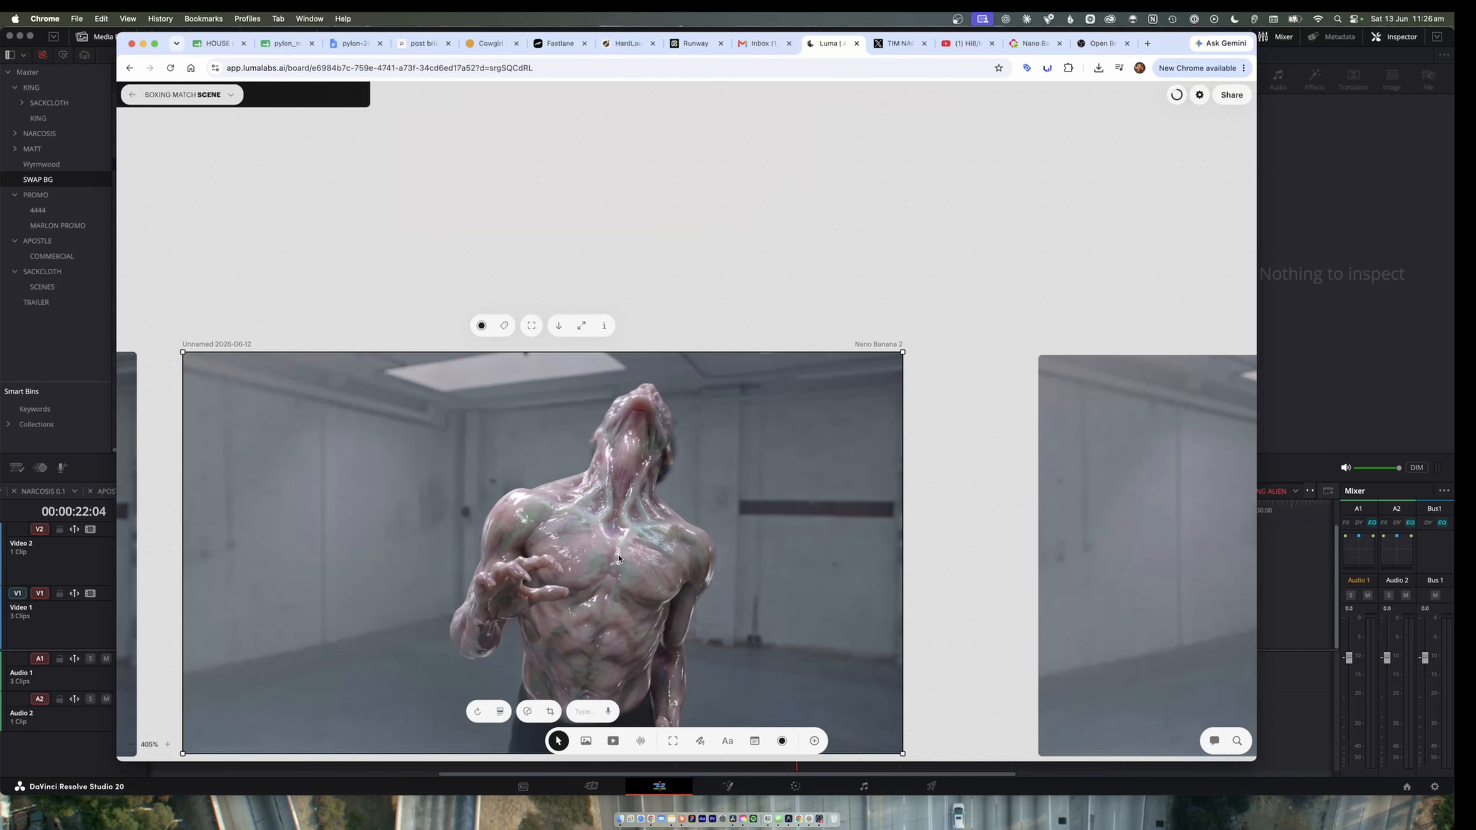
{"action": "scroll", "coordinate": [602, 542], "scroll_direction": "down", "scroll_amount": 1}
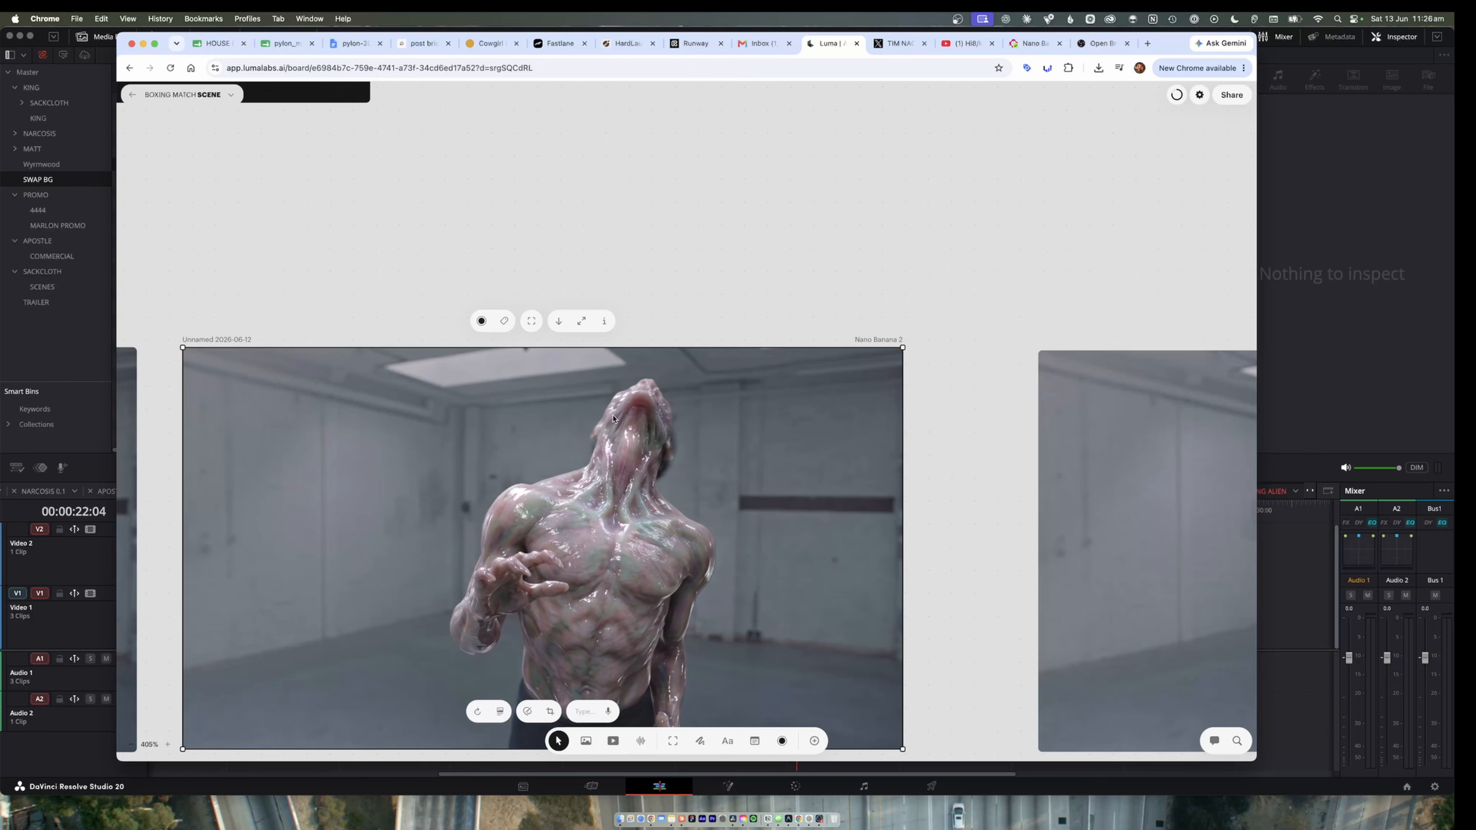
{"action": "scroll", "coordinate": [654, 521], "scroll_direction": "down", "scroll_amount": 2}
{"action": "scroll", "coordinate": [642, 542], "scroll_direction": "left", "scroll_amount": 10}
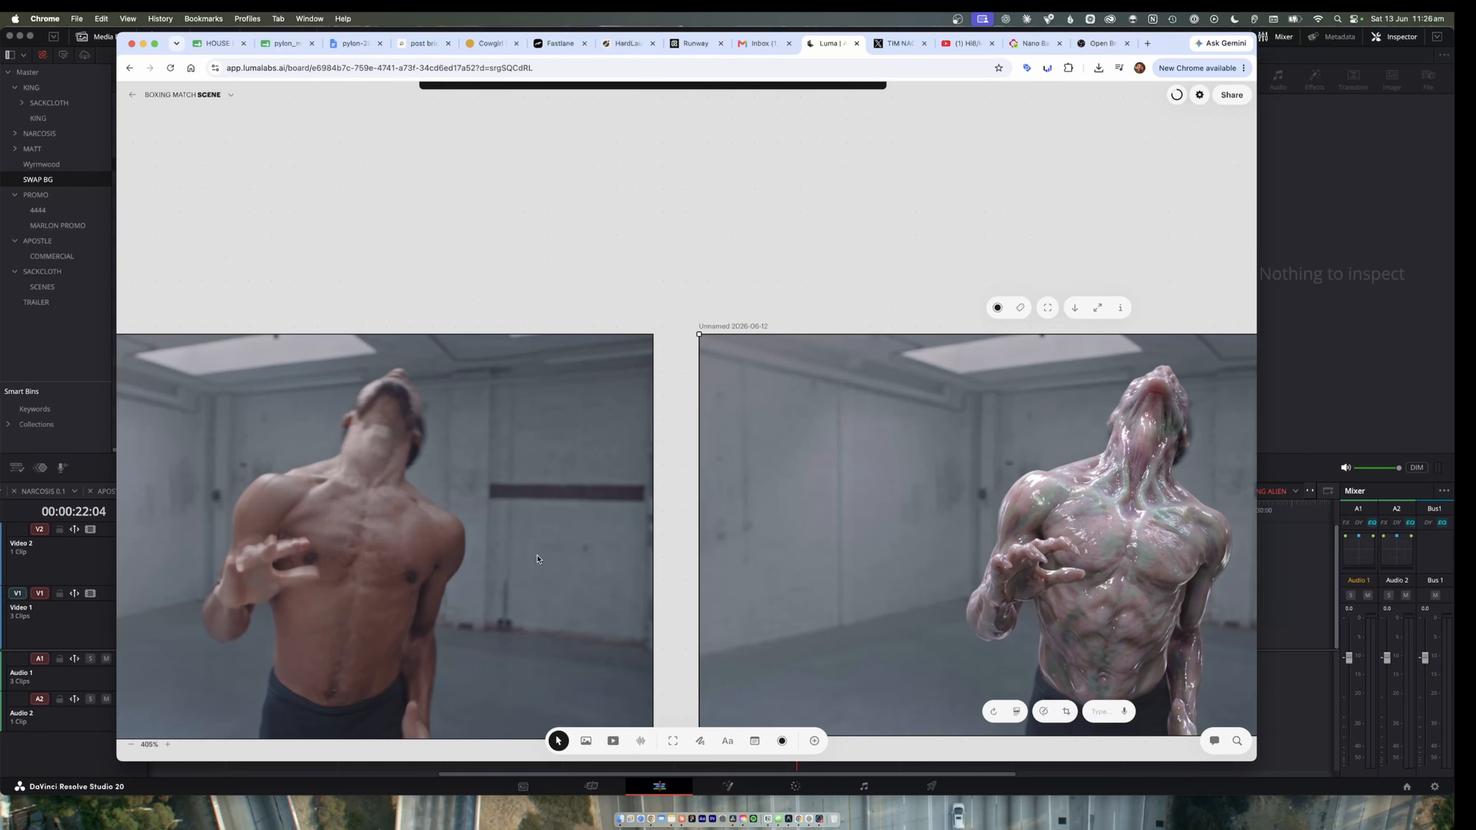
{"action": "left_click", "coordinate": [397, 491]}
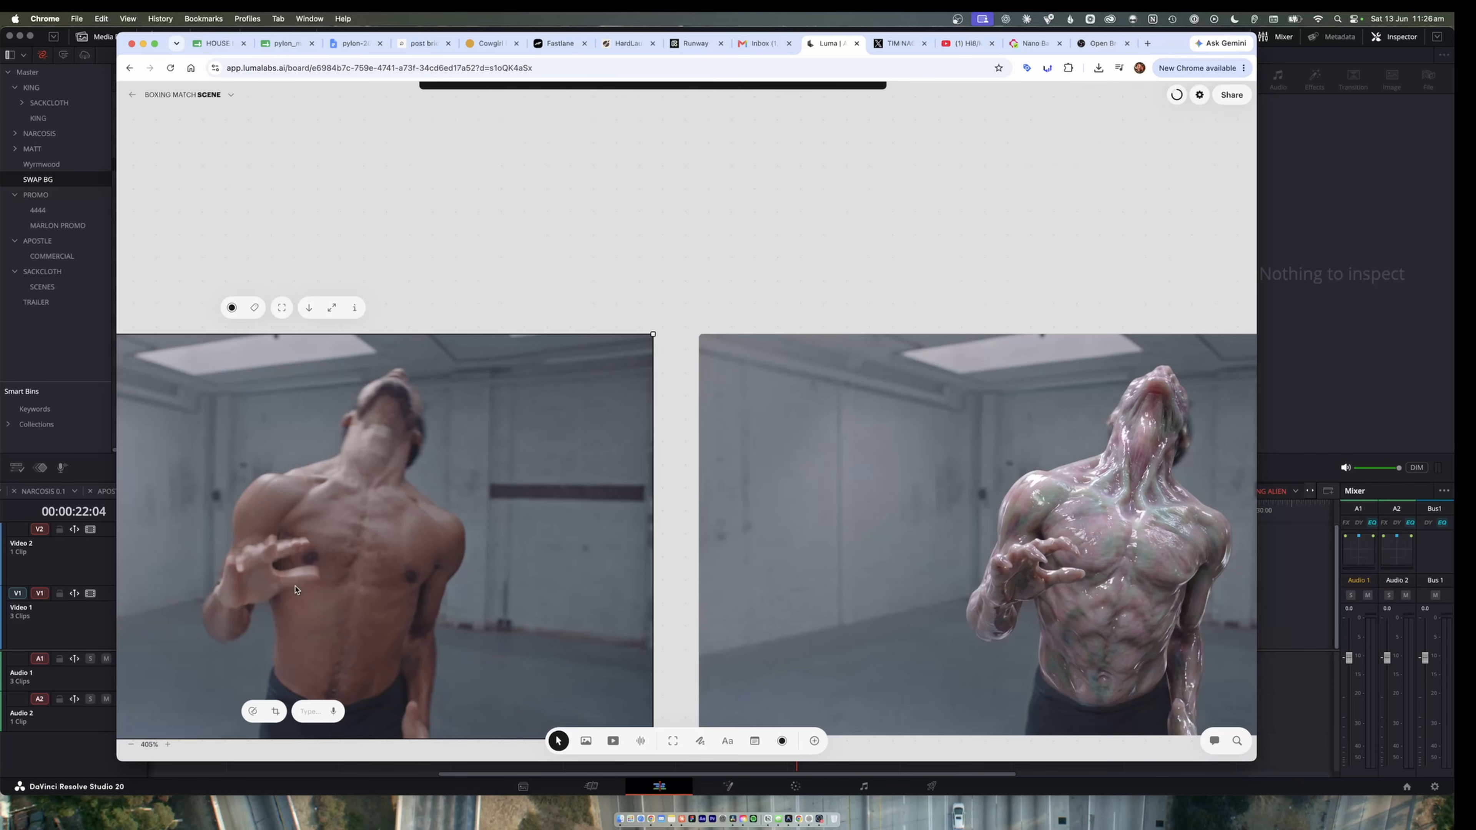
{"action": "scroll", "coordinate": [424, 561], "scroll_direction": "down", "scroll_amount": 1}
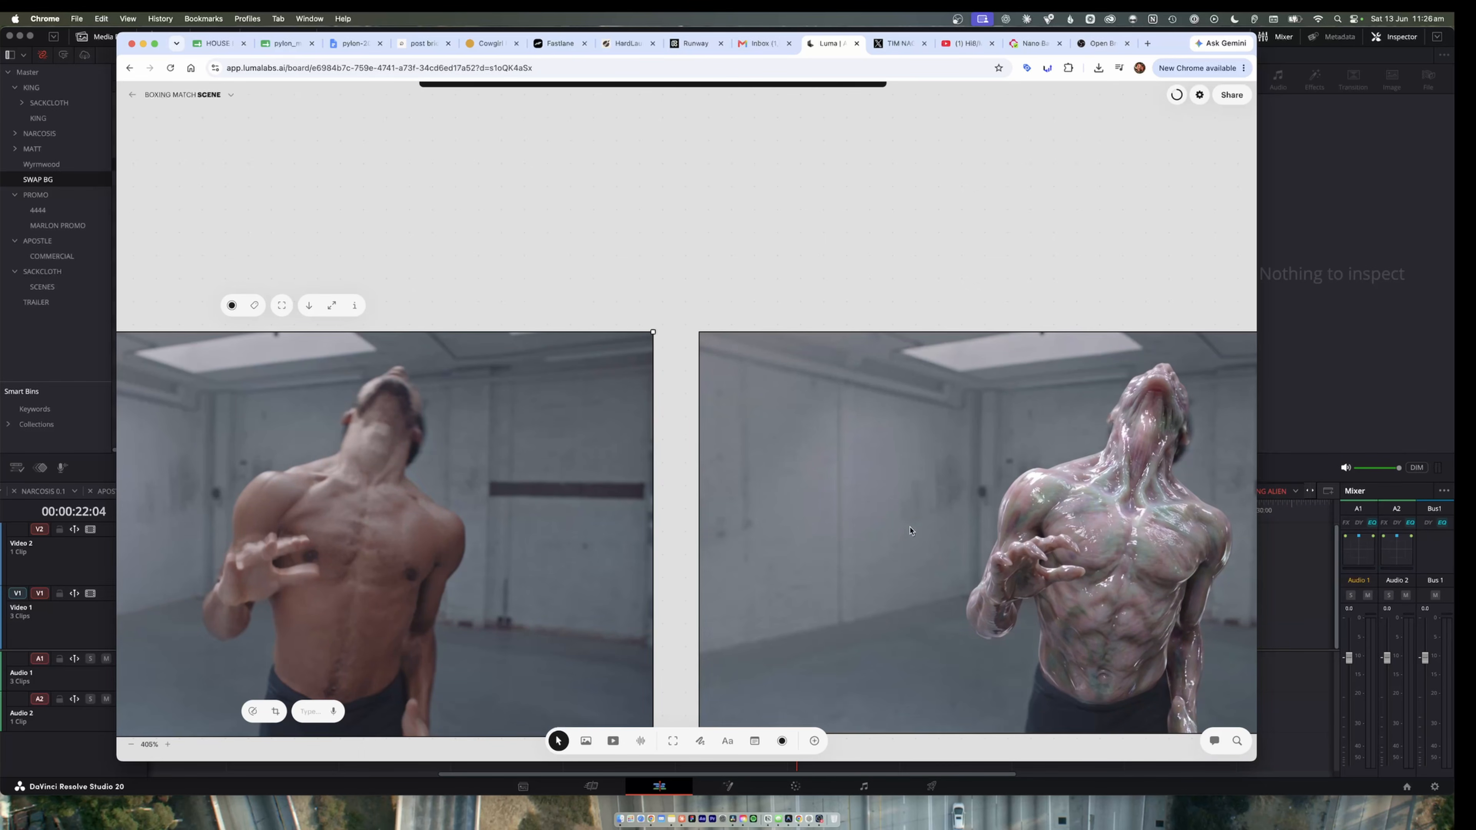
{"action": "scroll", "coordinate": [869, 521], "scroll_direction": "right", "scroll_amount": 2}
{"action": "scroll", "coordinate": [874, 527], "scroll_direction": "right", "scroll_amount": 6}
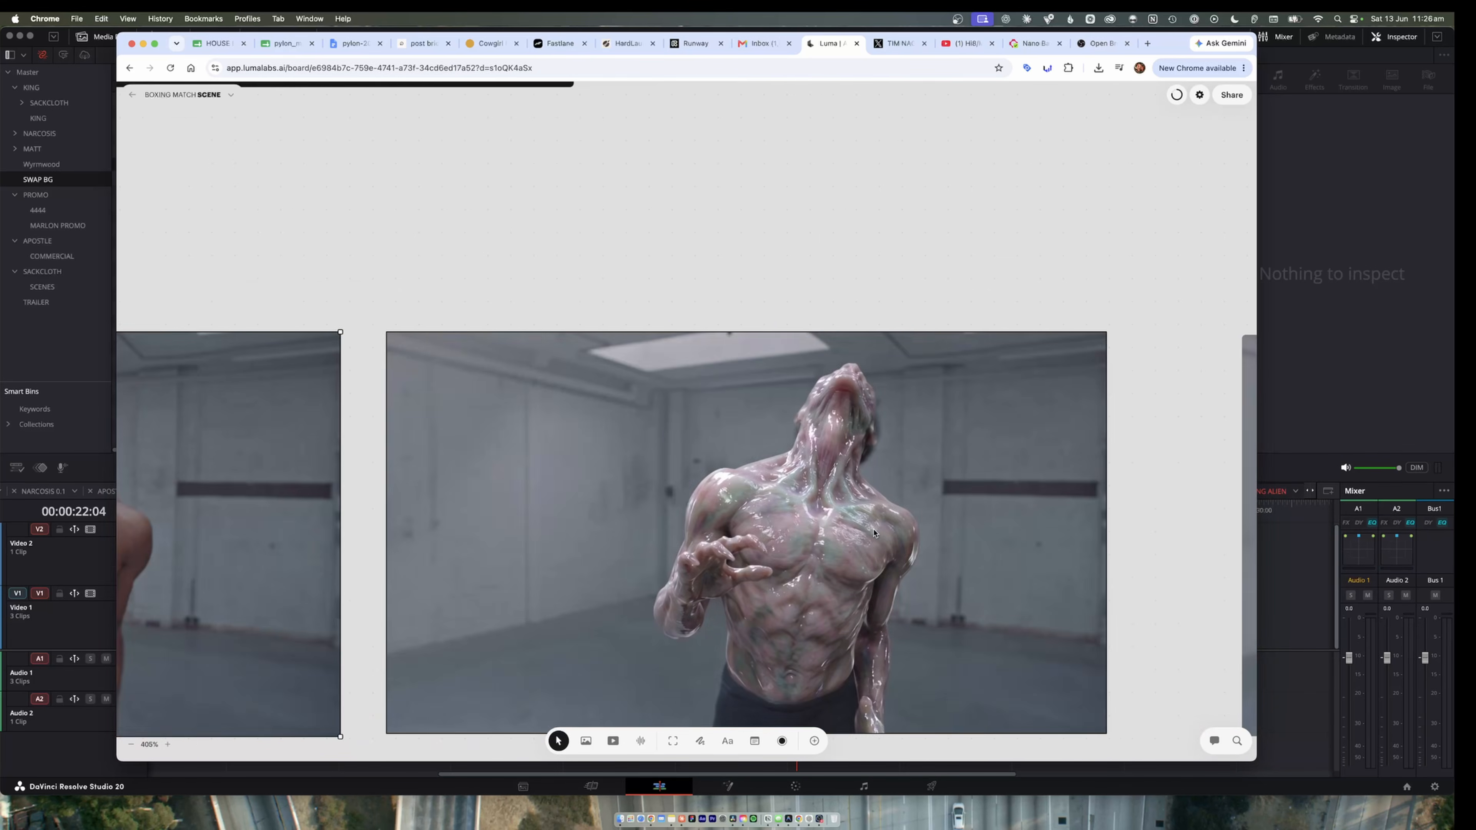
{"action": "scroll", "coordinate": [853, 573], "scroll_direction": "down", "scroll_amount": 2}
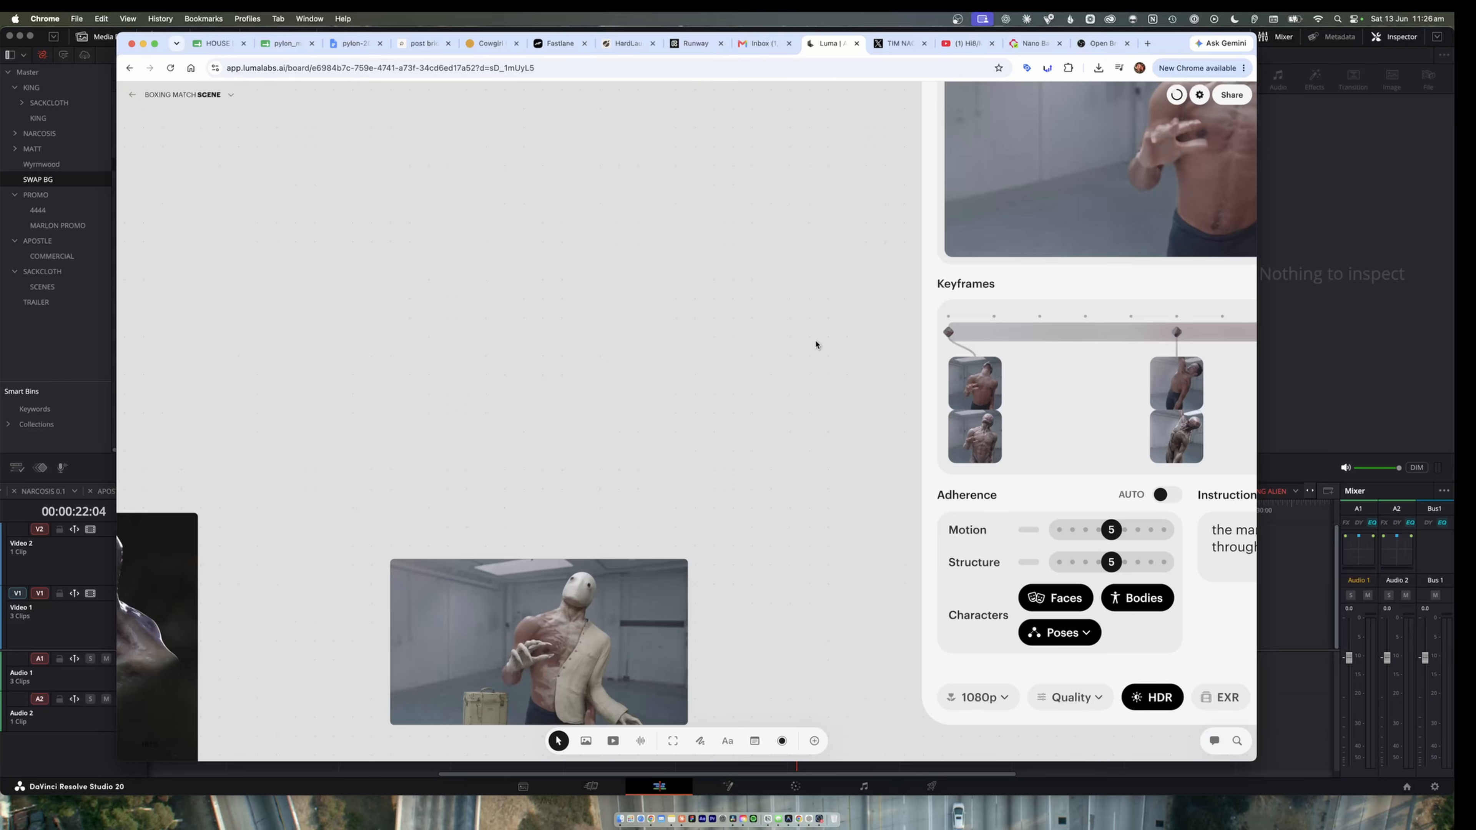
{"action": "scroll", "coordinate": [818, 344], "scroll_direction": "right", "scroll_amount": 5}
{"action": "scroll", "coordinate": [586, 432], "scroll_direction": "down", "scroll_amount": 7}
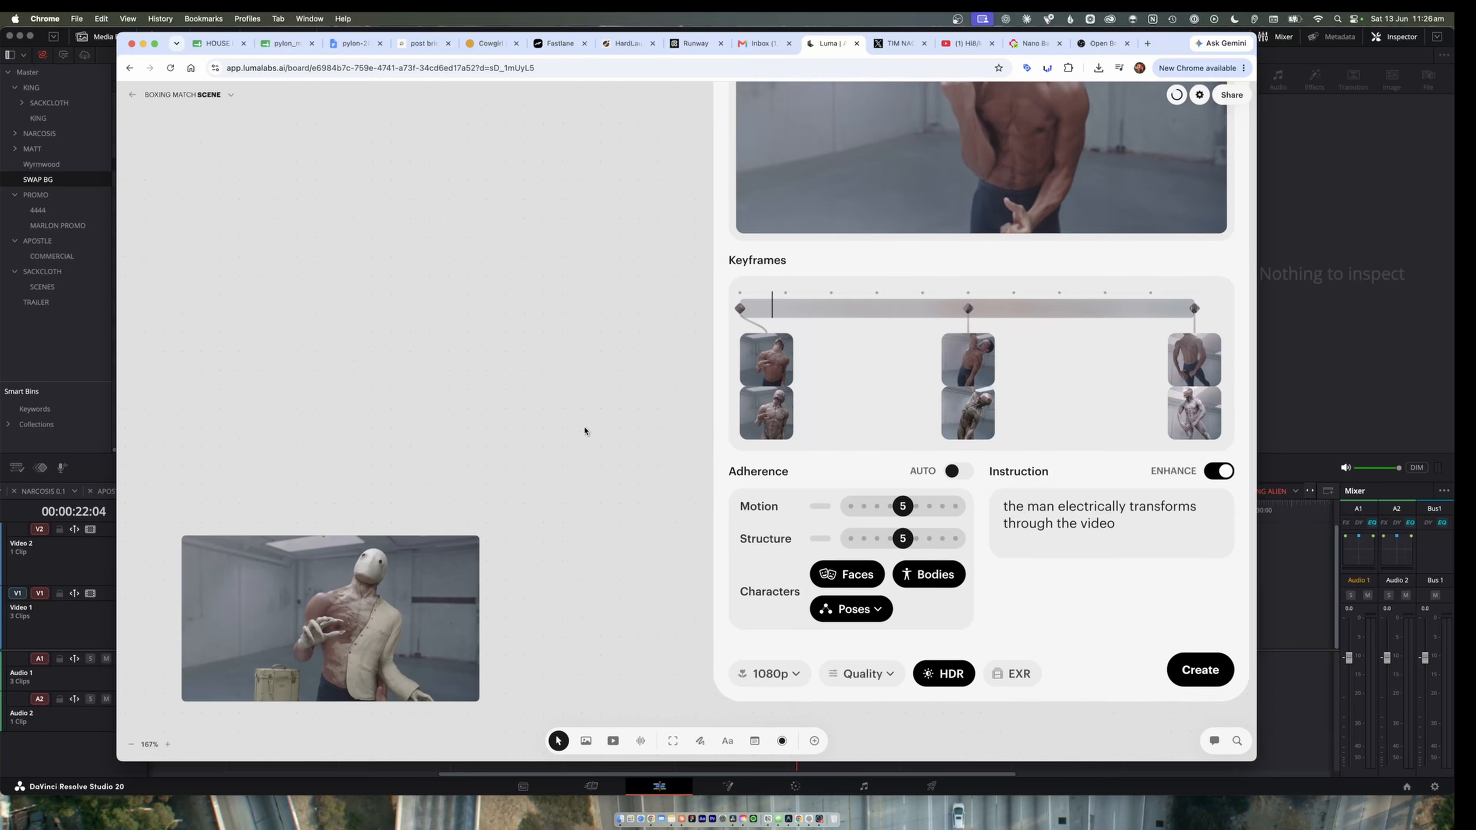
Look over the second and third extracted keyframes alongside their matching creature versions.
{"action": "scroll", "coordinate": [561, 497], "scroll_direction": "down", "scroll_amount": 10}
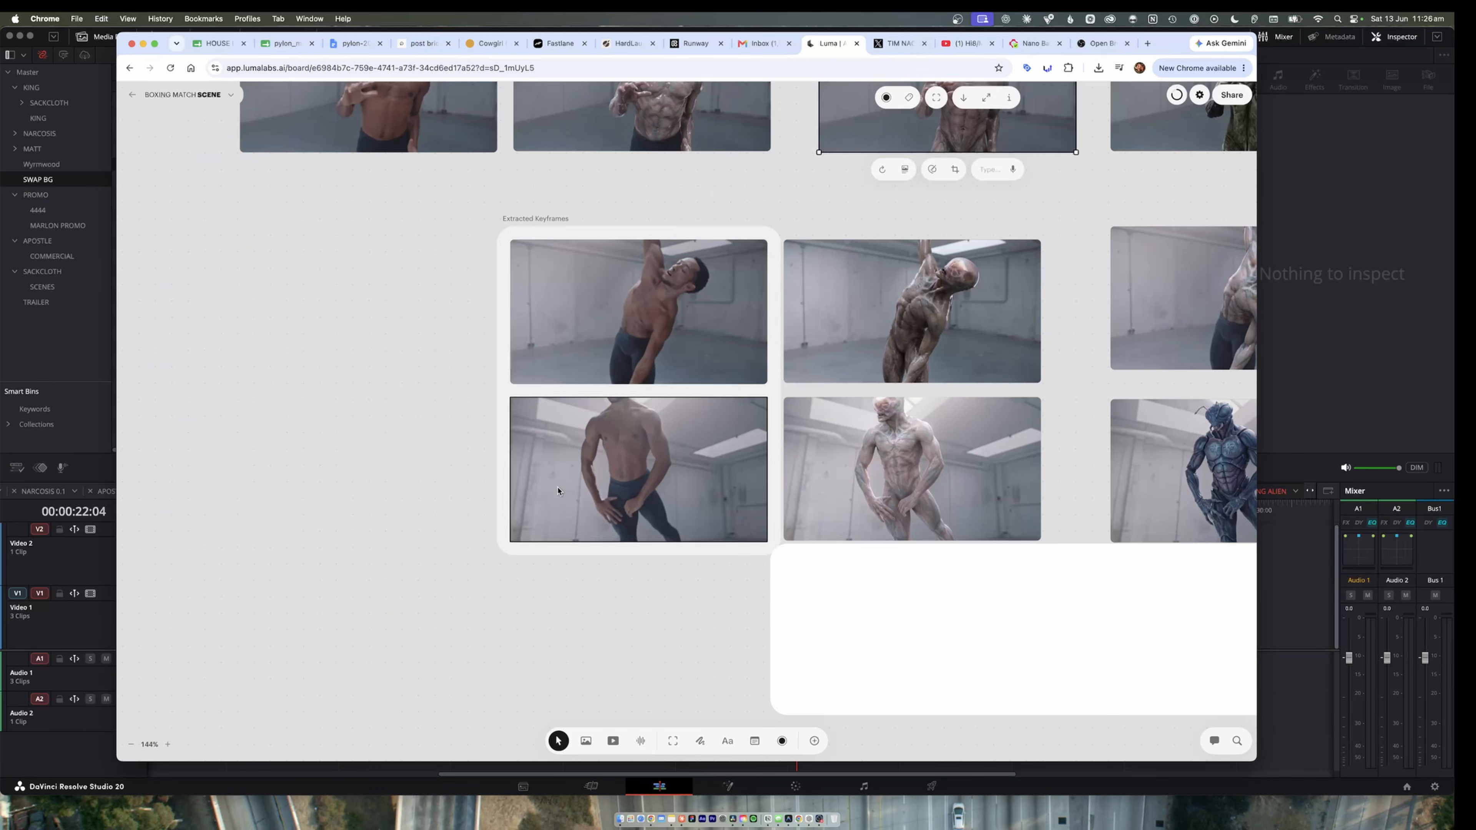
{"action": "left_click", "coordinate": [635, 335]}
{"action": "mouse_move", "coordinate": [664, 331]}
{"action": "left_mouse_down"}
{"action": "mouse_move", "coordinate": [566, 338]}
{"action": "mouse_move", "coordinate": [662, 331]}
{"action": "left_mouse_up"}
{"action": "left_click", "coordinate": [883, 326]}
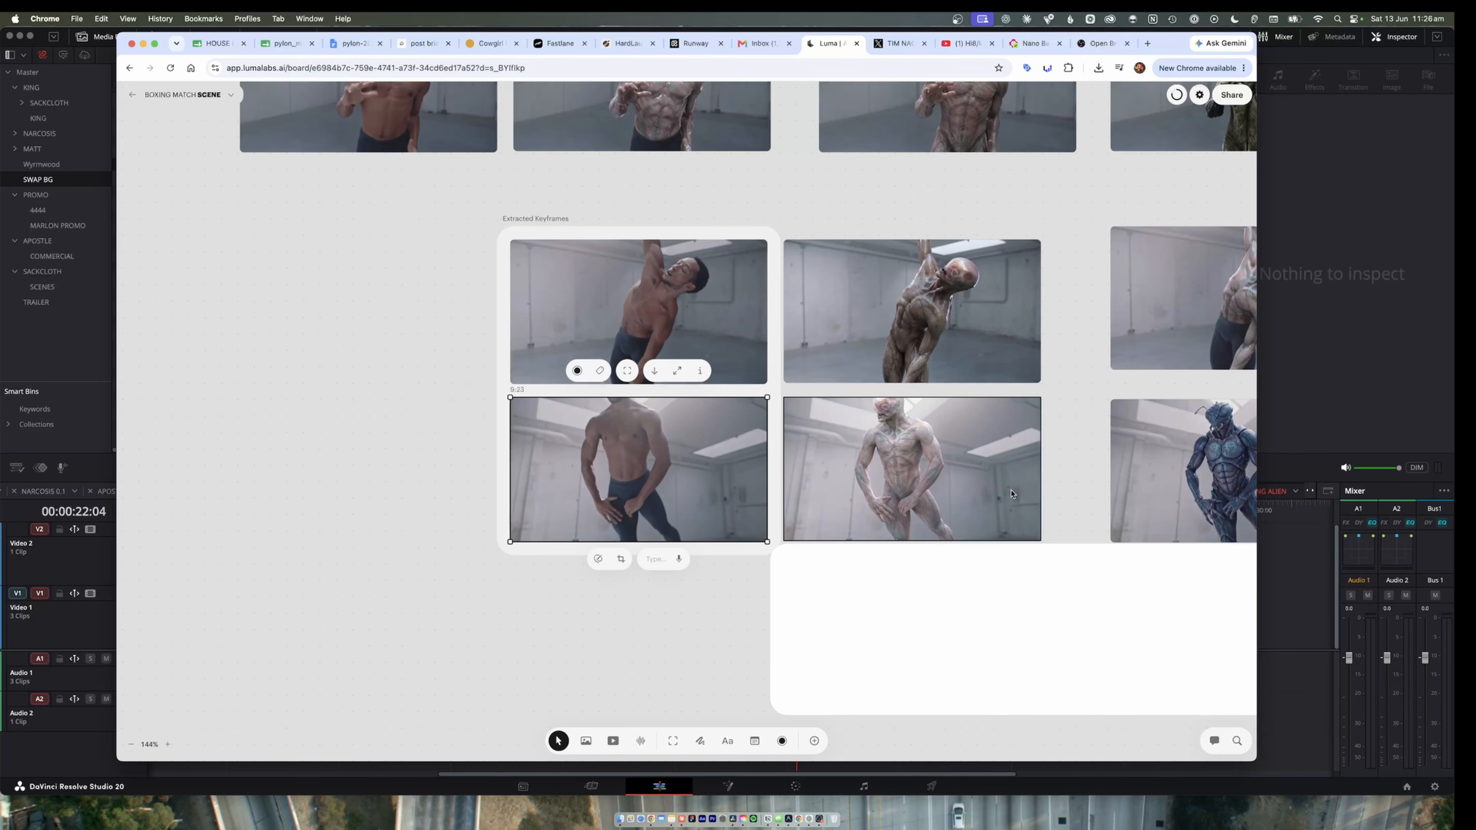
{"action": "scroll", "coordinate": [934, 486], "scroll_direction": "down", "scroll_amount": 5}
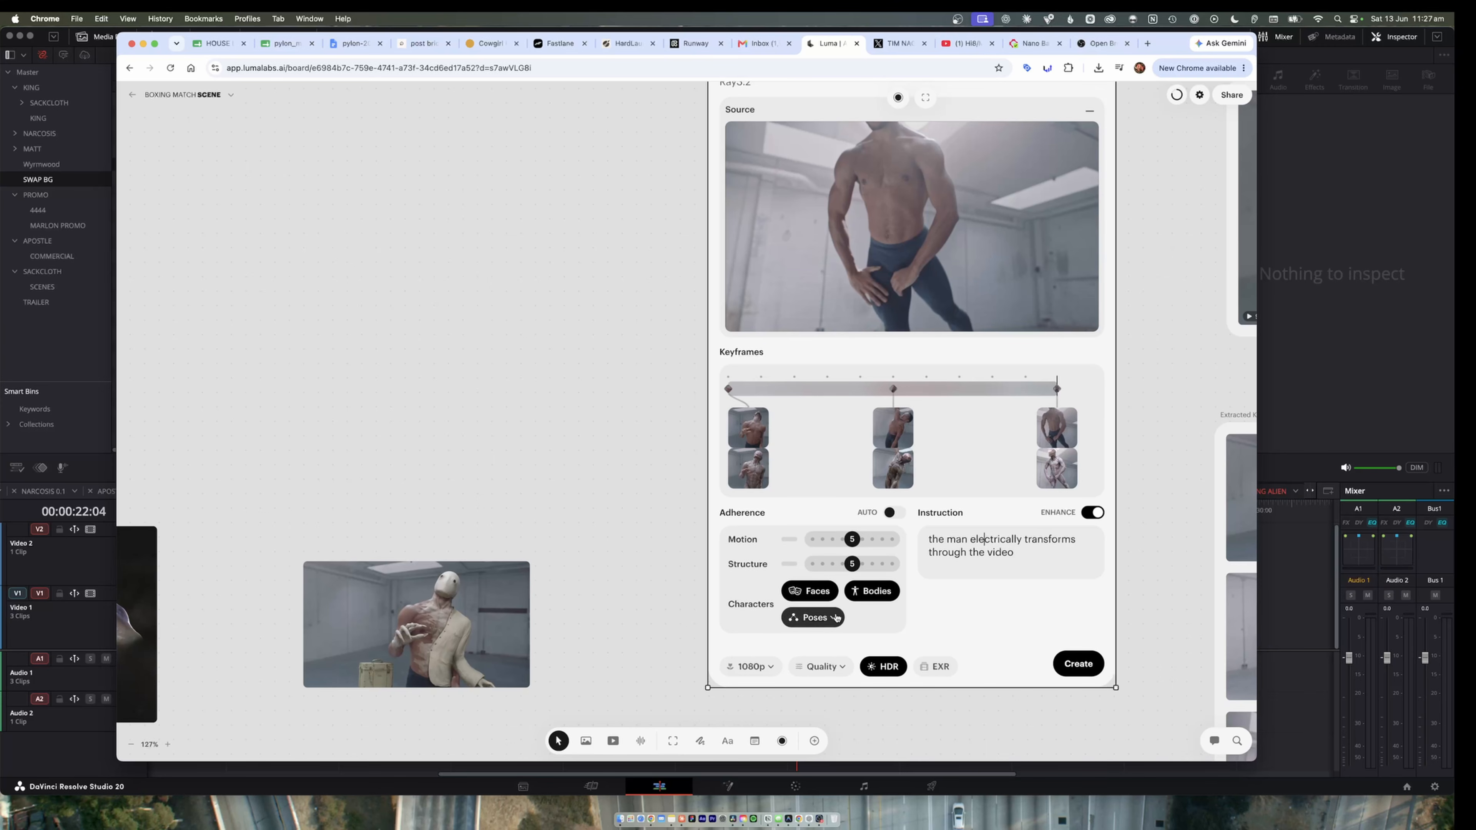
Choose 1080p as the Modify Video output resolution and Quality as the generation mode.
{"action": "left_click", "coordinate": [771, 668]}
{"action": "left_click", "coordinate": [769, 670]}
{"action": "left_click", "coordinate": [770, 668]}
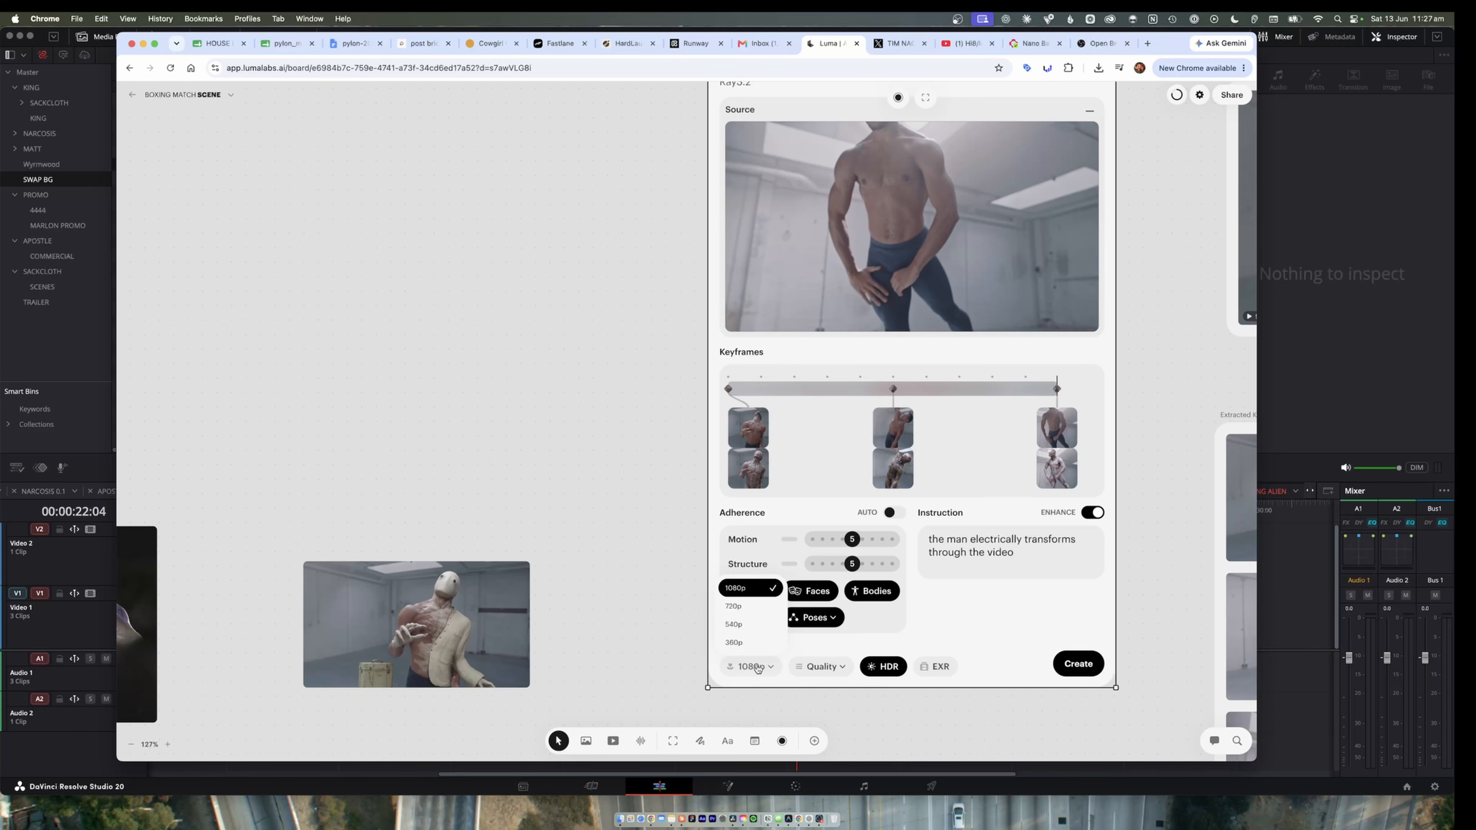
{"action": "left_click", "coordinate": [770, 599]}
{"action": "left_click", "coordinate": [839, 666]}
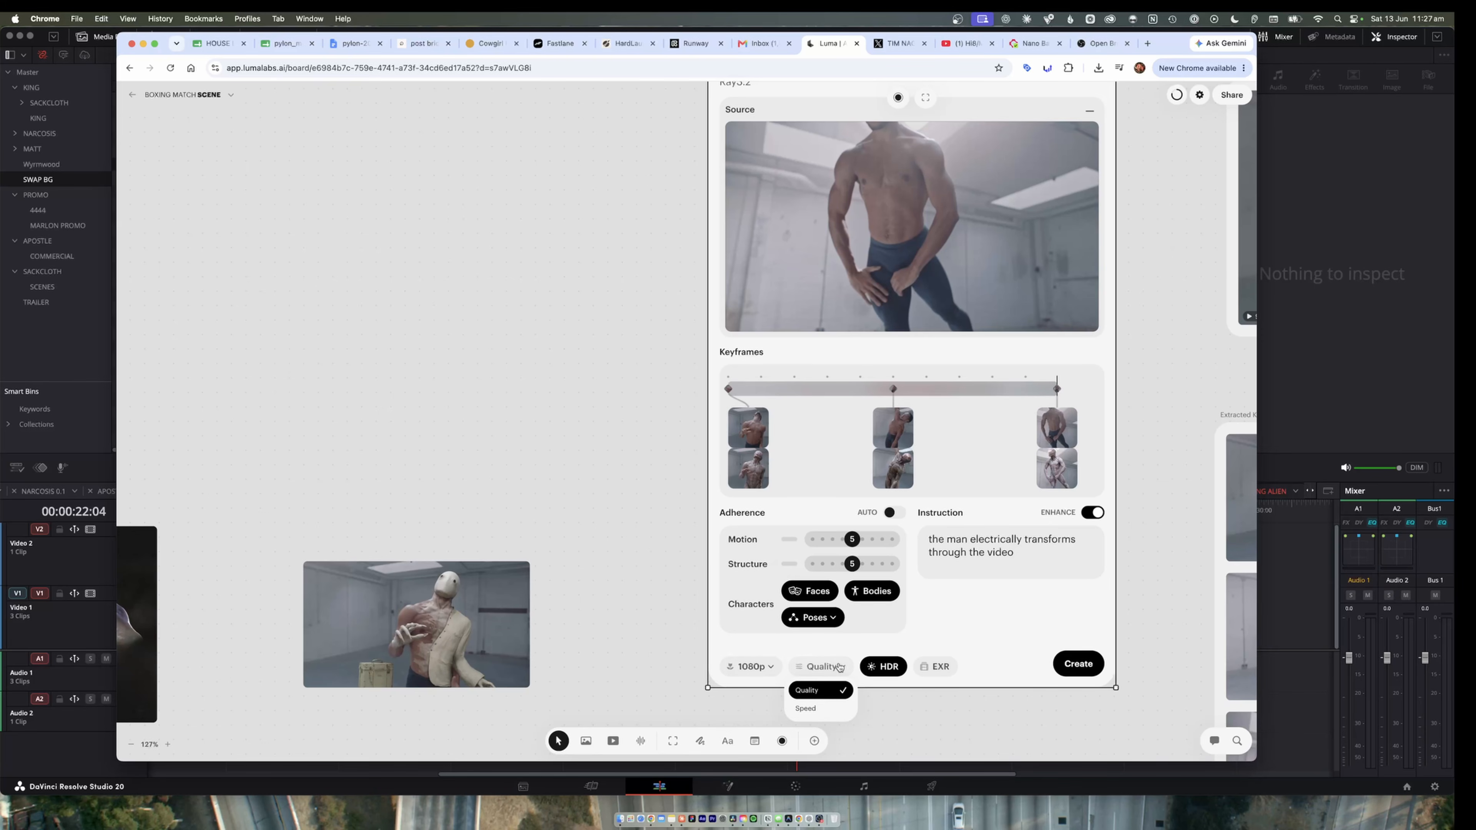
{"action": "left_click", "coordinate": [834, 697]}
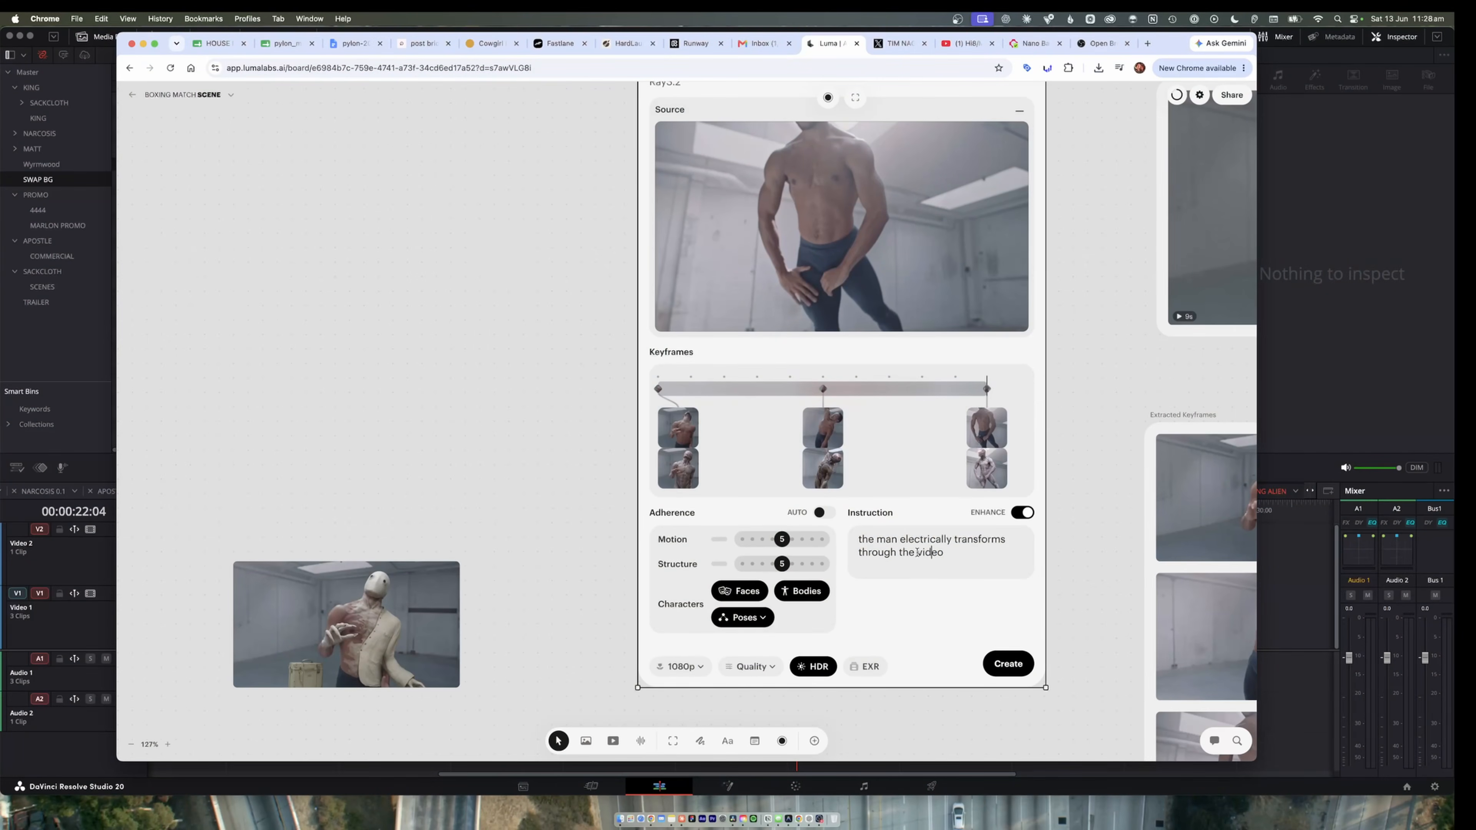
Review the Modify Video instruction text together with the keyframe timeline and the Ray 3.2 result clip.
{"action": "scroll", "coordinate": [970, 552], "scroll_direction": "up", "scroll_amount": 5}
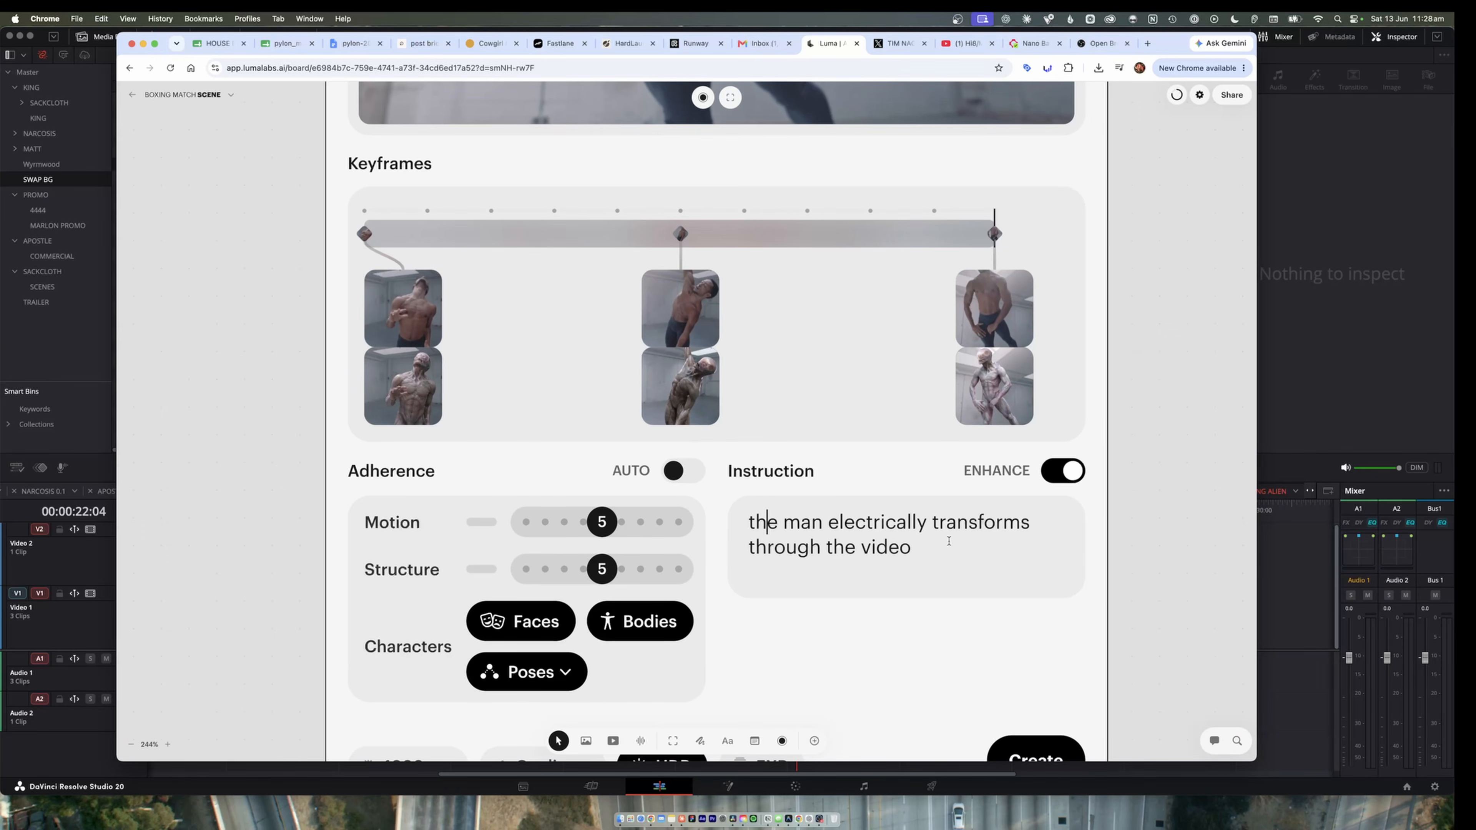
{"action": "key", "text": "super+a"}
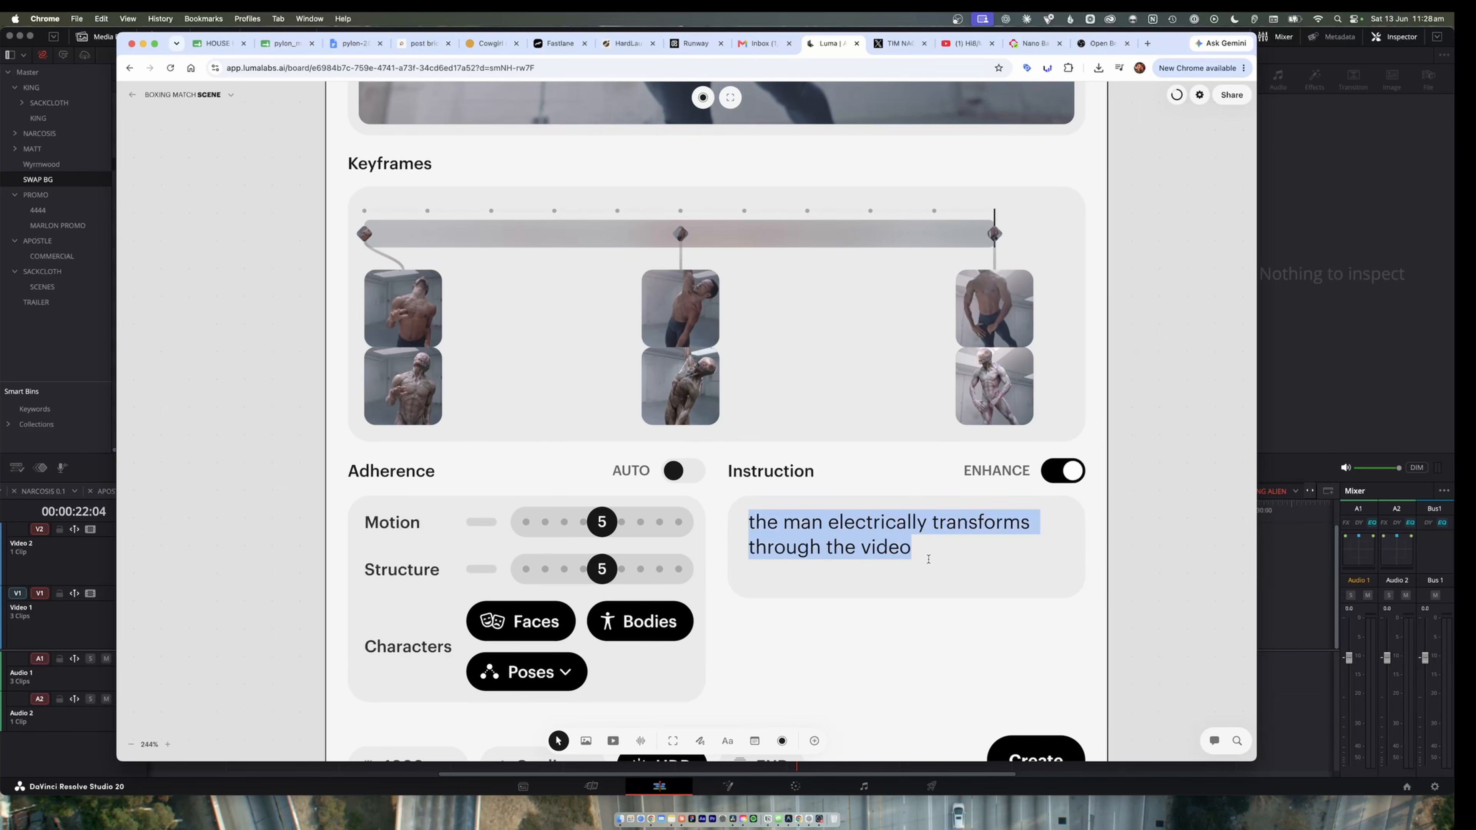
{"action": "scroll", "coordinate": [929, 559], "scroll_direction": "down", "scroll_amount": 6}
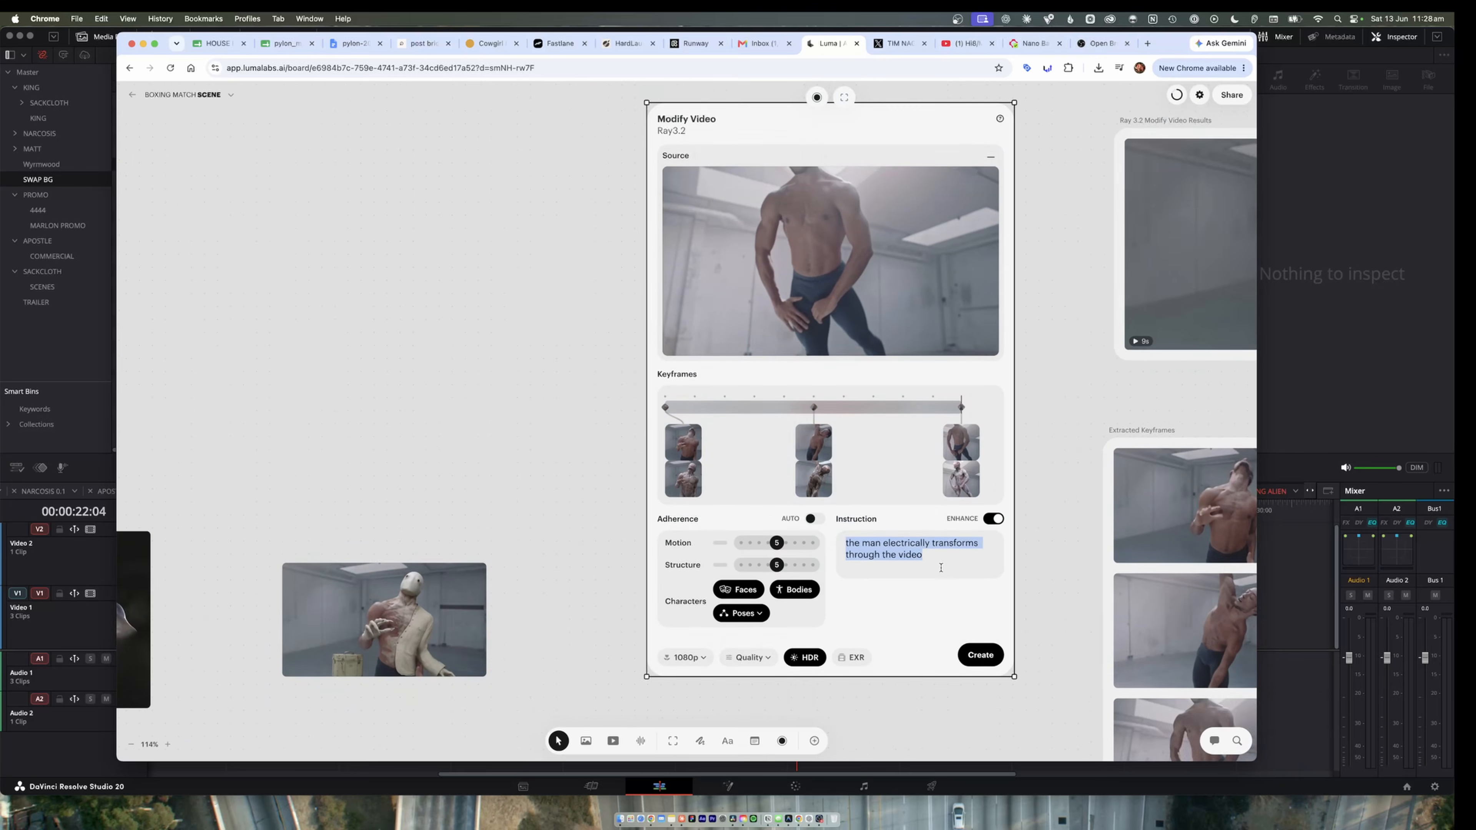
{"action": "scroll", "coordinate": [941, 567], "scroll_direction": "up", "scroll_amount": 3}
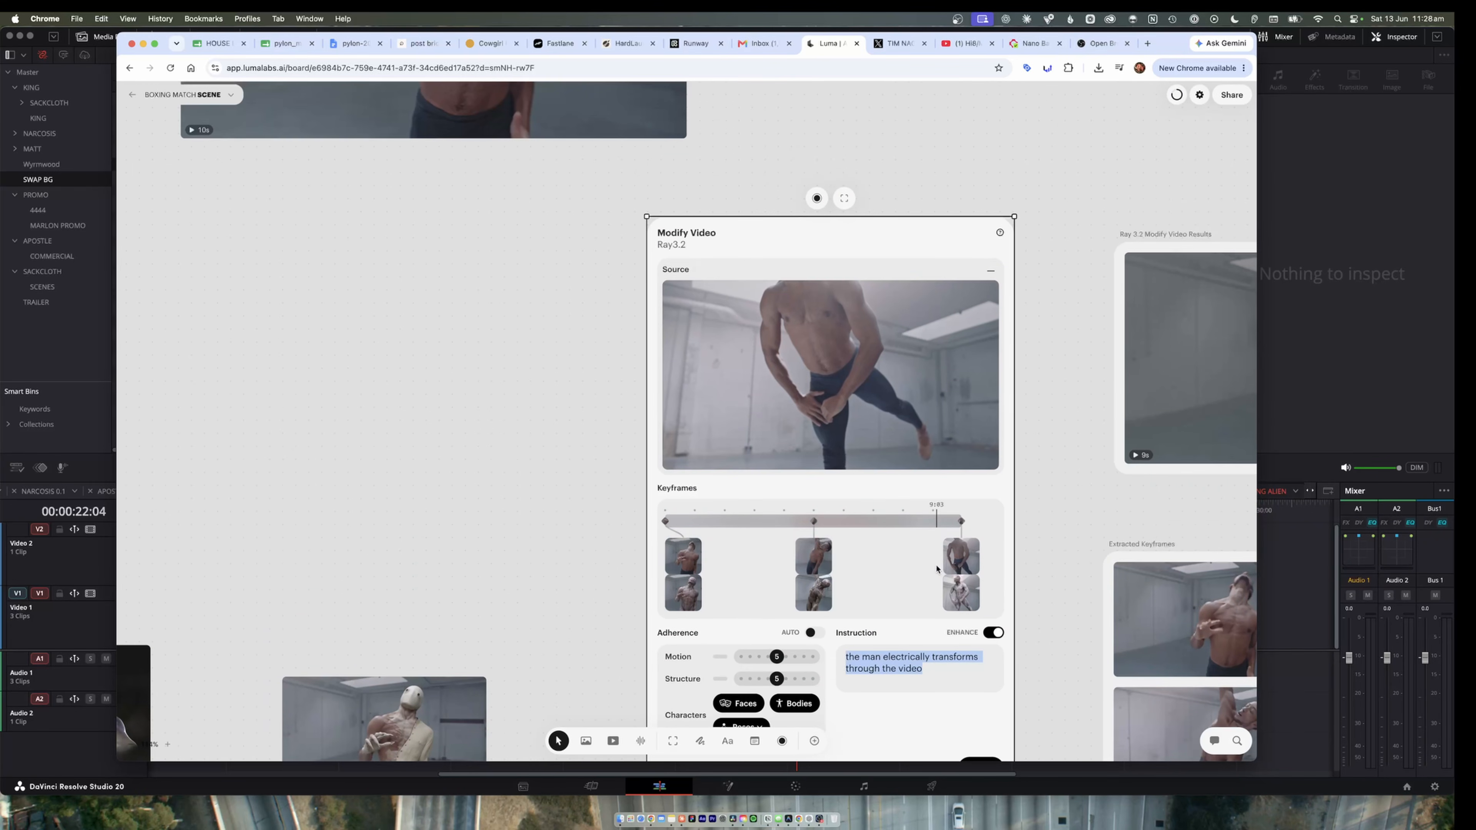
{"action": "scroll", "coordinate": [1021, 465], "scroll_direction": "right", "scroll_amount": 10}
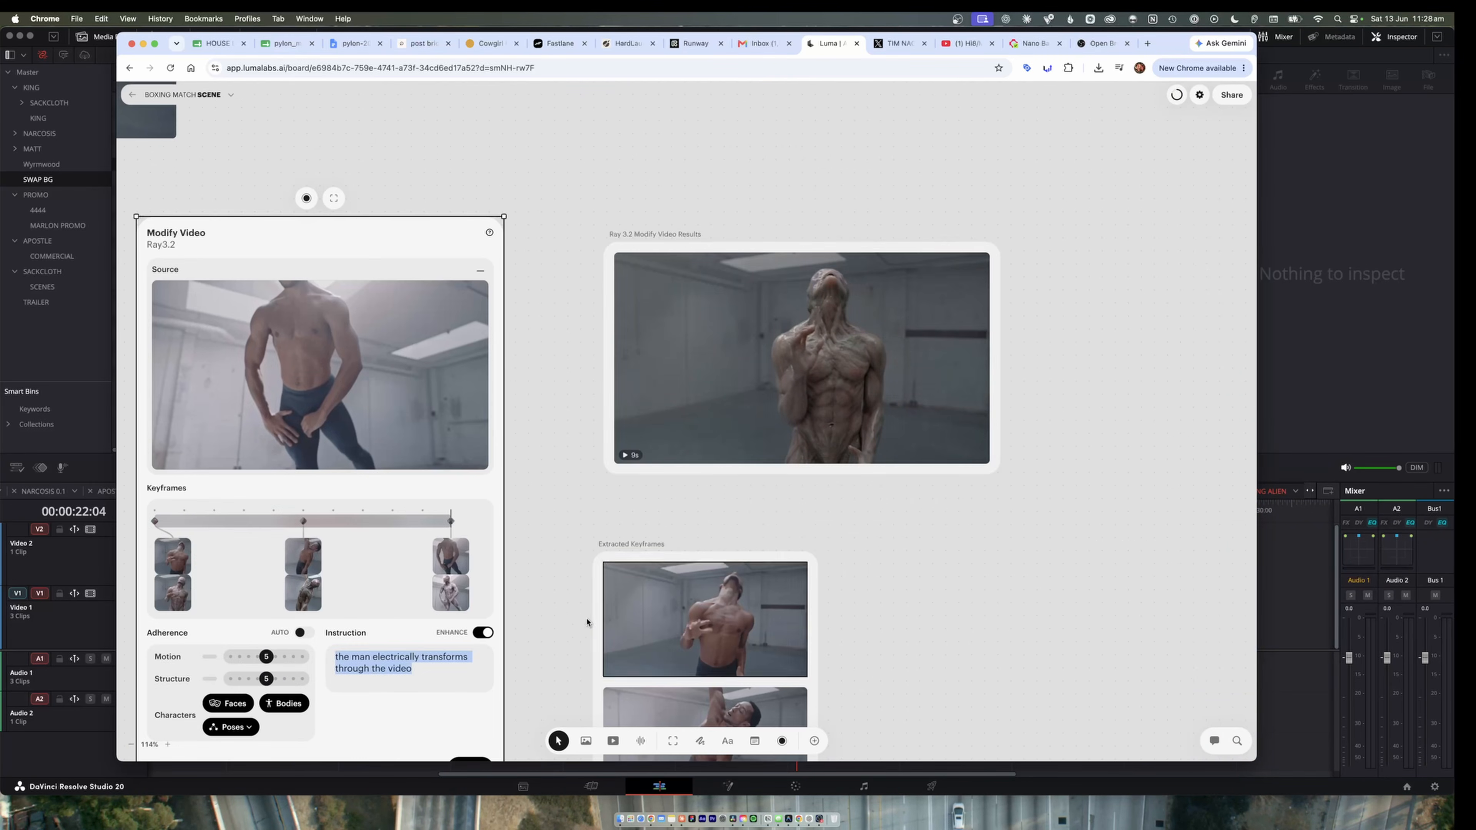
{"action": "double_click", "coordinate": [399, 668]}
{"action": "left_click_drag", "start_coordinate": [431, 675], "coordinate": [256, 652]}
{"action": "left_click", "coordinate": [391, 658]}
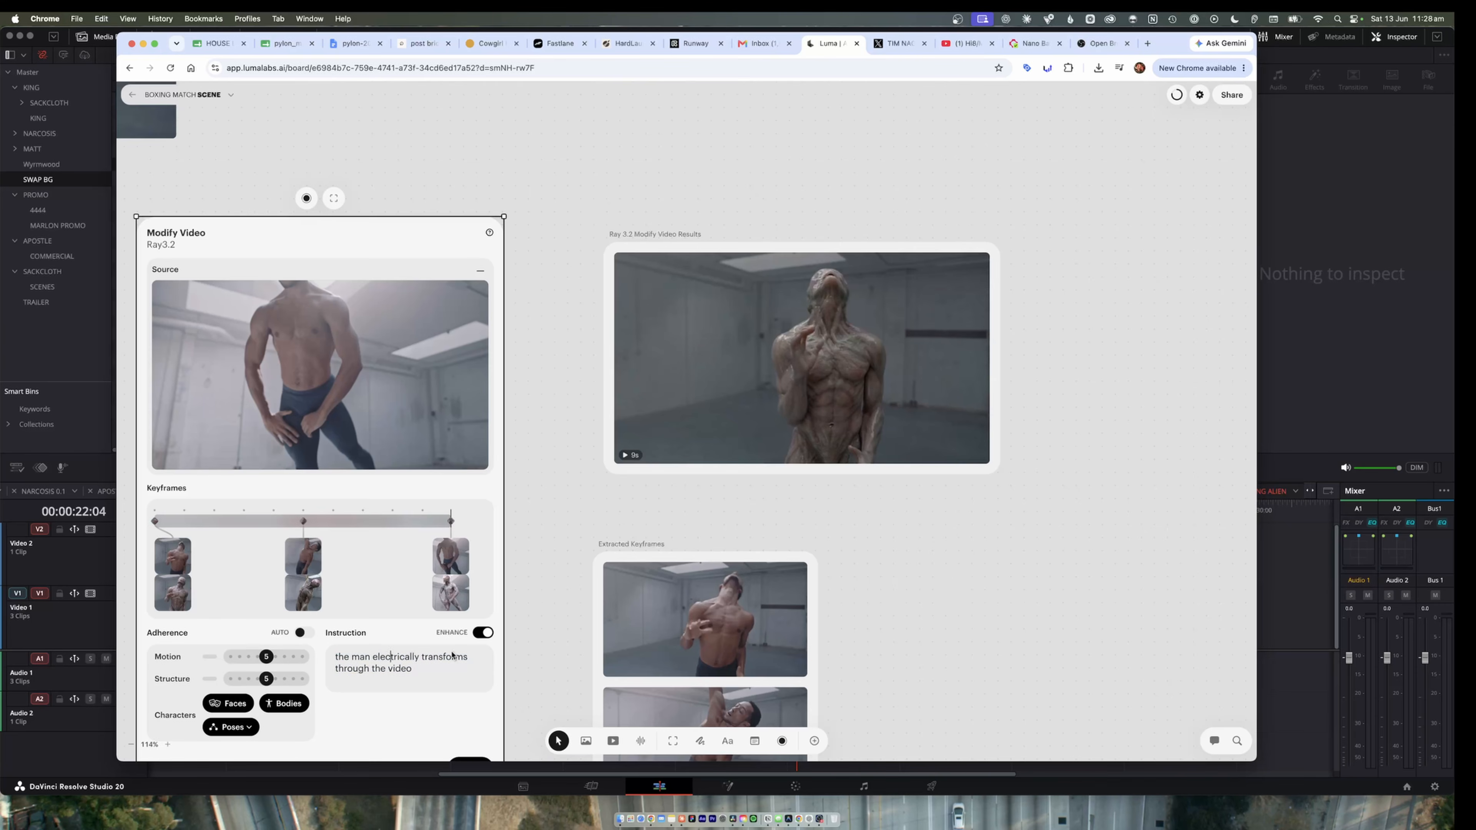
Preview the first creature keyframe in the Modify Video source and examine the Ray 3.2 result clip up close.
{"action": "mouse_move", "coordinate": [178, 587]}
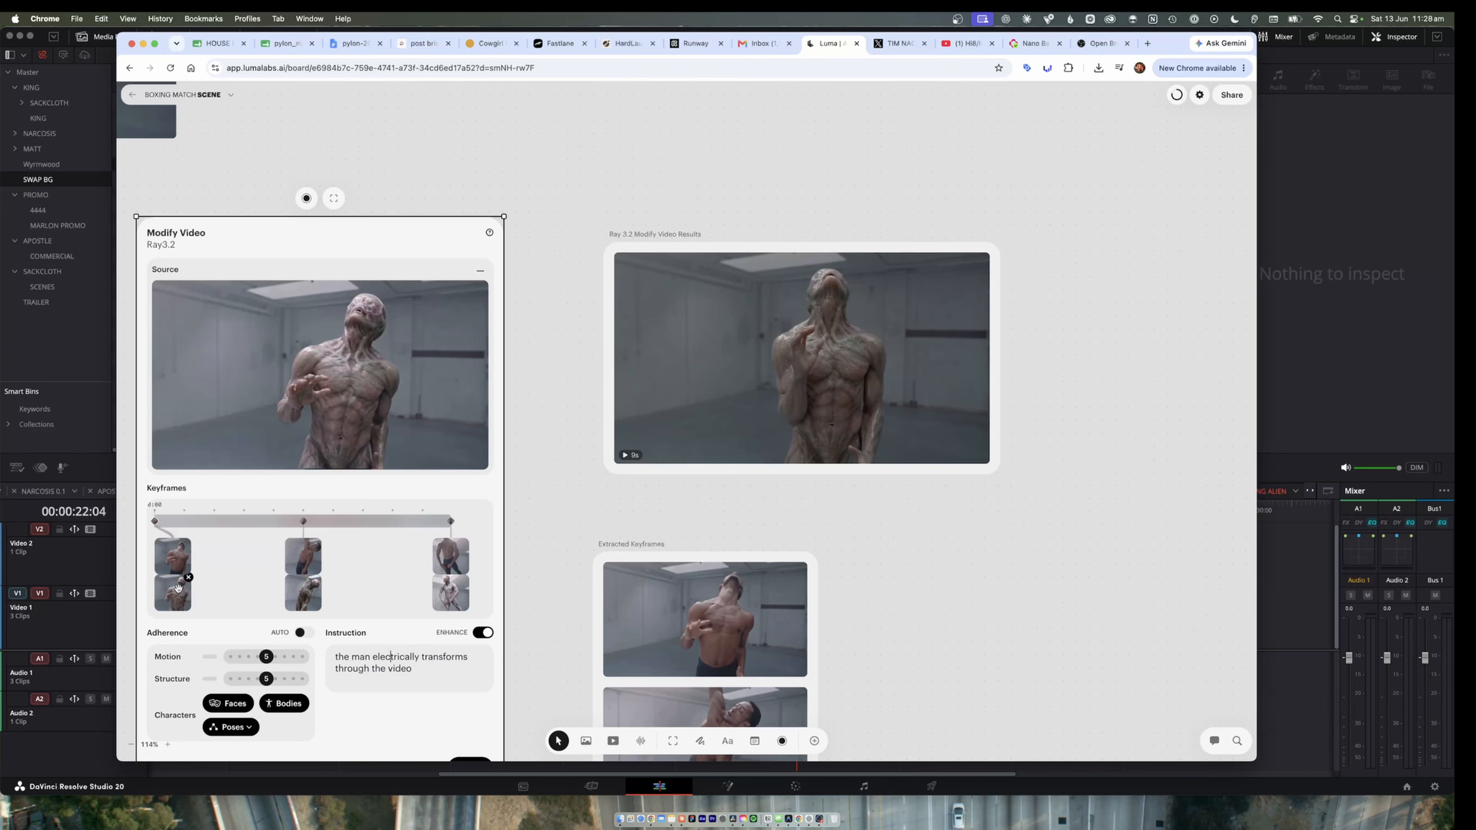
{"action": "mouse_move", "coordinate": [937, 352]}
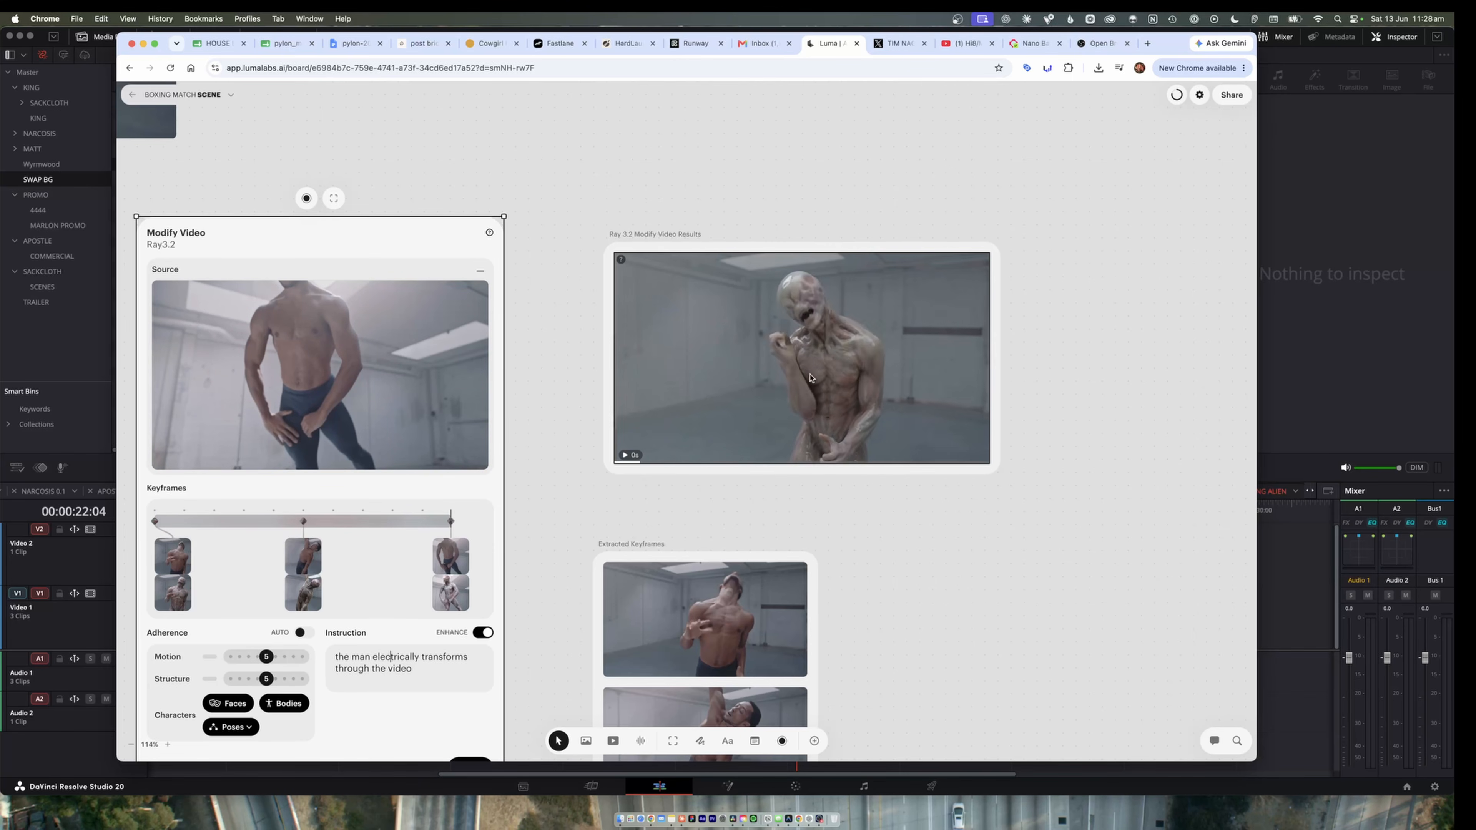
{"action": "scroll", "coordinate": [937, 353], "scroll_direction": "up", "scroll_amount": 5}
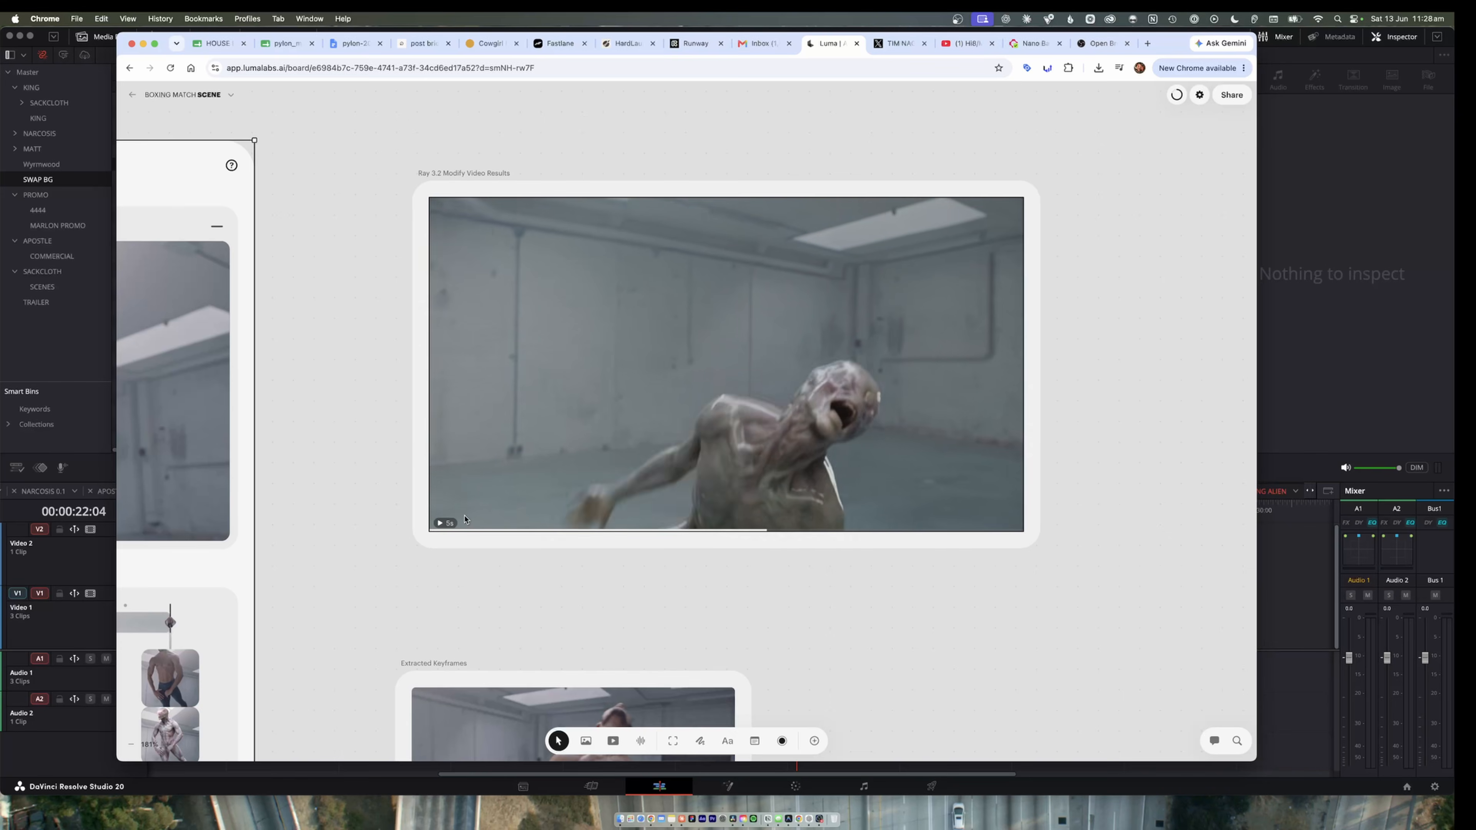
Look over the three extracted keyframes of the shirtless man and compare them with the Ray 3.2 result clip.
{"action": "scroll", "coordinate": [637, 314], "scroll_direction": "down", "scroll_amount": 10}
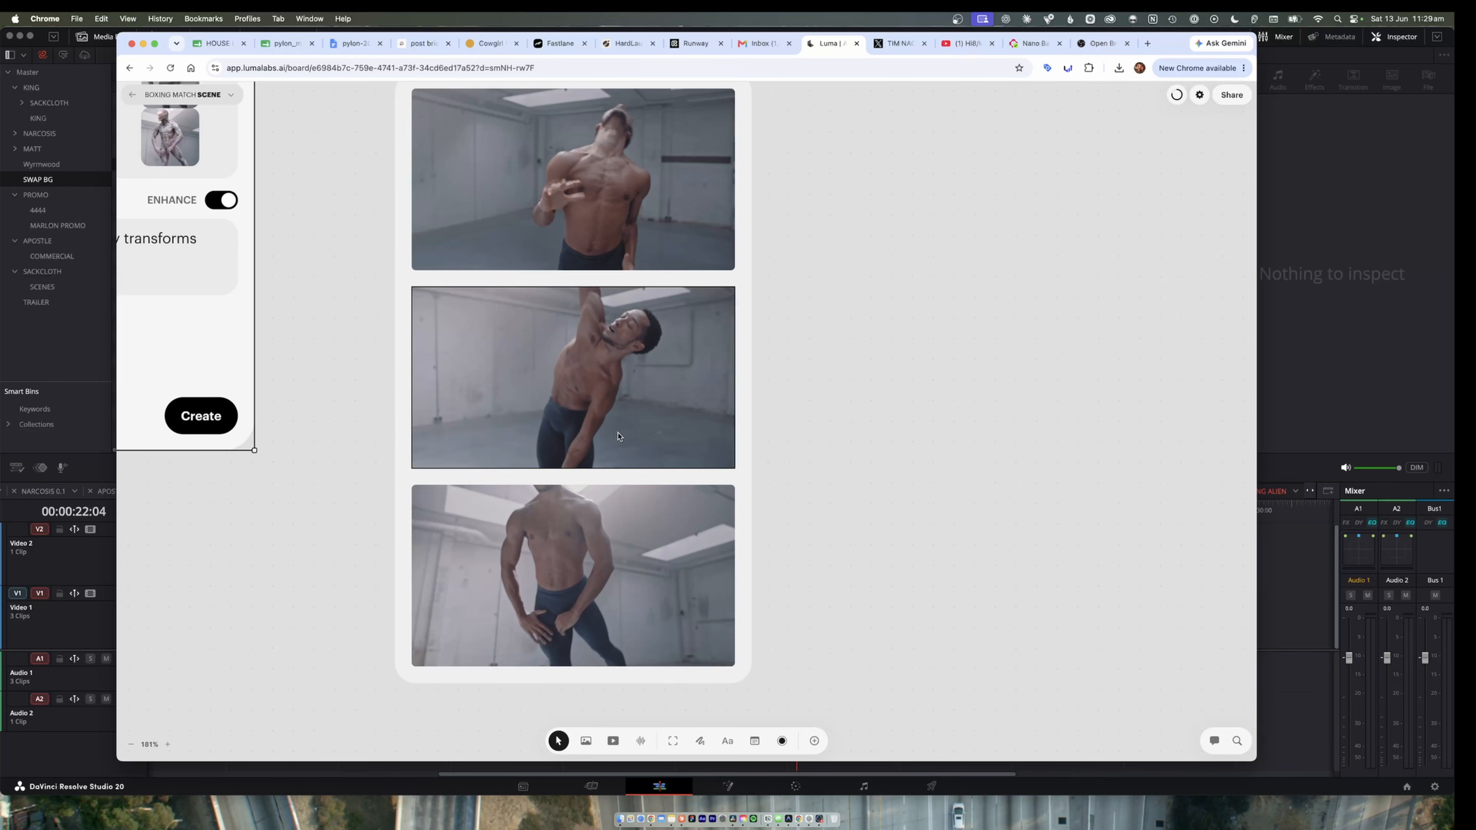
{"action": "scroll", "coordinate": [623, 434], "scroll_direction": "up", "scroll_amount": 1}
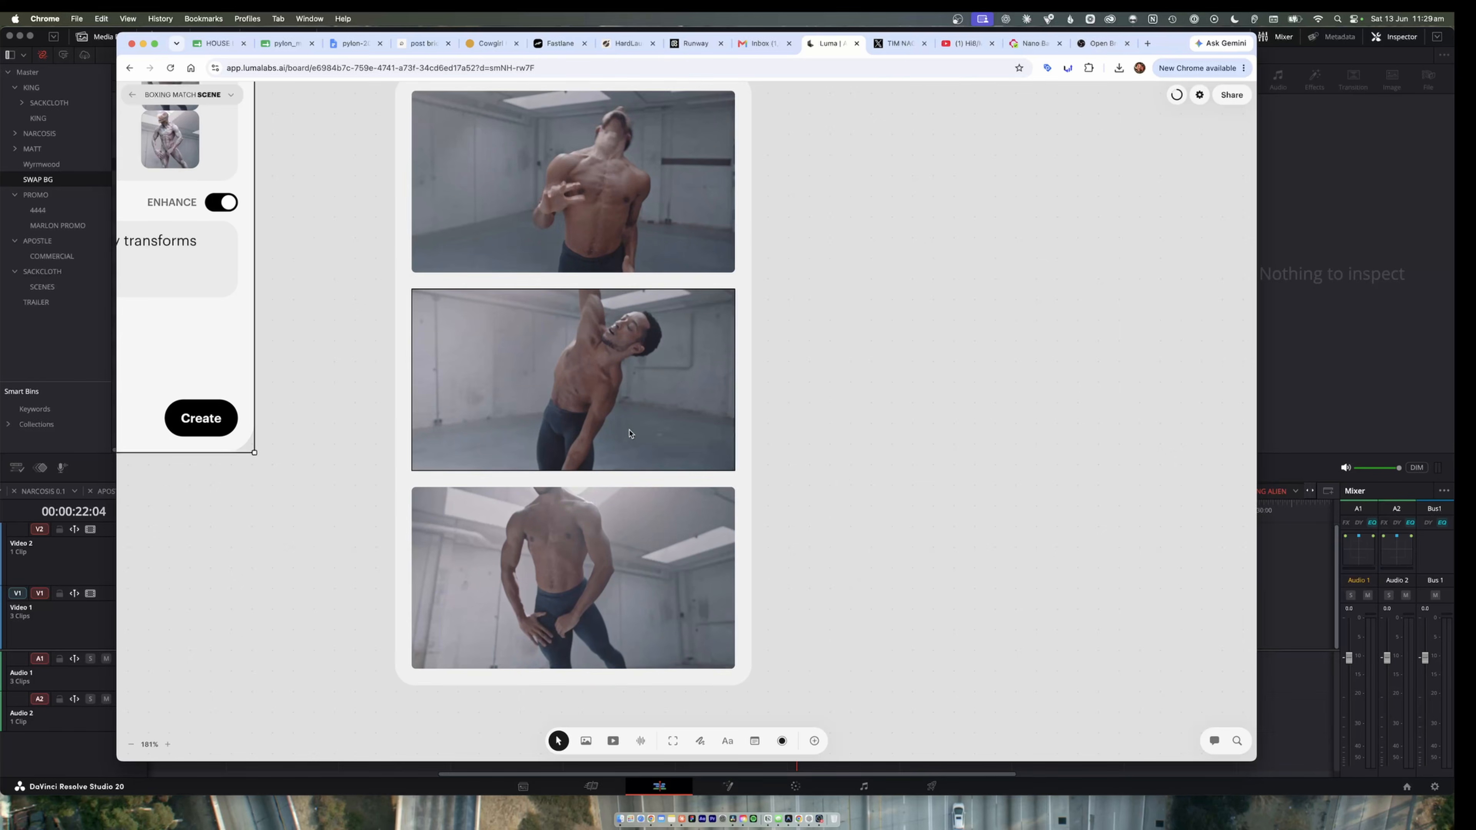
{"action": "scroll", "coordinate": [630, 434], "scroll_direction": "up", "scroll_amount": 3}
{"action": "scroll", "coordinate": [630, 434], "scroll_direction": "down", "scroll_amount": 5}
{"action": "scroll", "coordinate": [629, 434], "scroll_direction": "up", "scroll_amount": 2}
{"action": "scroll", "coordinate": [663, 429], "scroll_direction": "up", "scroll_amount": 5}
{"action": "scroll", "coordinate": [663, 429], "scroll_direction": "up", "scroll_amount": 4}
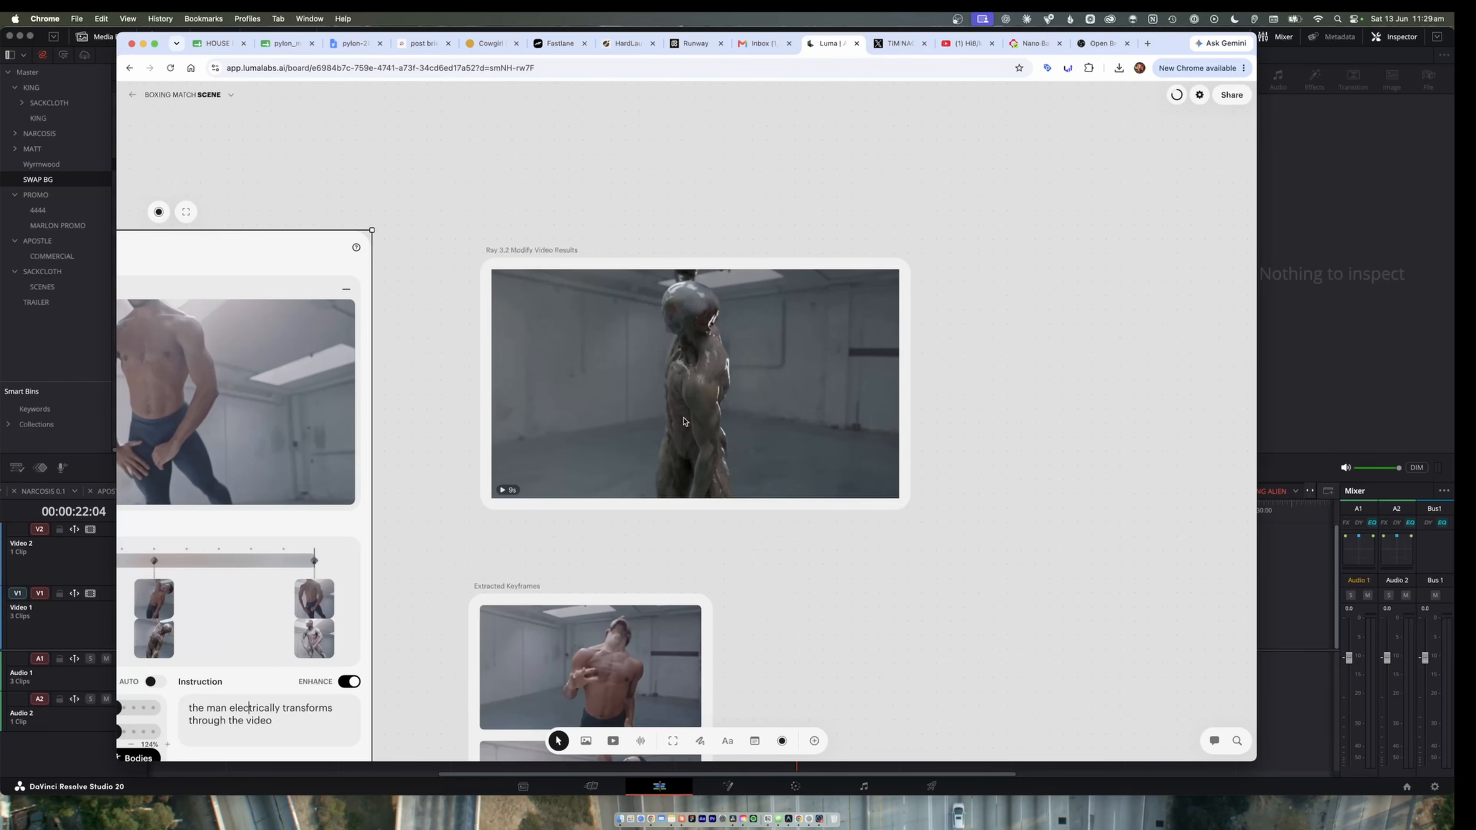
Switch to DaVinci Resolve and play the DANCING ALIEN timeline from its start in full screen.
{"action": "right_click", "coordinate": [809, 398]}
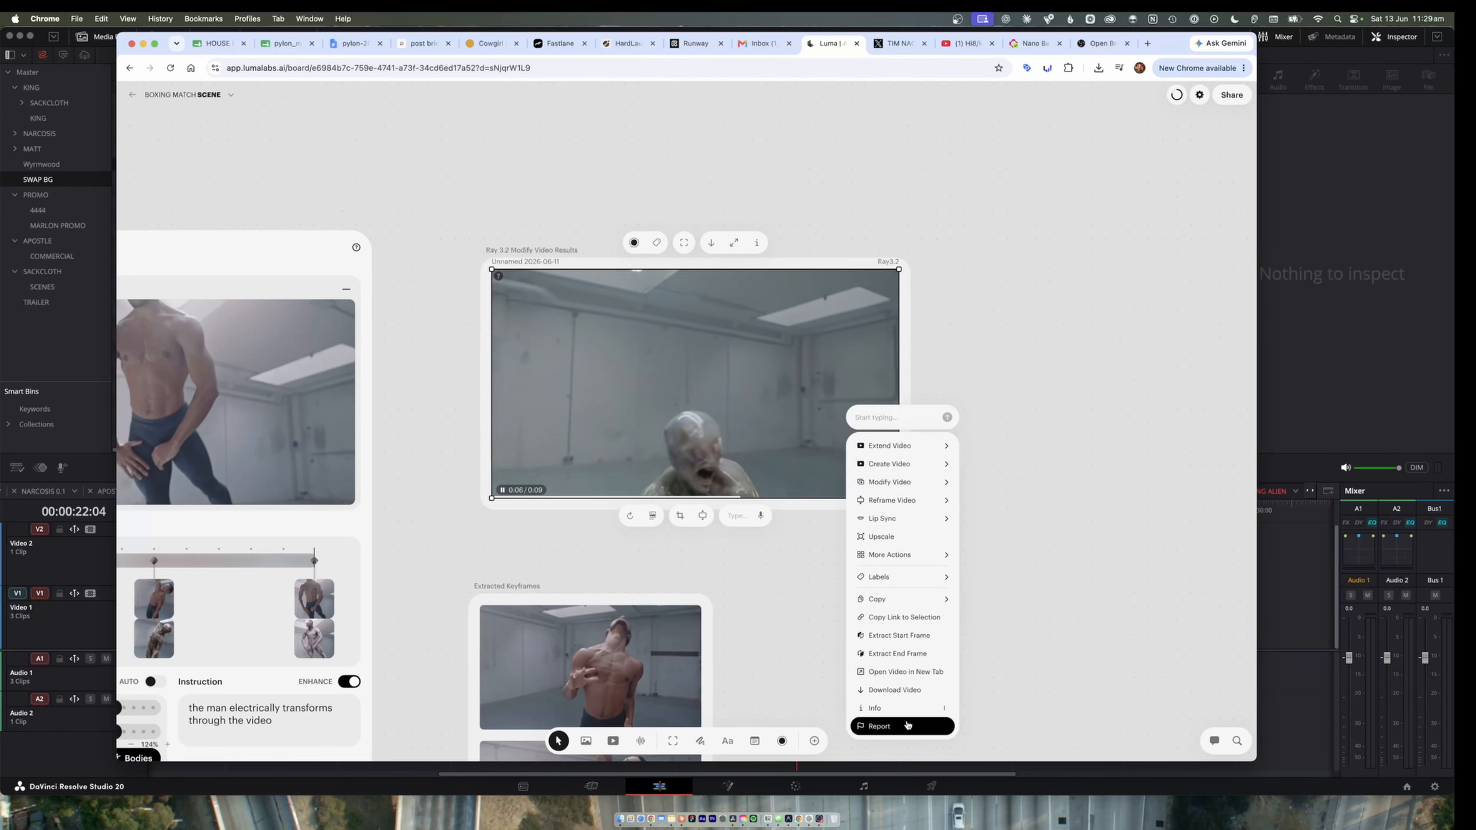
{"action": "key", "text": "super+Tab"}
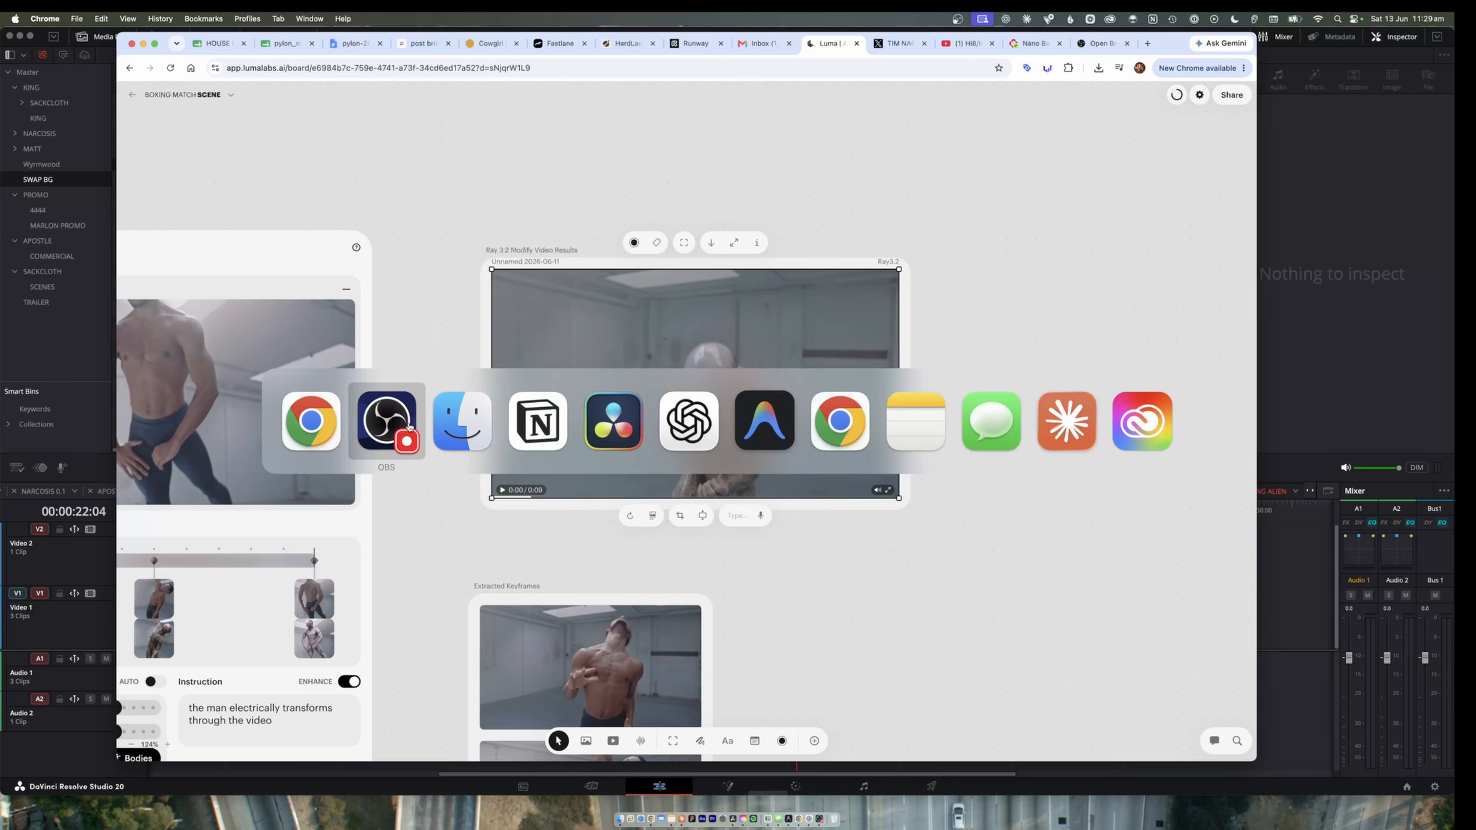
{"action": "left_click", "coordinate": [606, 411]}
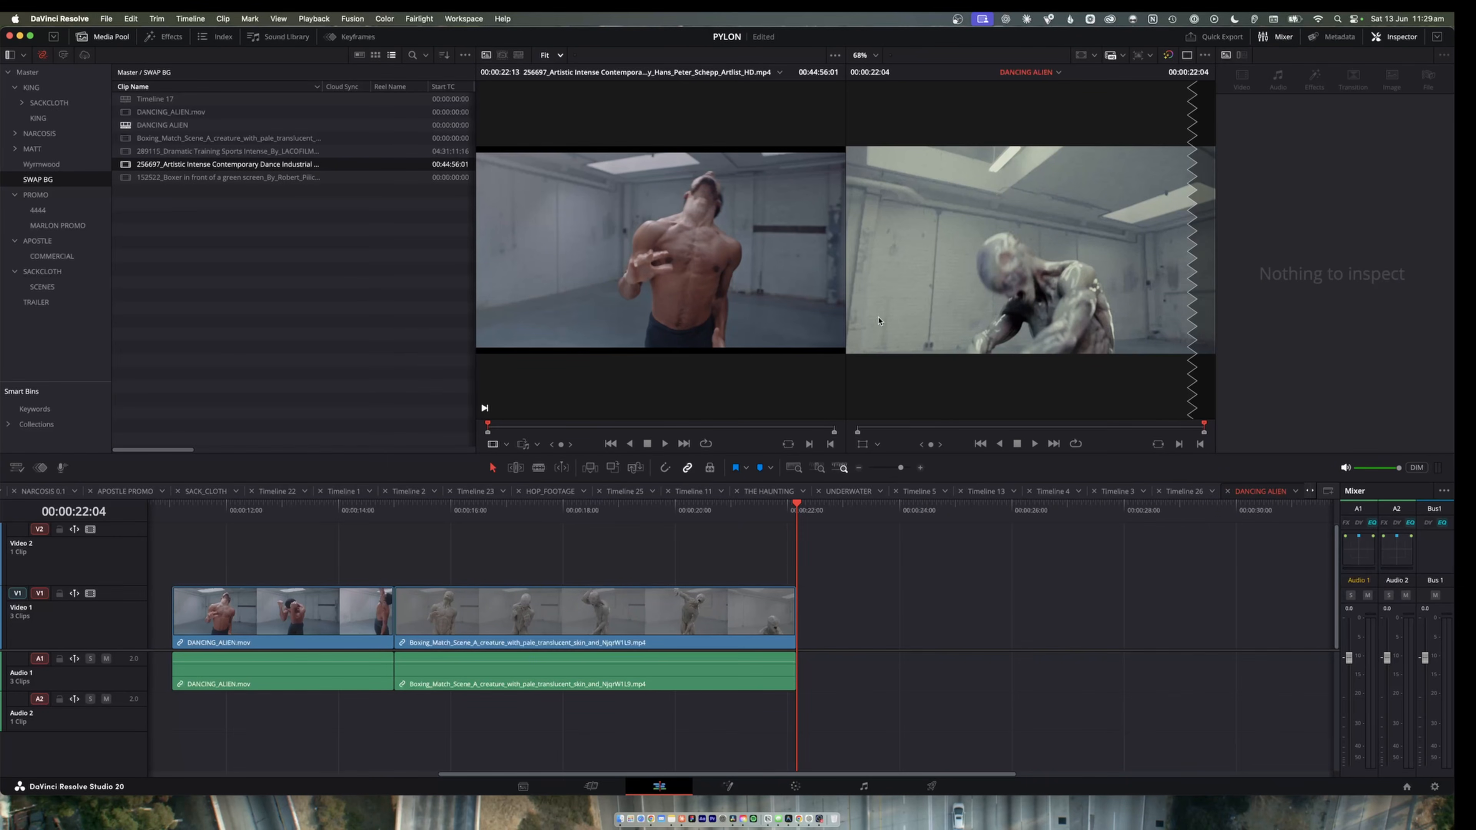
{"action": "left_click_drag", "start_coordinate": [291, 517], "coordinate": [173, 536]}
{"action": "key", "text": "Home"}
{"action": "key", "text": "space"}
{"action": "key", "text": "super+f"}
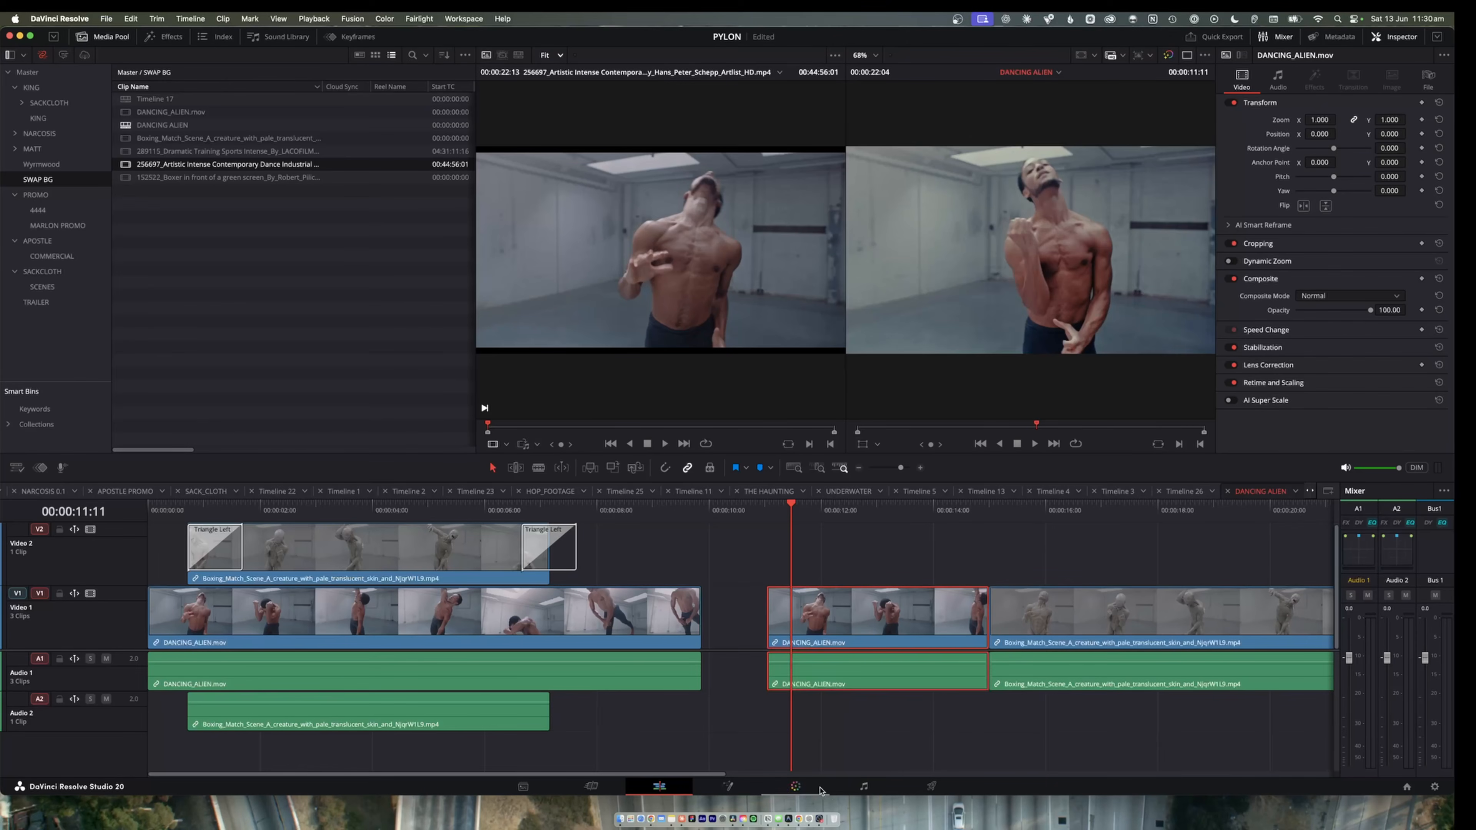
Park the playhead at 00:00:17:09 on the creature clip after the second DANCING_ALIEN.mov and open its node 01 for color grading.
{"action": "left_click", "coordinate": [860, 507]}
{"action": "left_click", "coordinate": [828, 549]}
{"action": "left_click_drag", "start_coordinate": [887, 509], "coordinate": [1126, 545]}
{"action": "left_click", "coordinate": [1103, 663]}
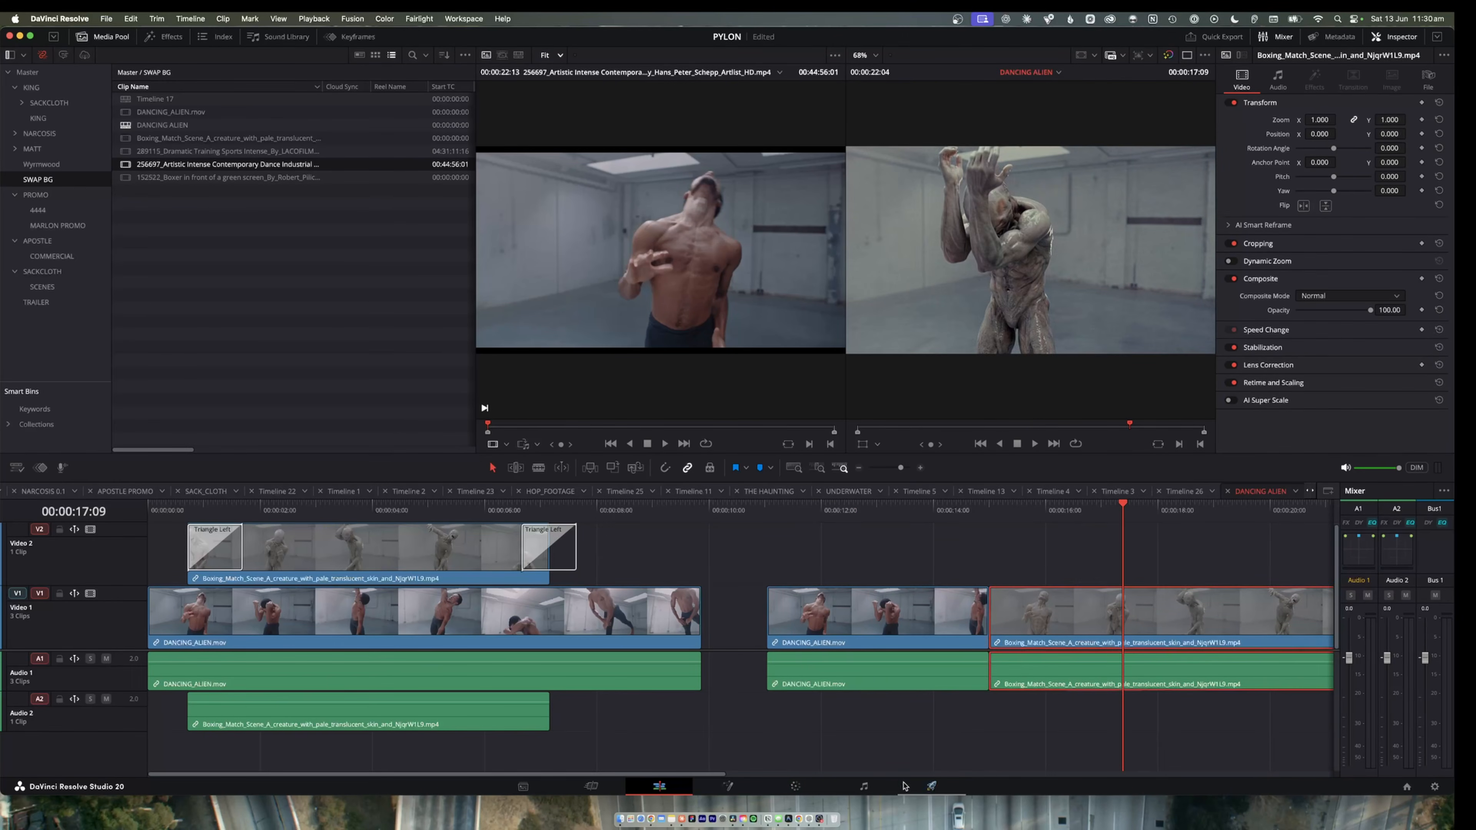
{"action": "left_click", "coordinate": [797, 786]}
{"action": "left_click", "coordinate": [1081, 169]}
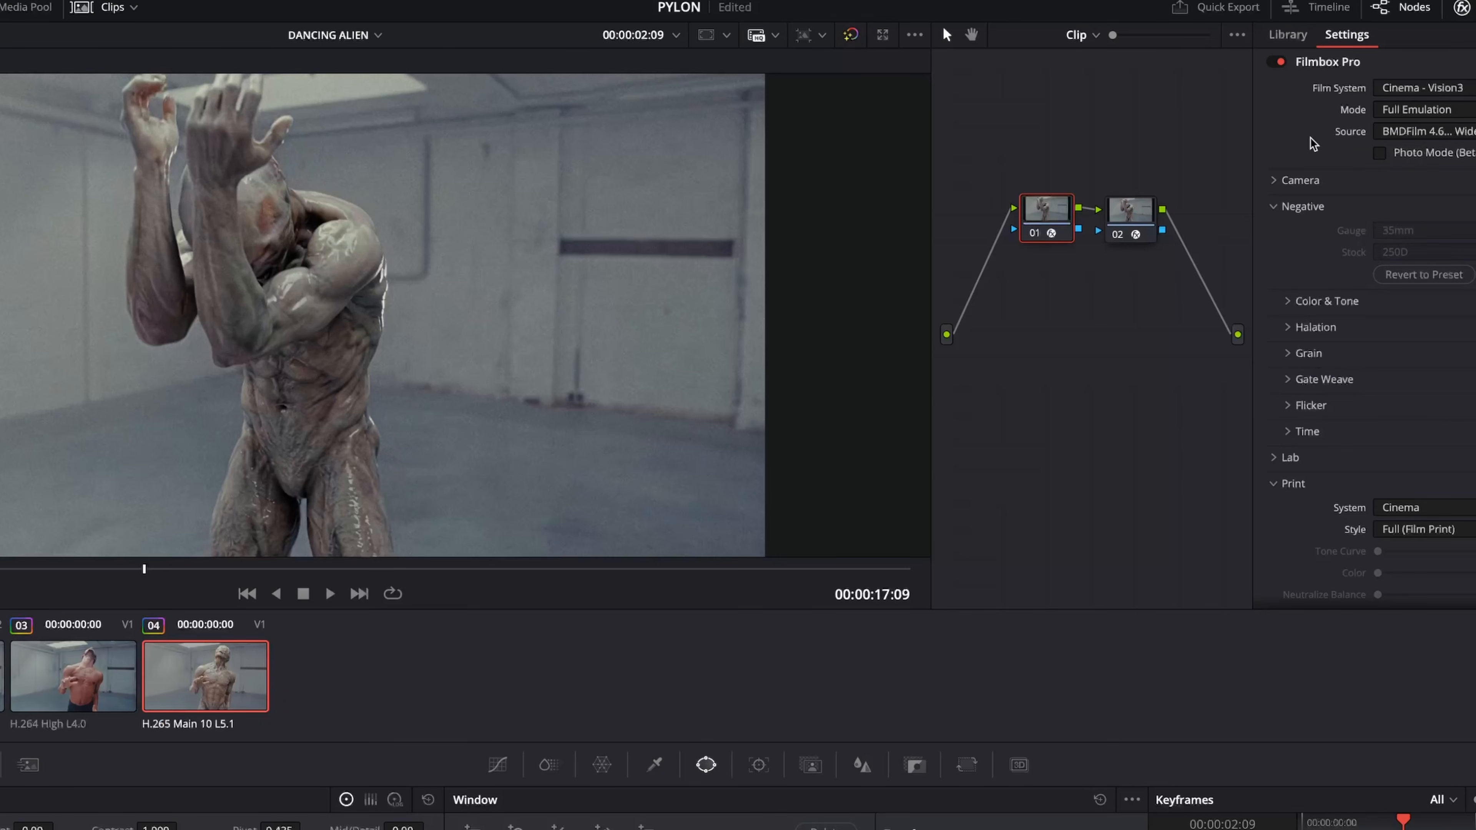
Toggle the creature clip's grading nodes to compare the image, leaving node 01 enabled and node 02 disabled.
{"action": "left_click_drag", "start_coordinate": [1021, 162], "coordinate": [1232, 320]}
{"action": "key", "text": "ctrl+d"}
{"action": "left_click_drag", "start_coordinate": [150, 575], "coordinate": [145, 625]}
{"action": "left_click", "coordinate": [1132, 314]}
{"action": "left_click_drag", "start_coordinate": [1040, 204], "coordinate": [1038, 207]}
{"action": "key", "text": "super+d"}
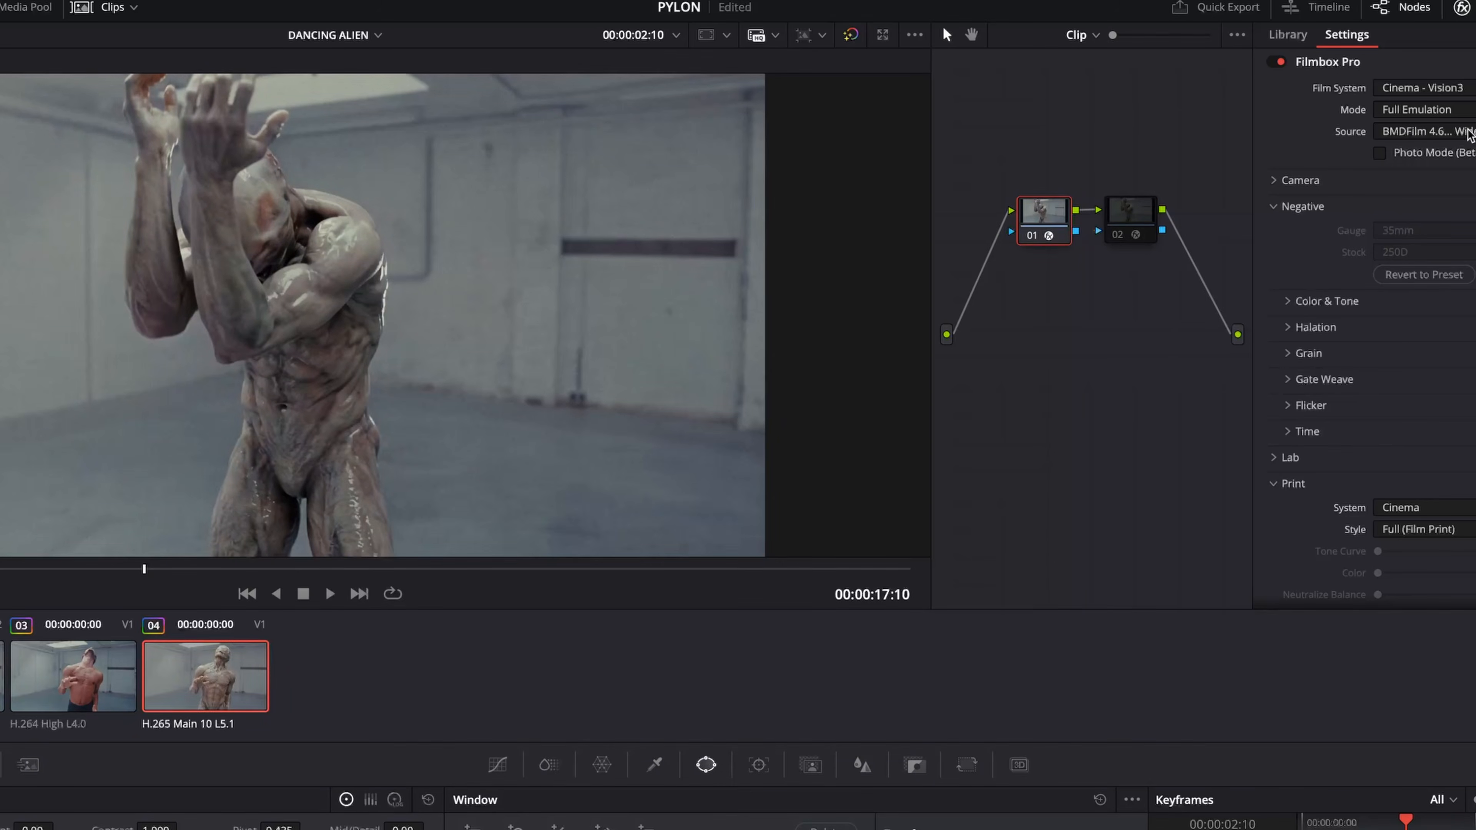
Set node 01's Filmbox Pro film system to Photo - Color C-41 and its print style to Full (C-Paper Print).
{"action": "left_click", "coordinate": [1470, 131]}
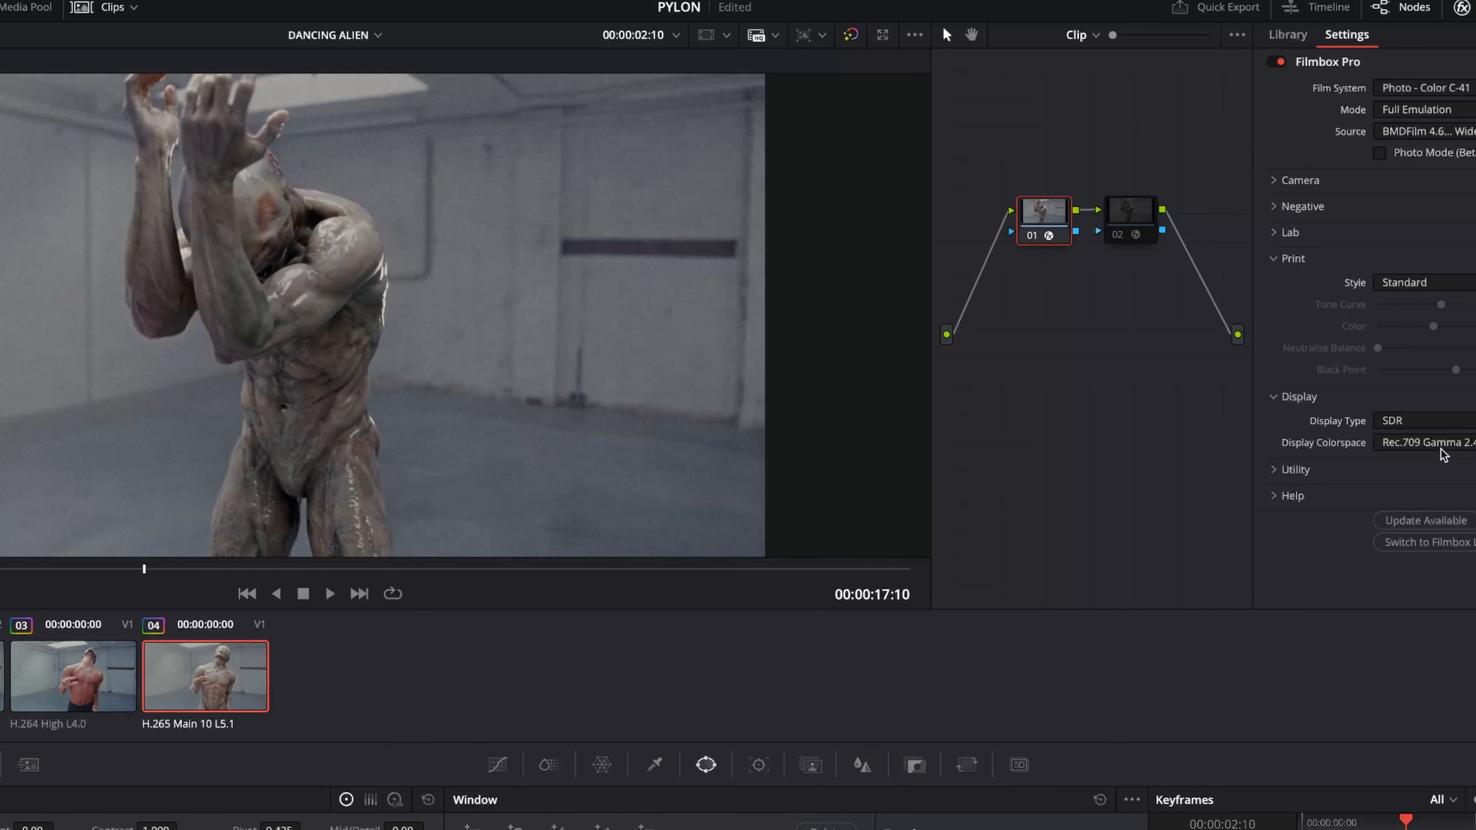
{"action": "left_click", "coordinate": [1411, 286]}
{"action": "left_click", "coordinate": [1418, 325]}
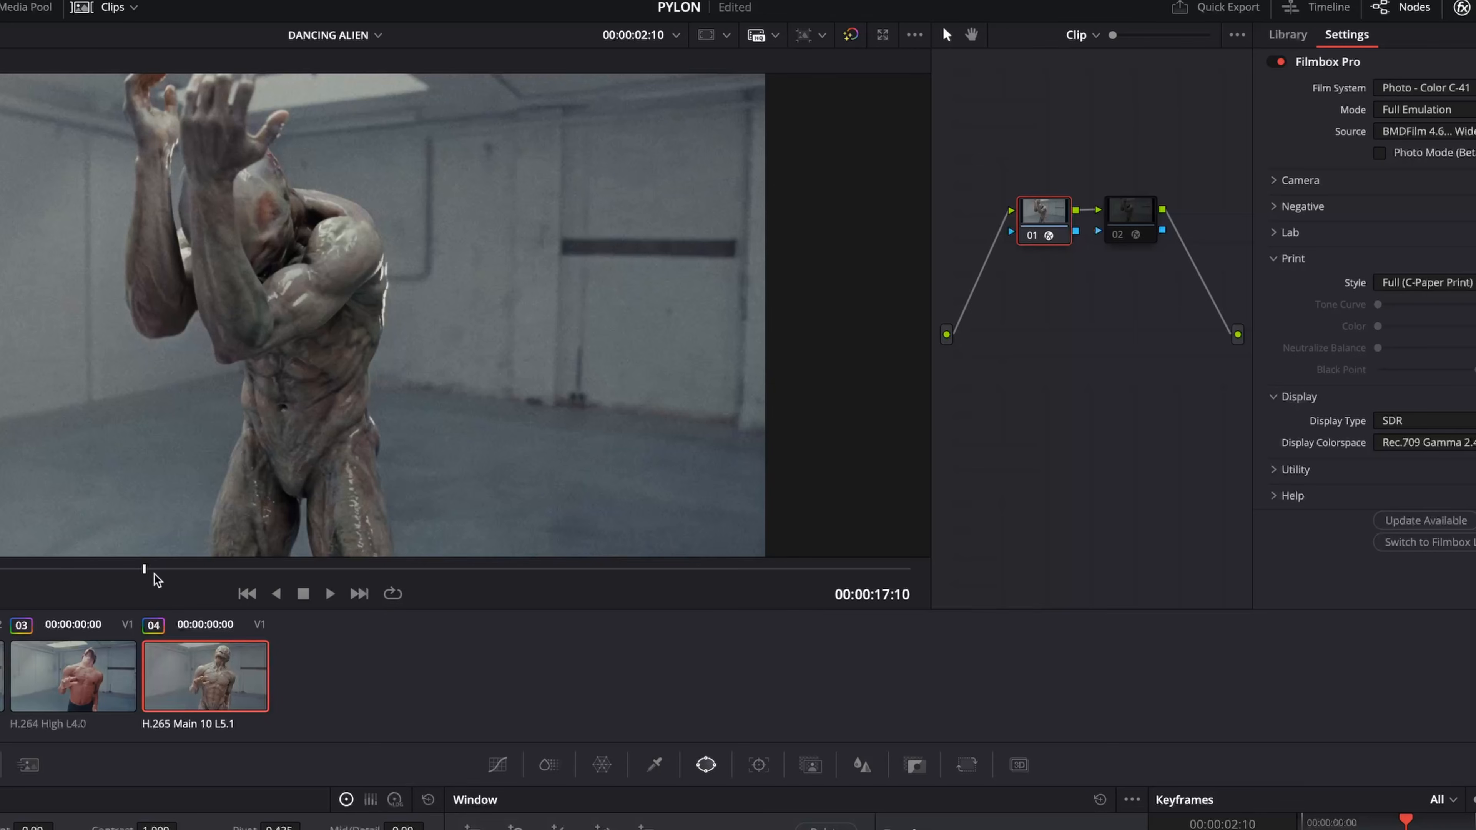
Compare the creature clip with and without its film emulation at several frames, and examine the graded shot in full screen.
{"action": "left_click_drag", "start_coordinate": [104, 575], "coordinate": [29, 587]}
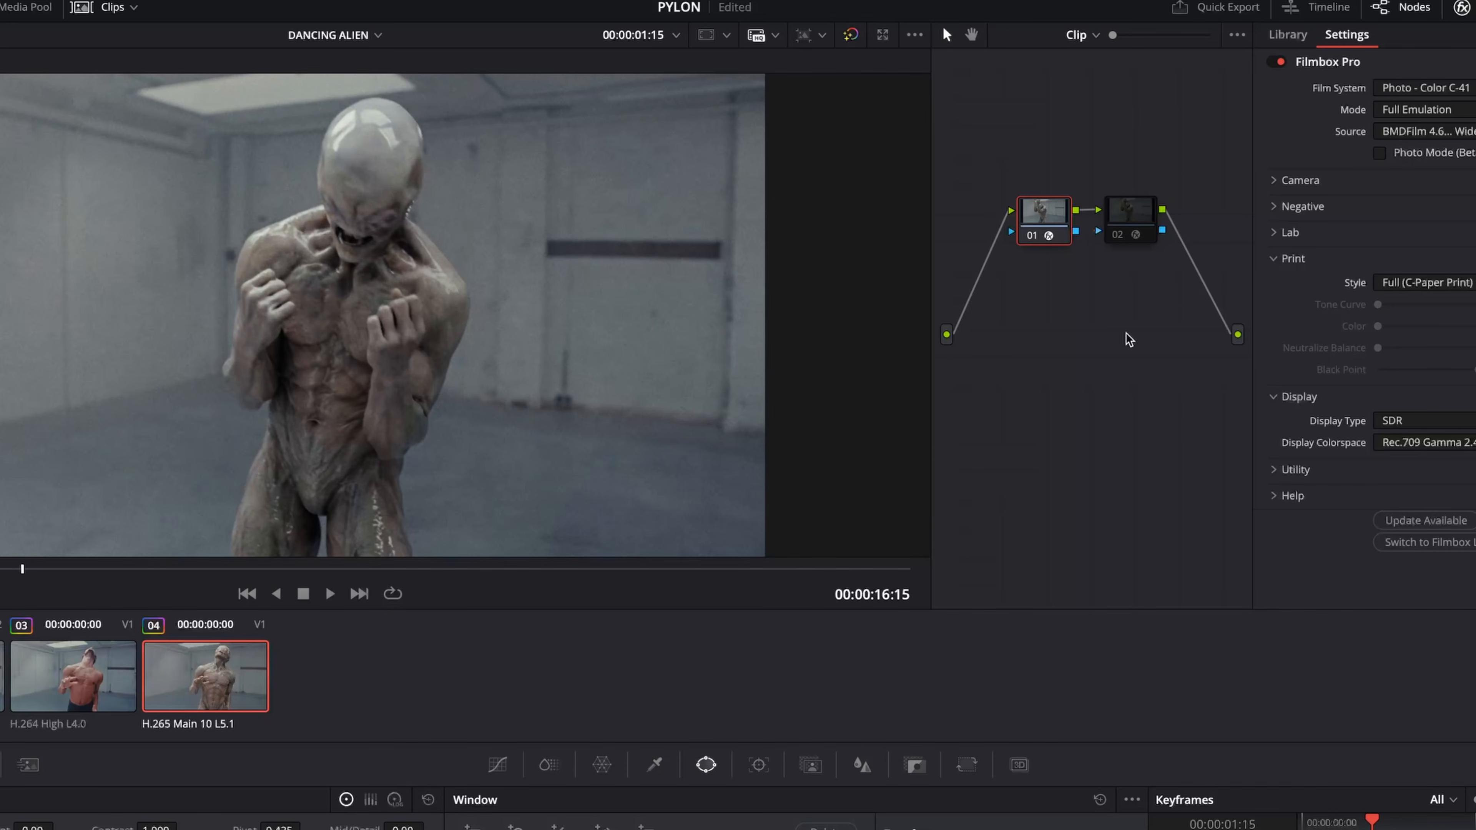
{"action": "key", "text": "super+d"}
{"action": "key", "text": "super+d"}
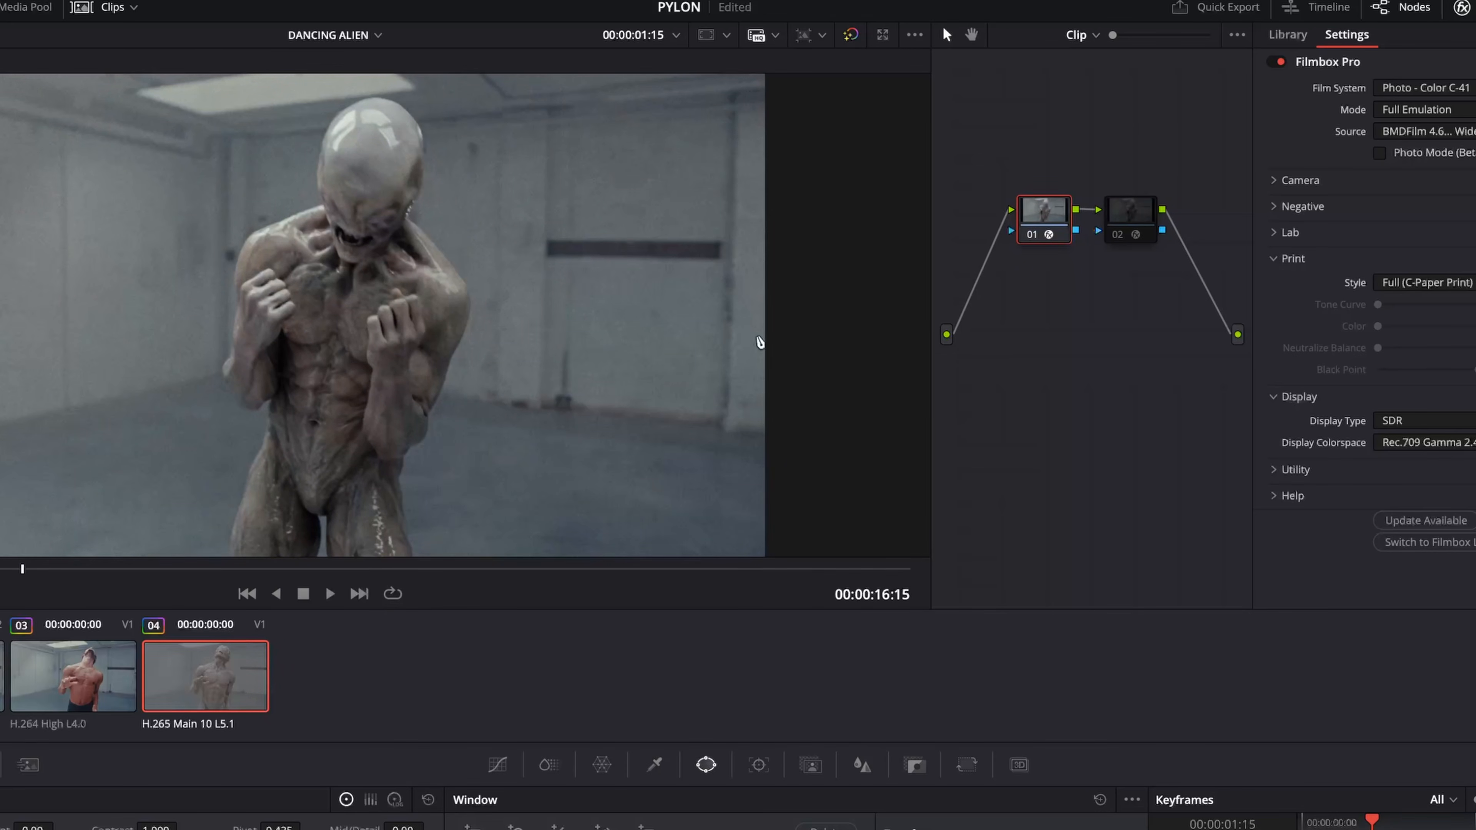
{"action": "key", "text": "super+d"}
{"action": "key", "text": "super+d"}
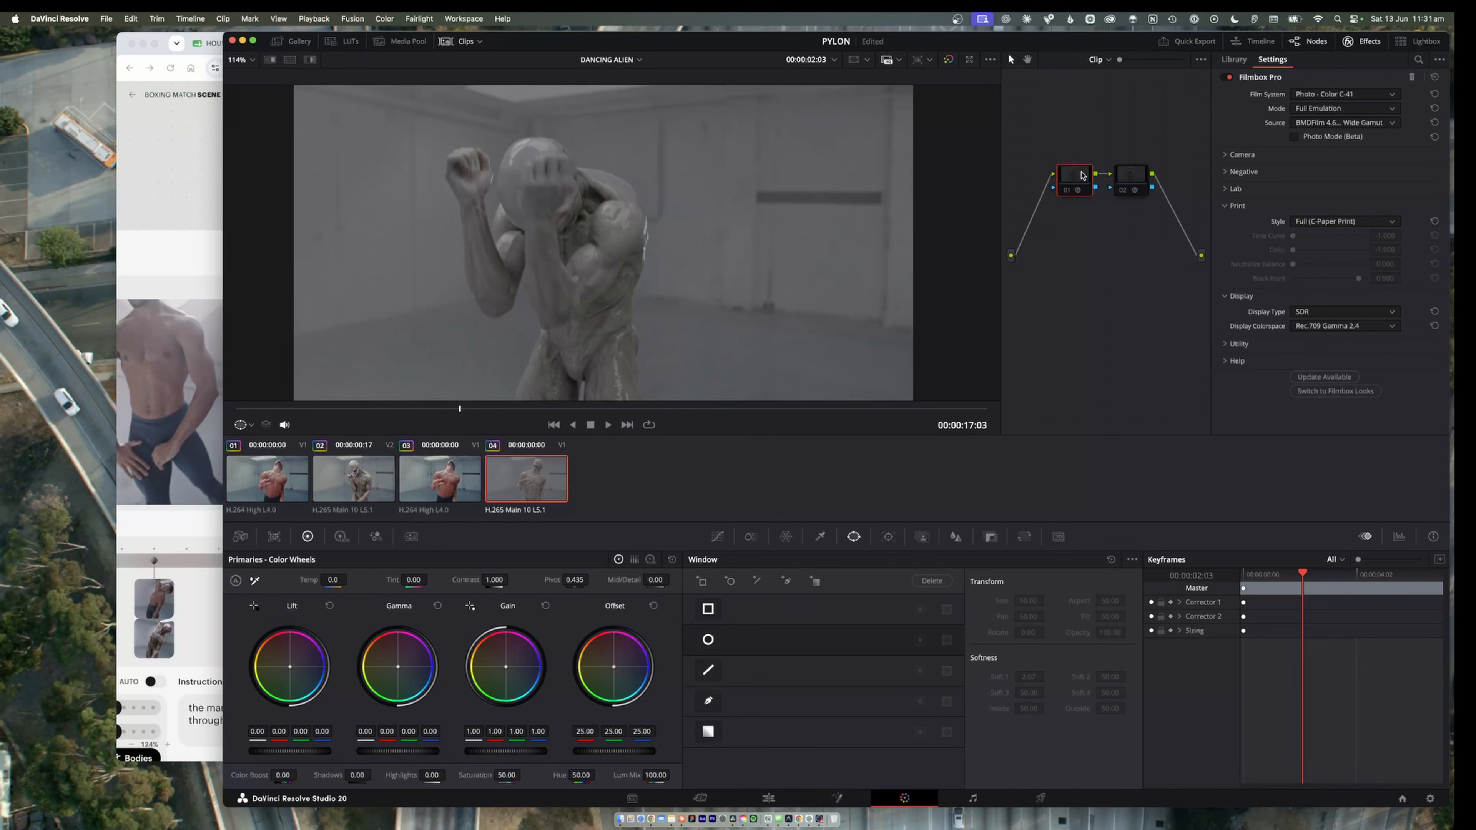
{"action": "key", "text": "super+d"}
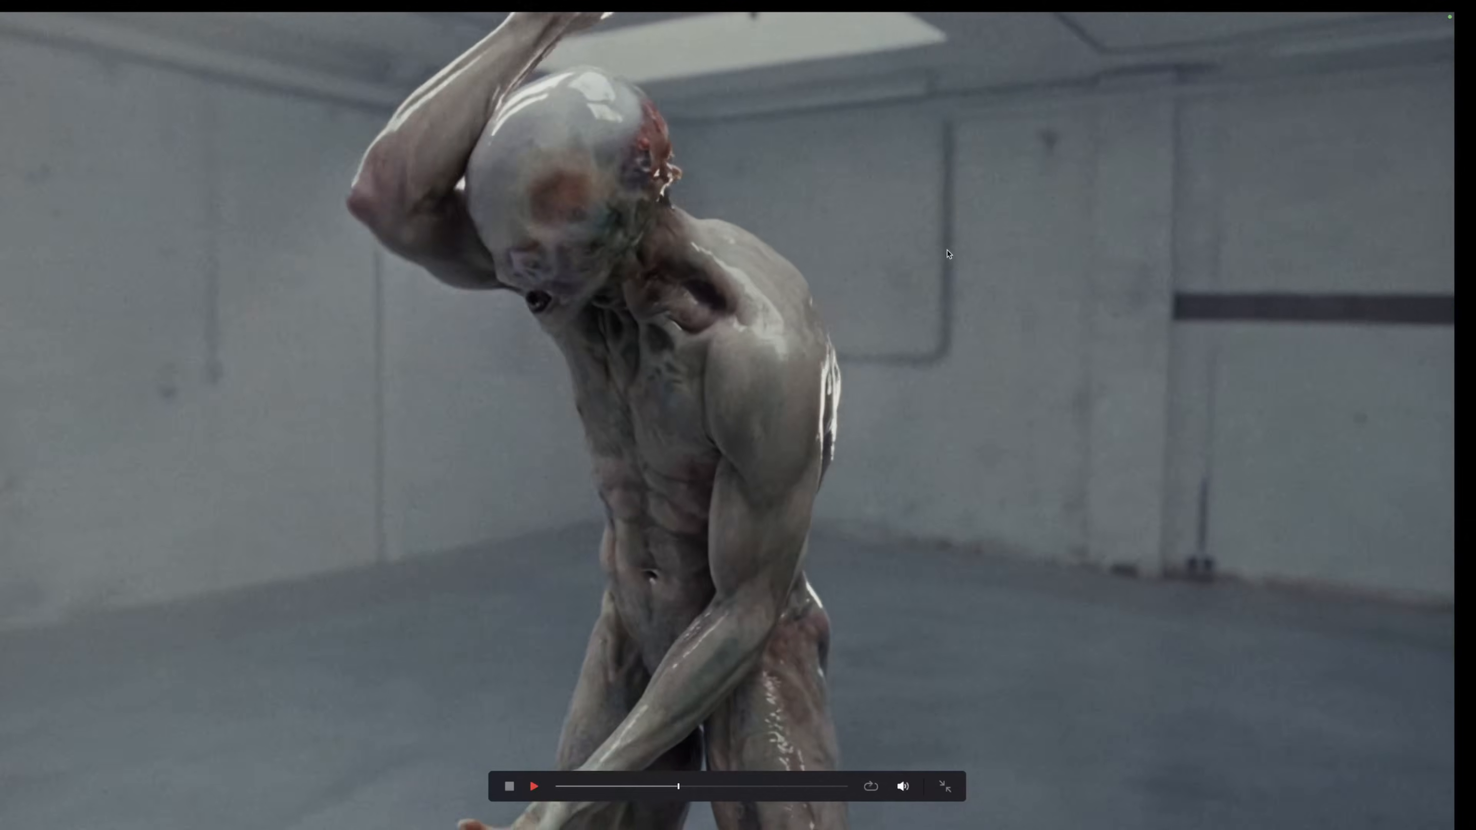